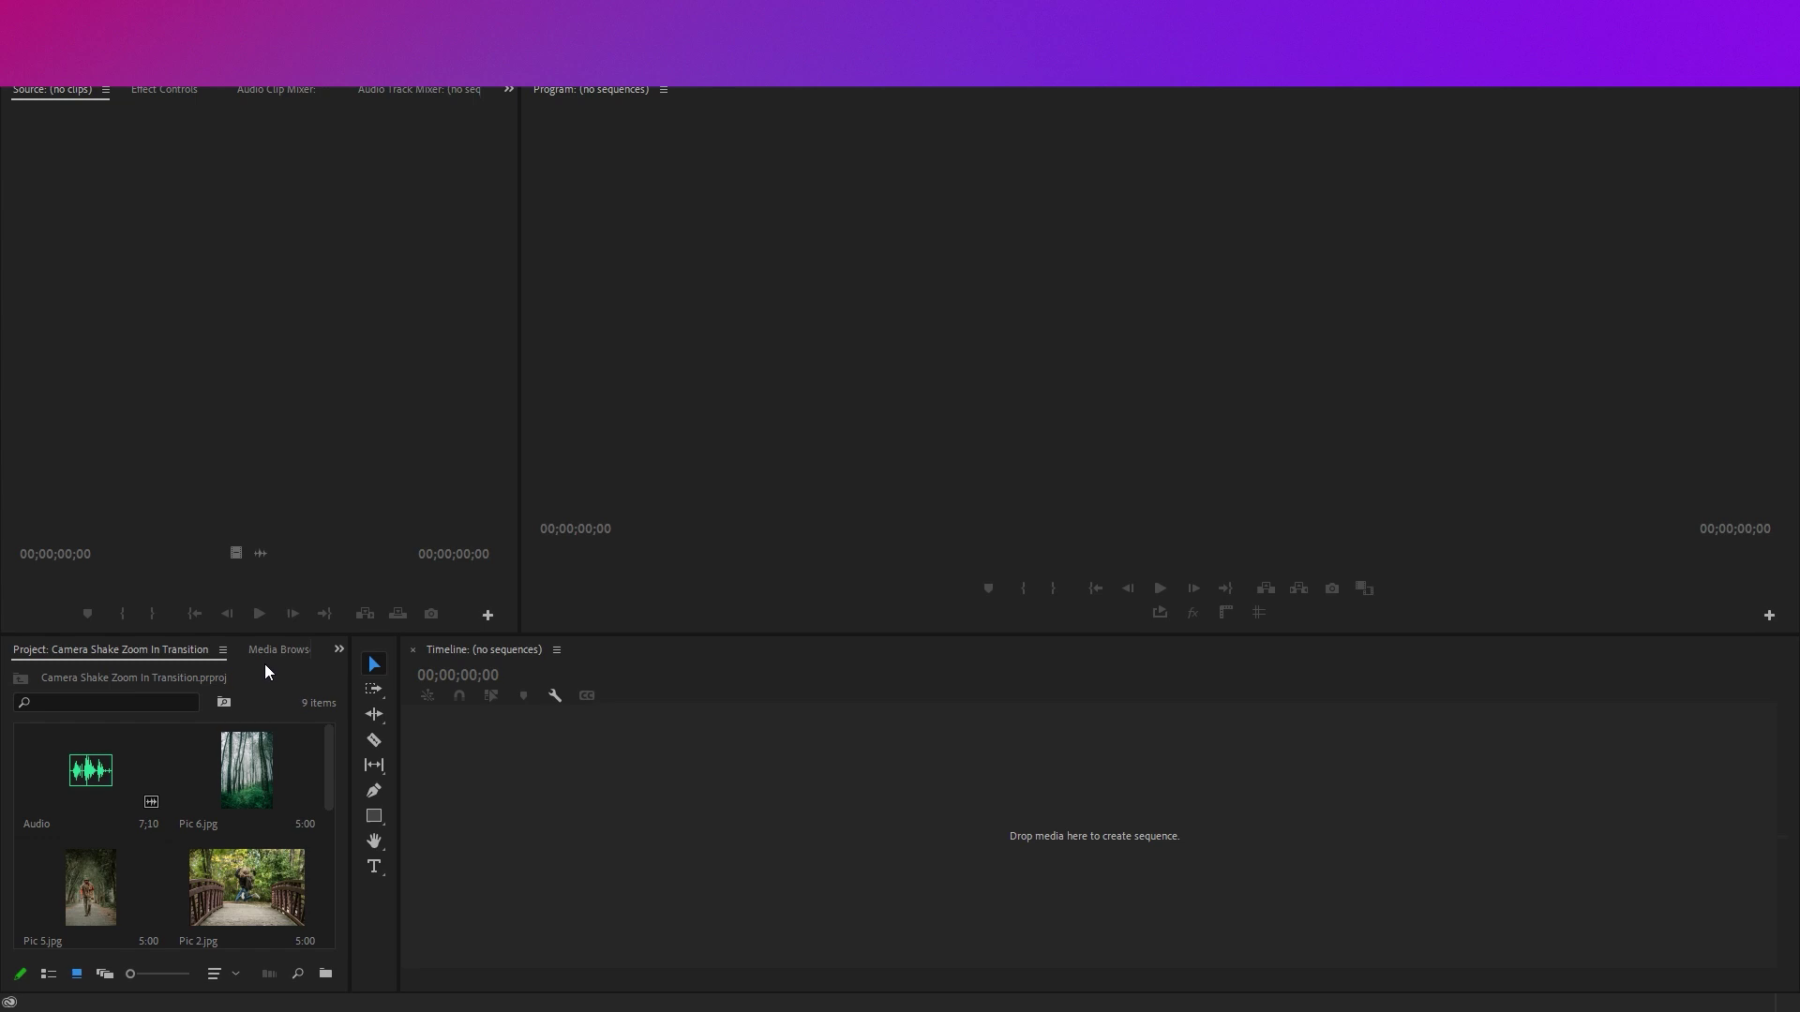
Create a DSLR 1080p30-based sequence with a 1080 x 1920 frame, named 'Zoom In'
{"action": "left_click", "coordinate": [15, 30]}
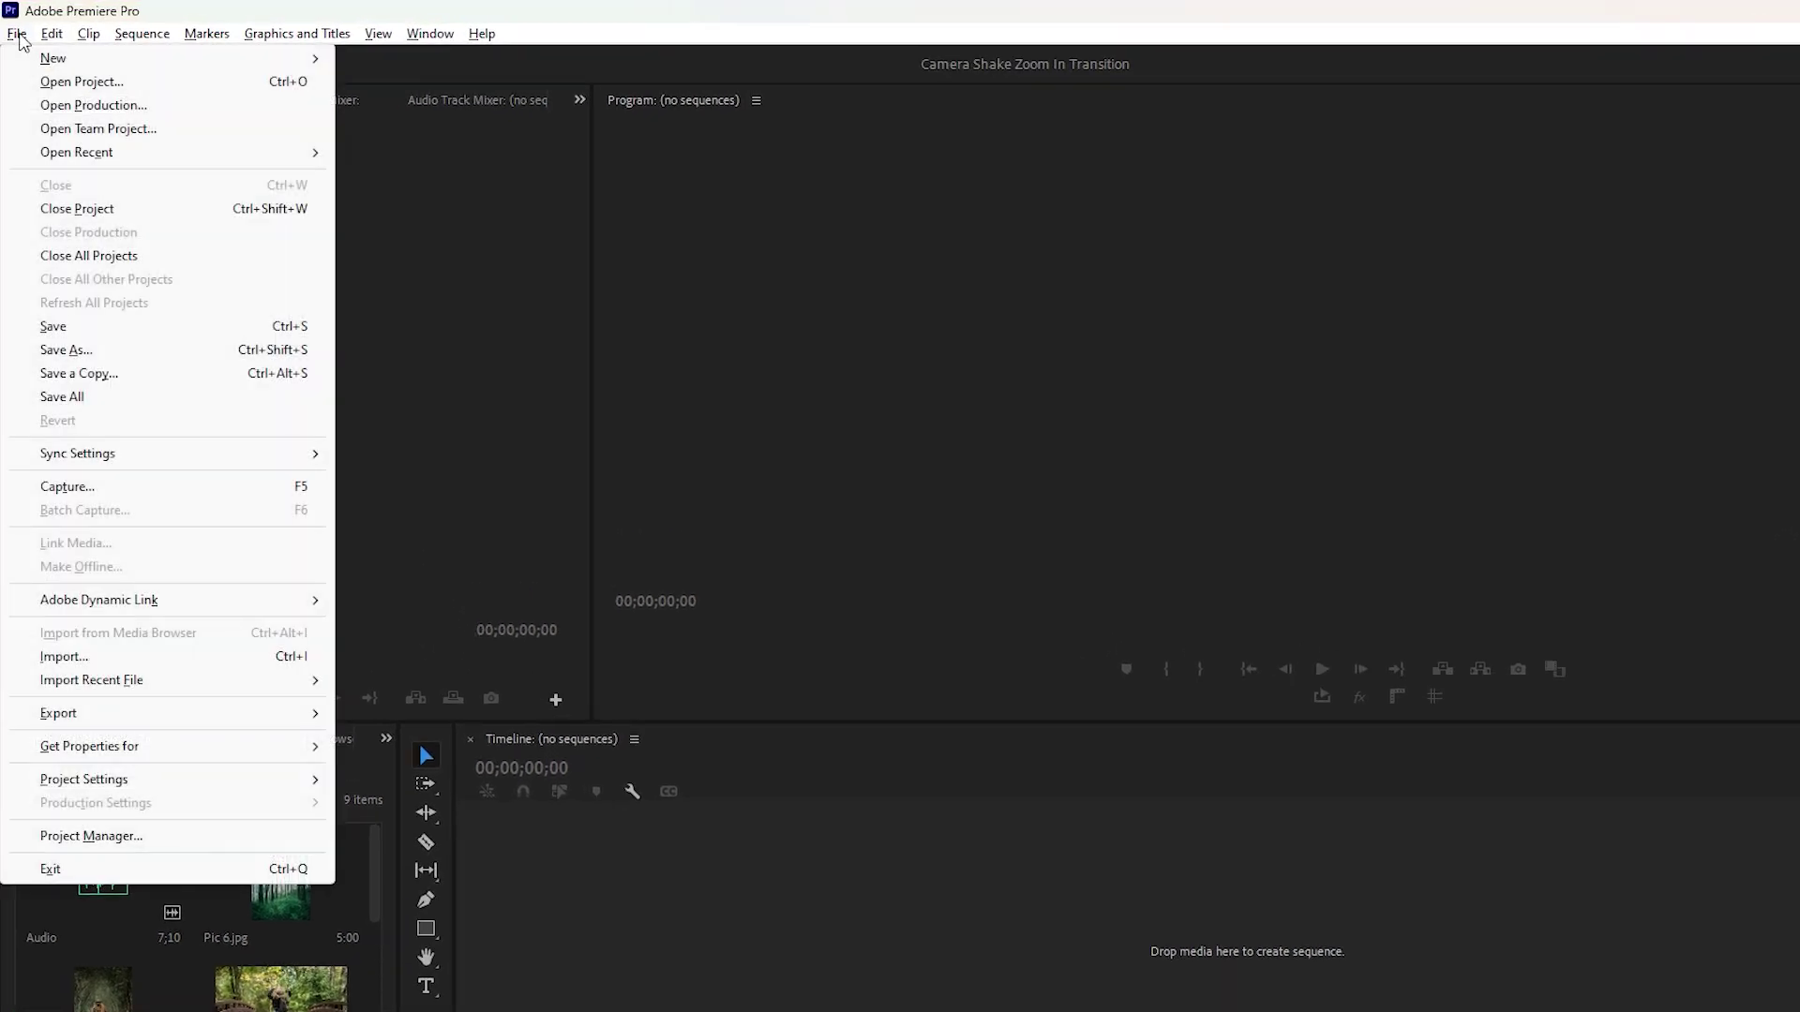
{"action": "mouse_move", "coordinate": [30, 68]}
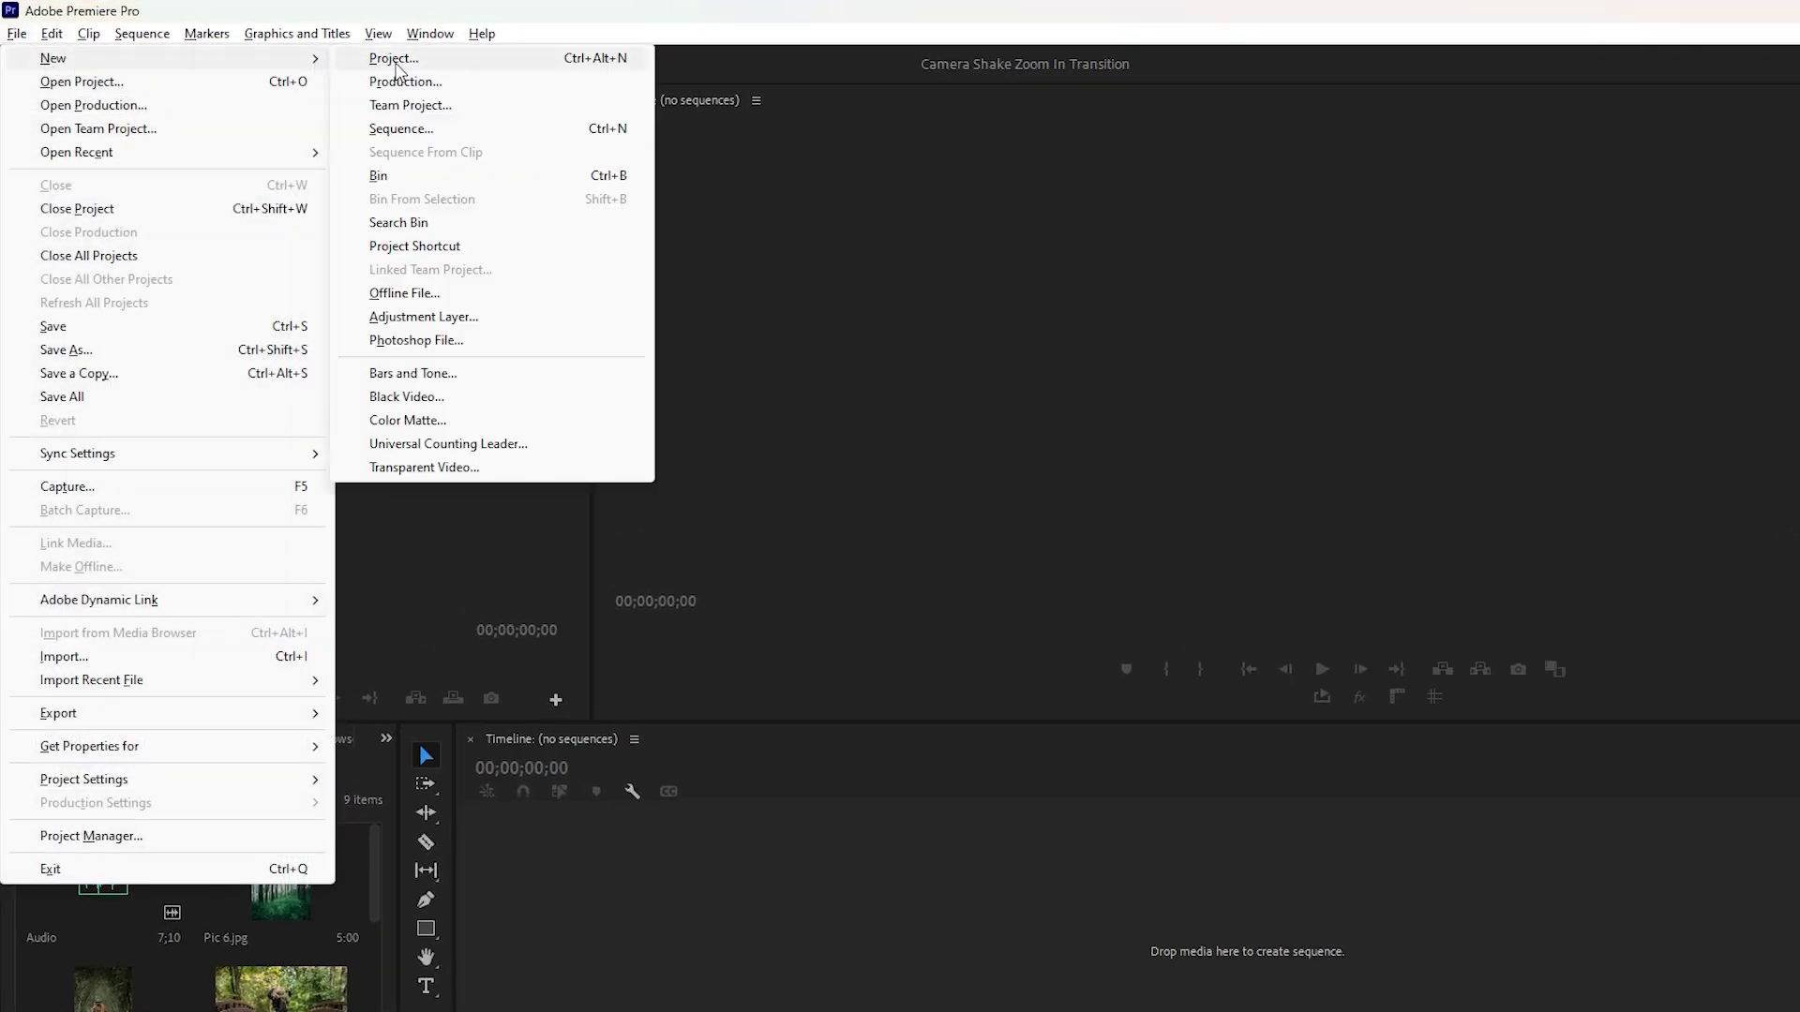
{"action": "left_click", "coordinate": [401, 129]}
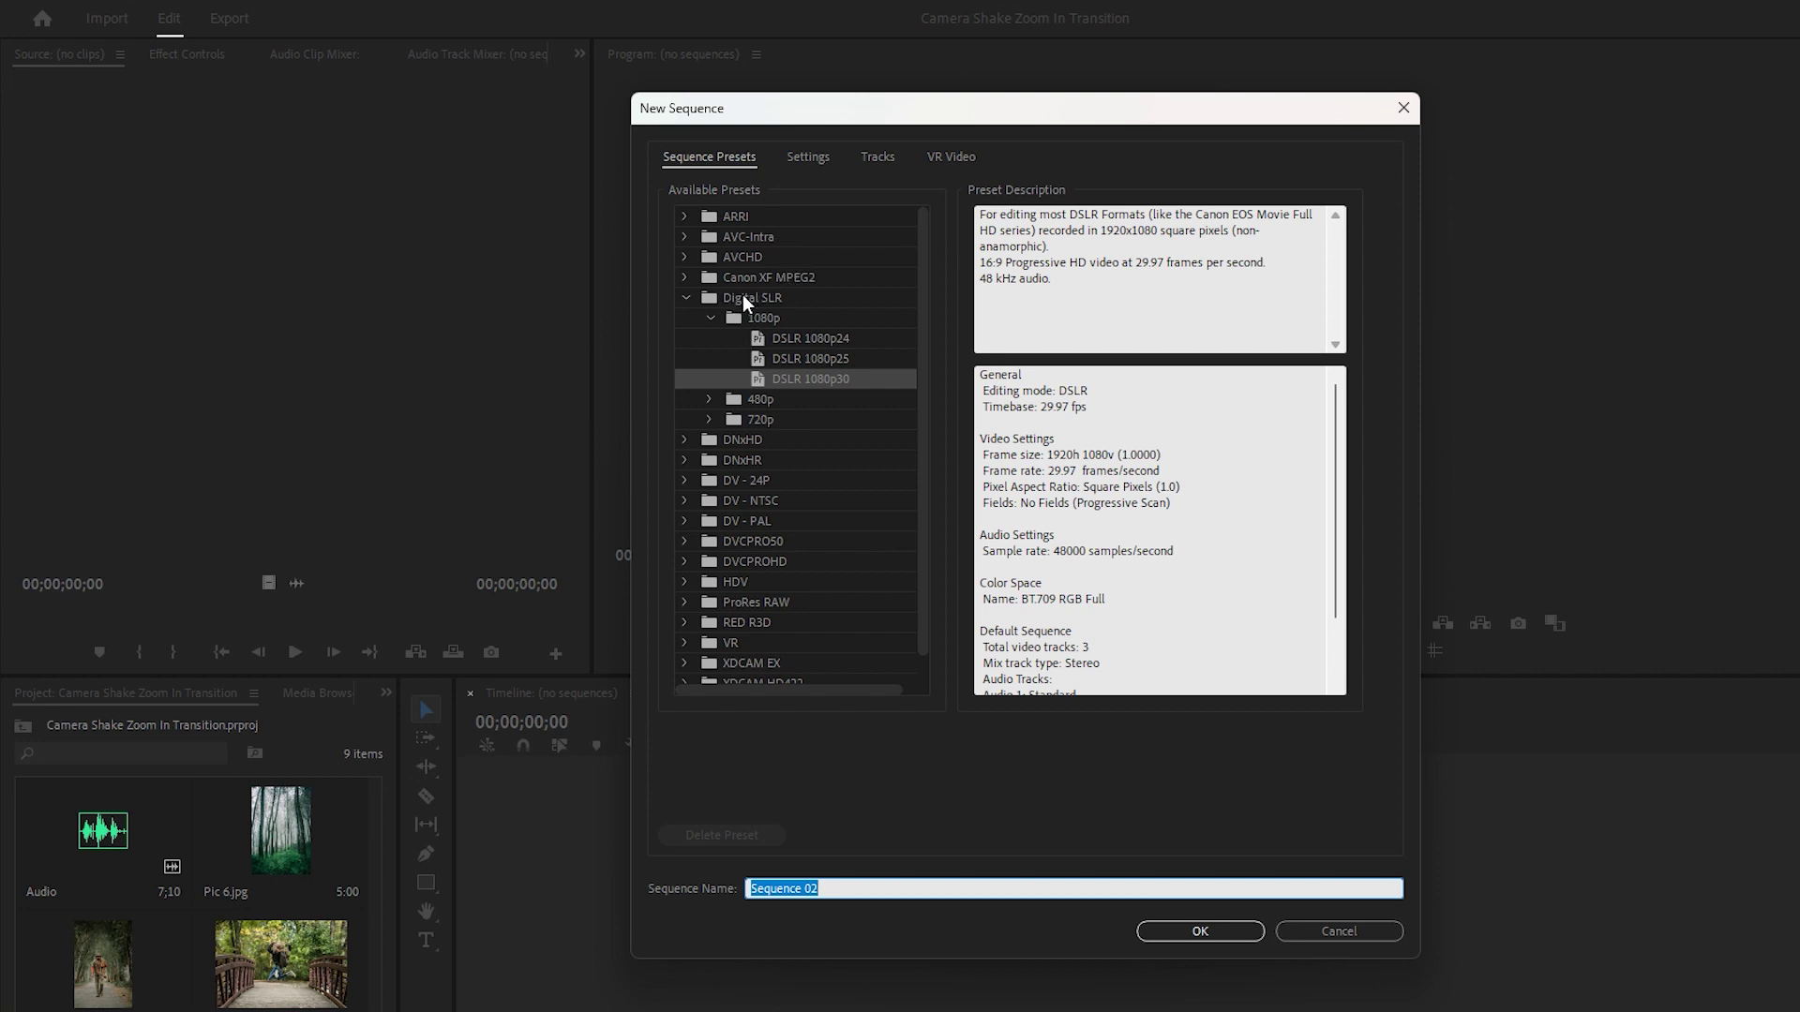
{"action": "left_click", "coordinate": [813, 379]}
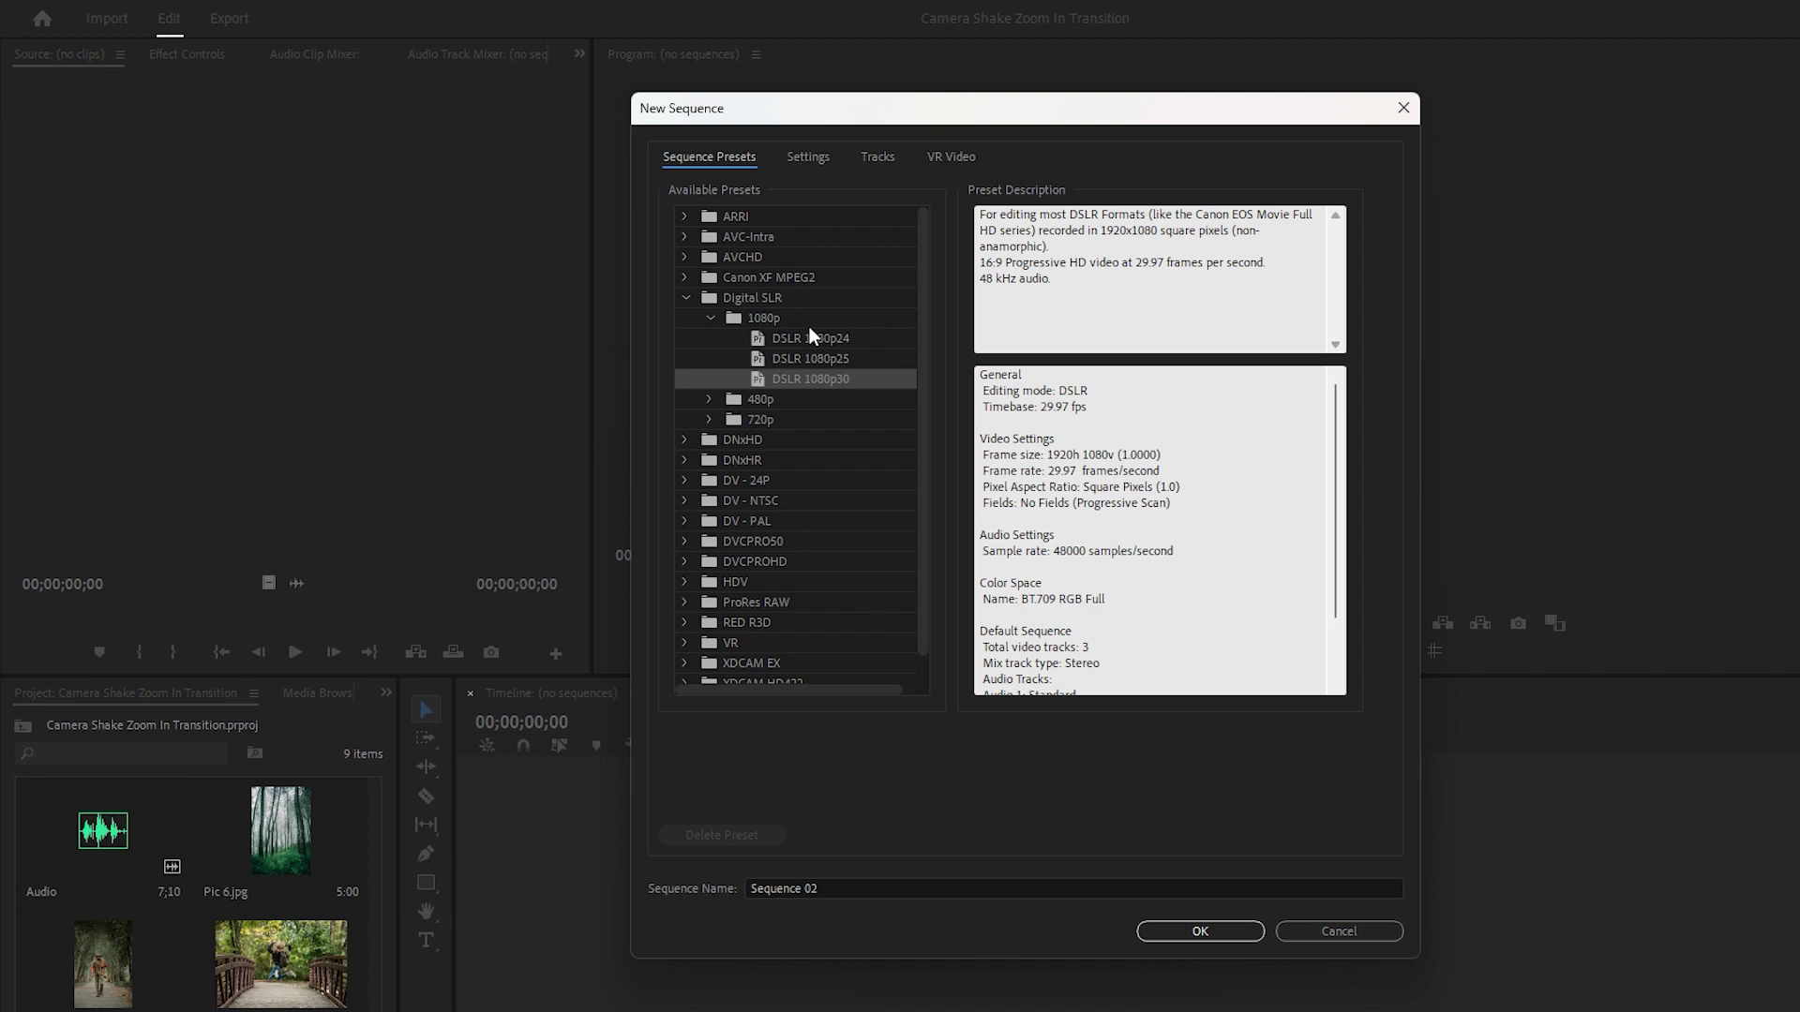
{"action": "left_click", "coordinate": [808, 157]}
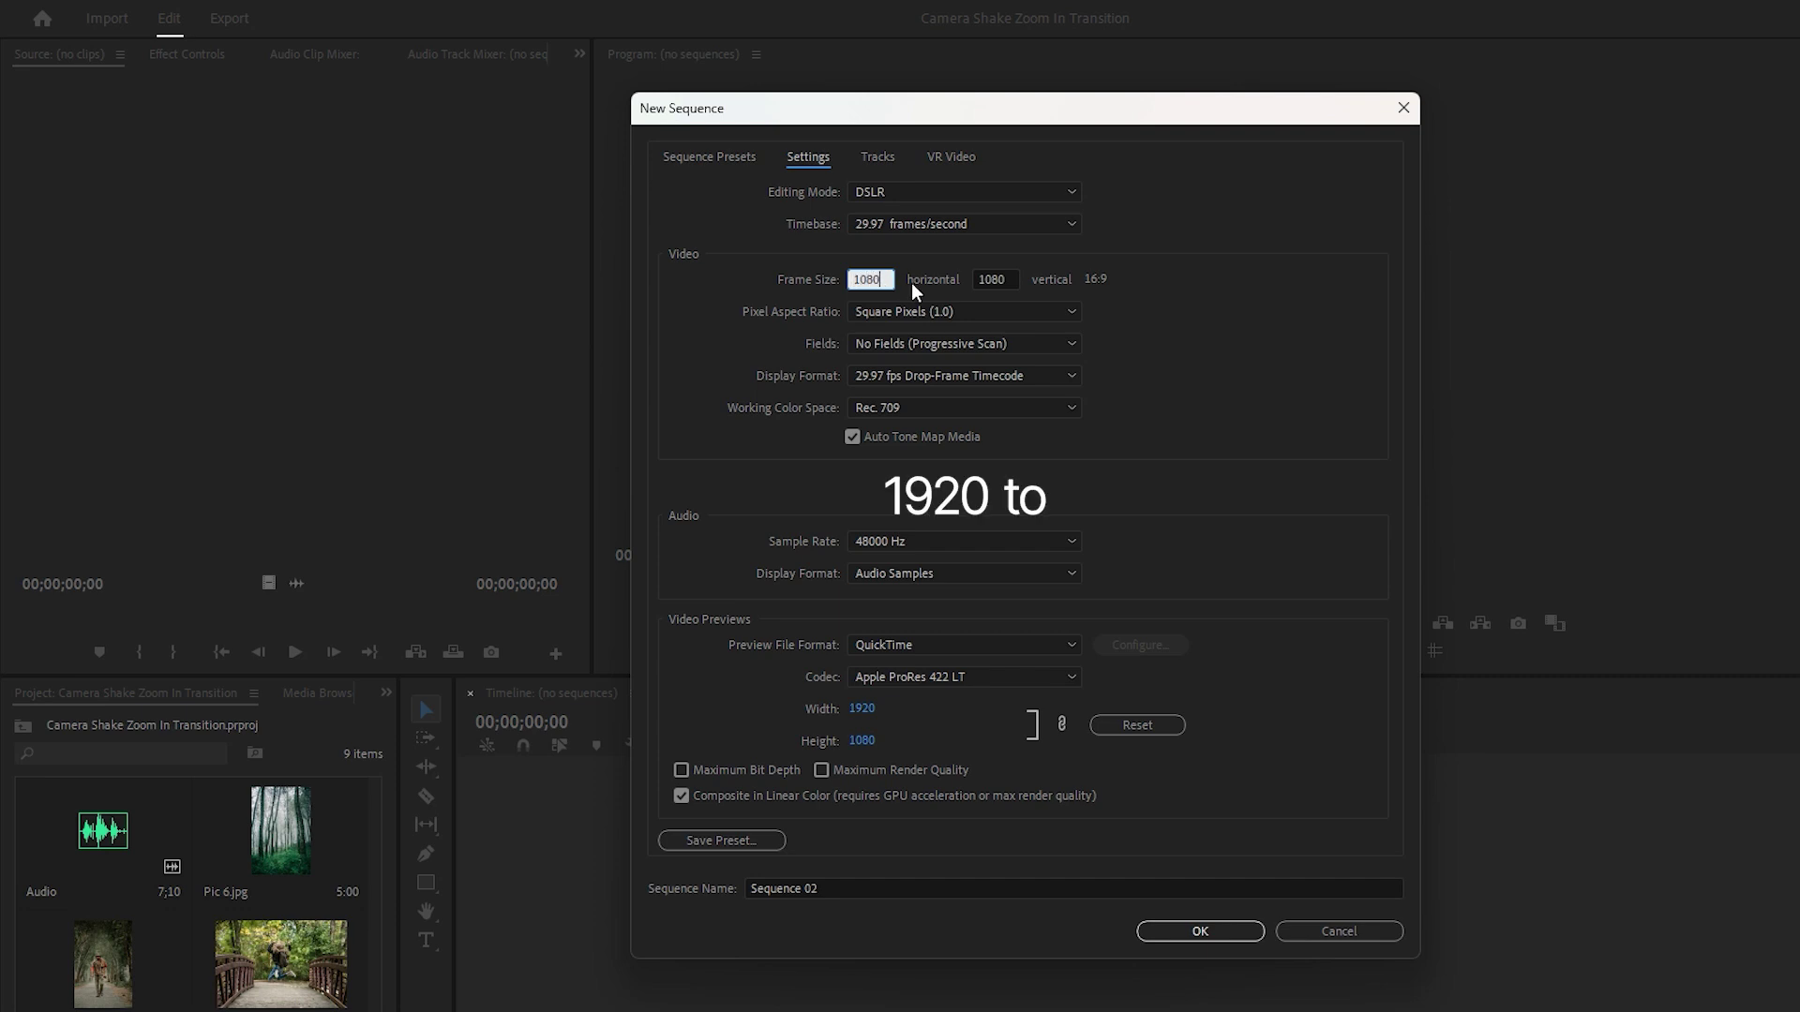
{"action": "left_click", "coordinate": [1011, 277]}
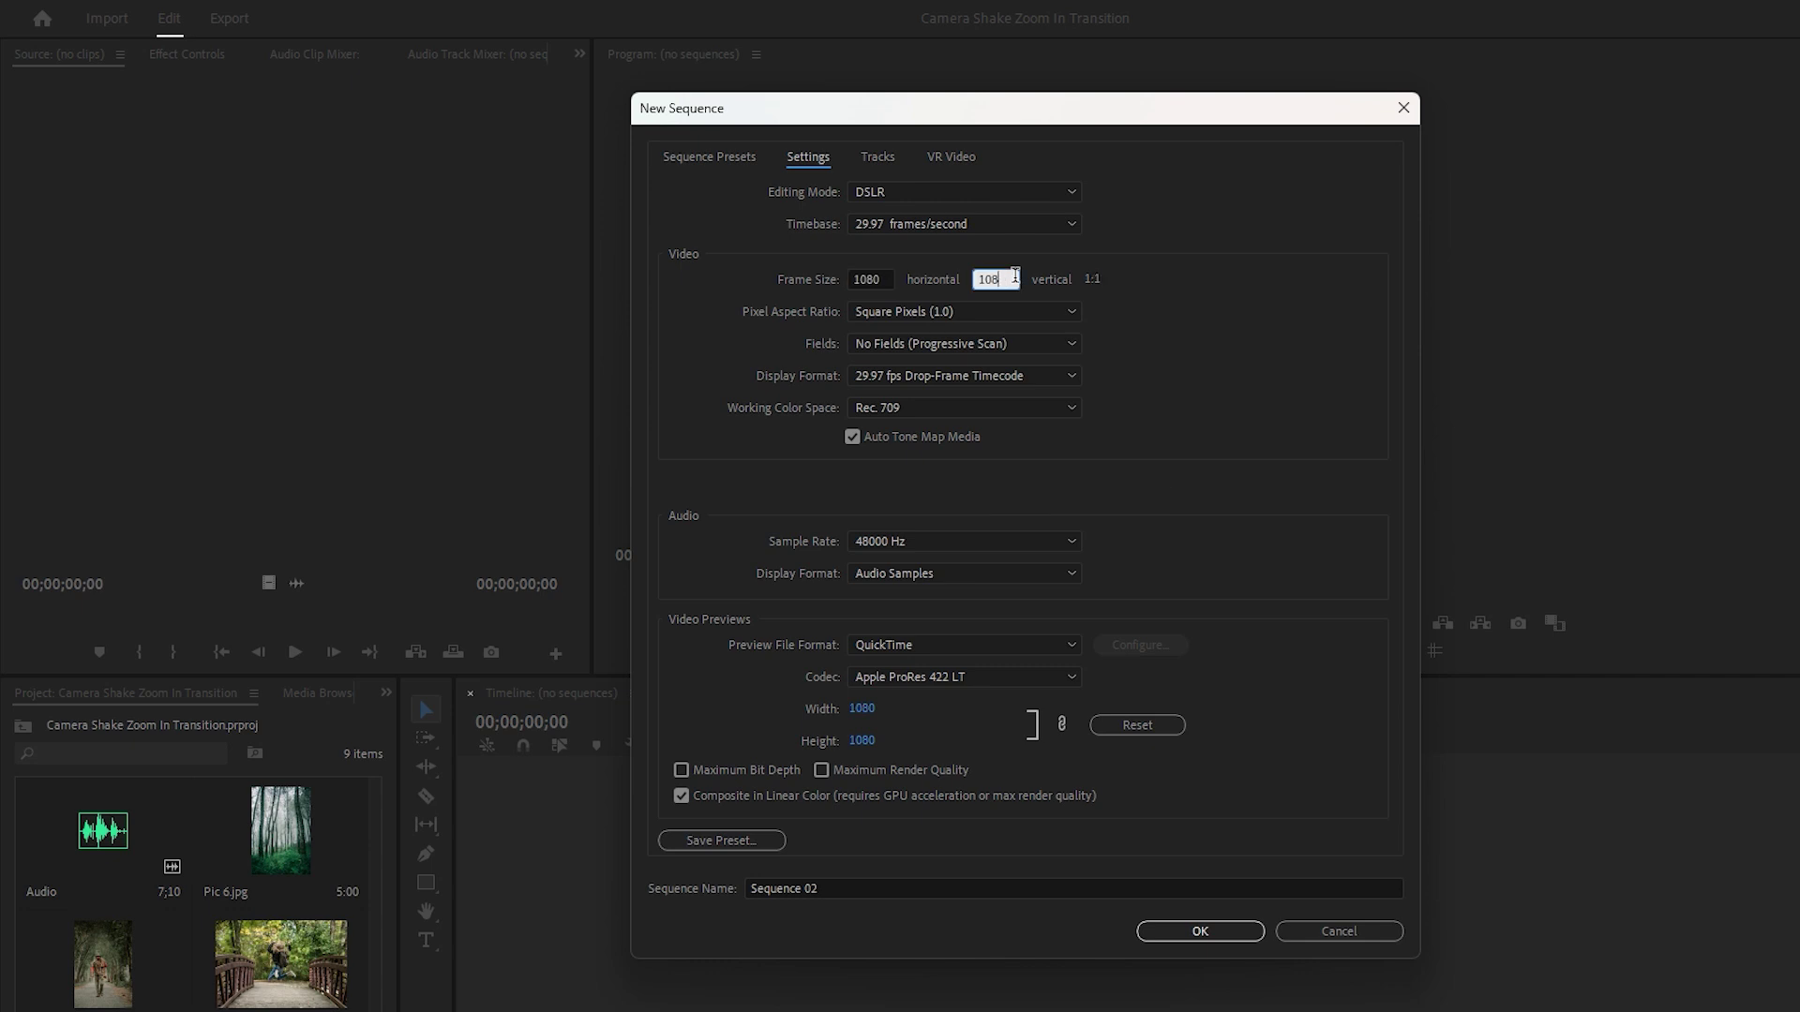
{"action": "double_click", "coordinate": [1014, 276]}
{"action": "type", "text": "1920"}
{"action": "left_click", "coordinate": [872, 885]}
{"action": "key", "text": "BackSpace"}
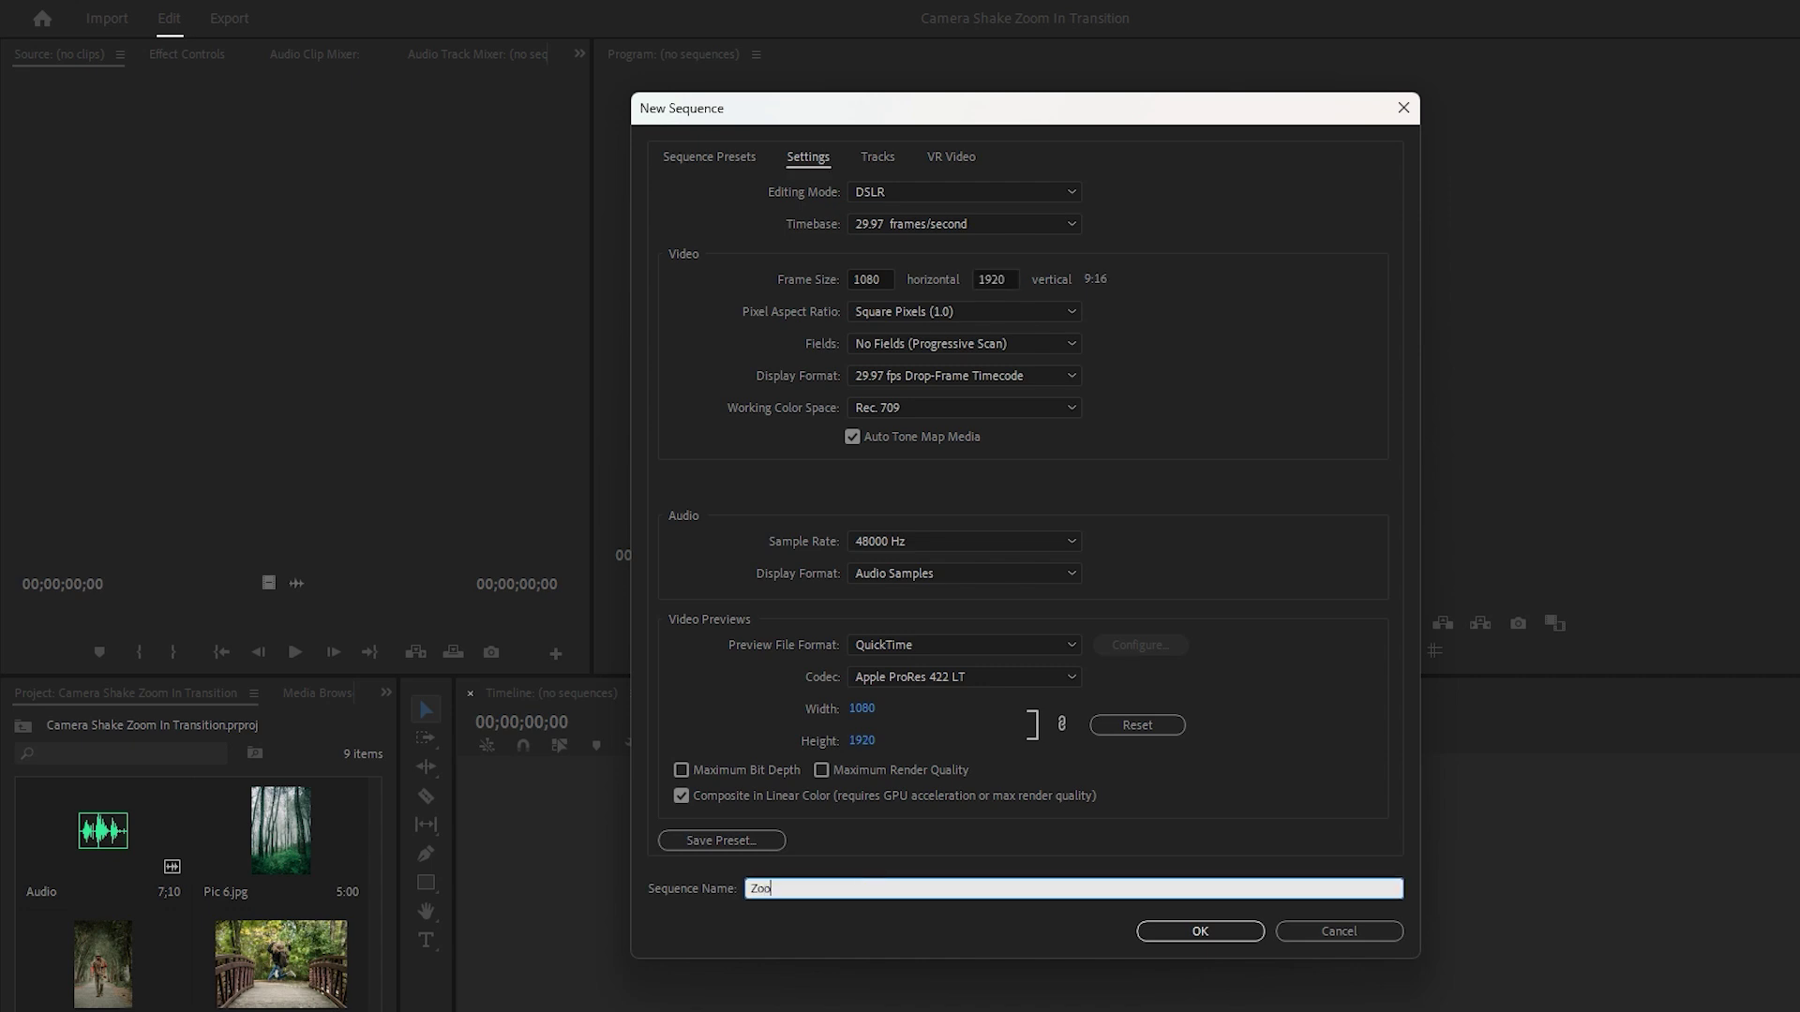
{"action": "type", "text": "Zoom In"}
{"action": "left_click", "coordinate": [1177, 932]}
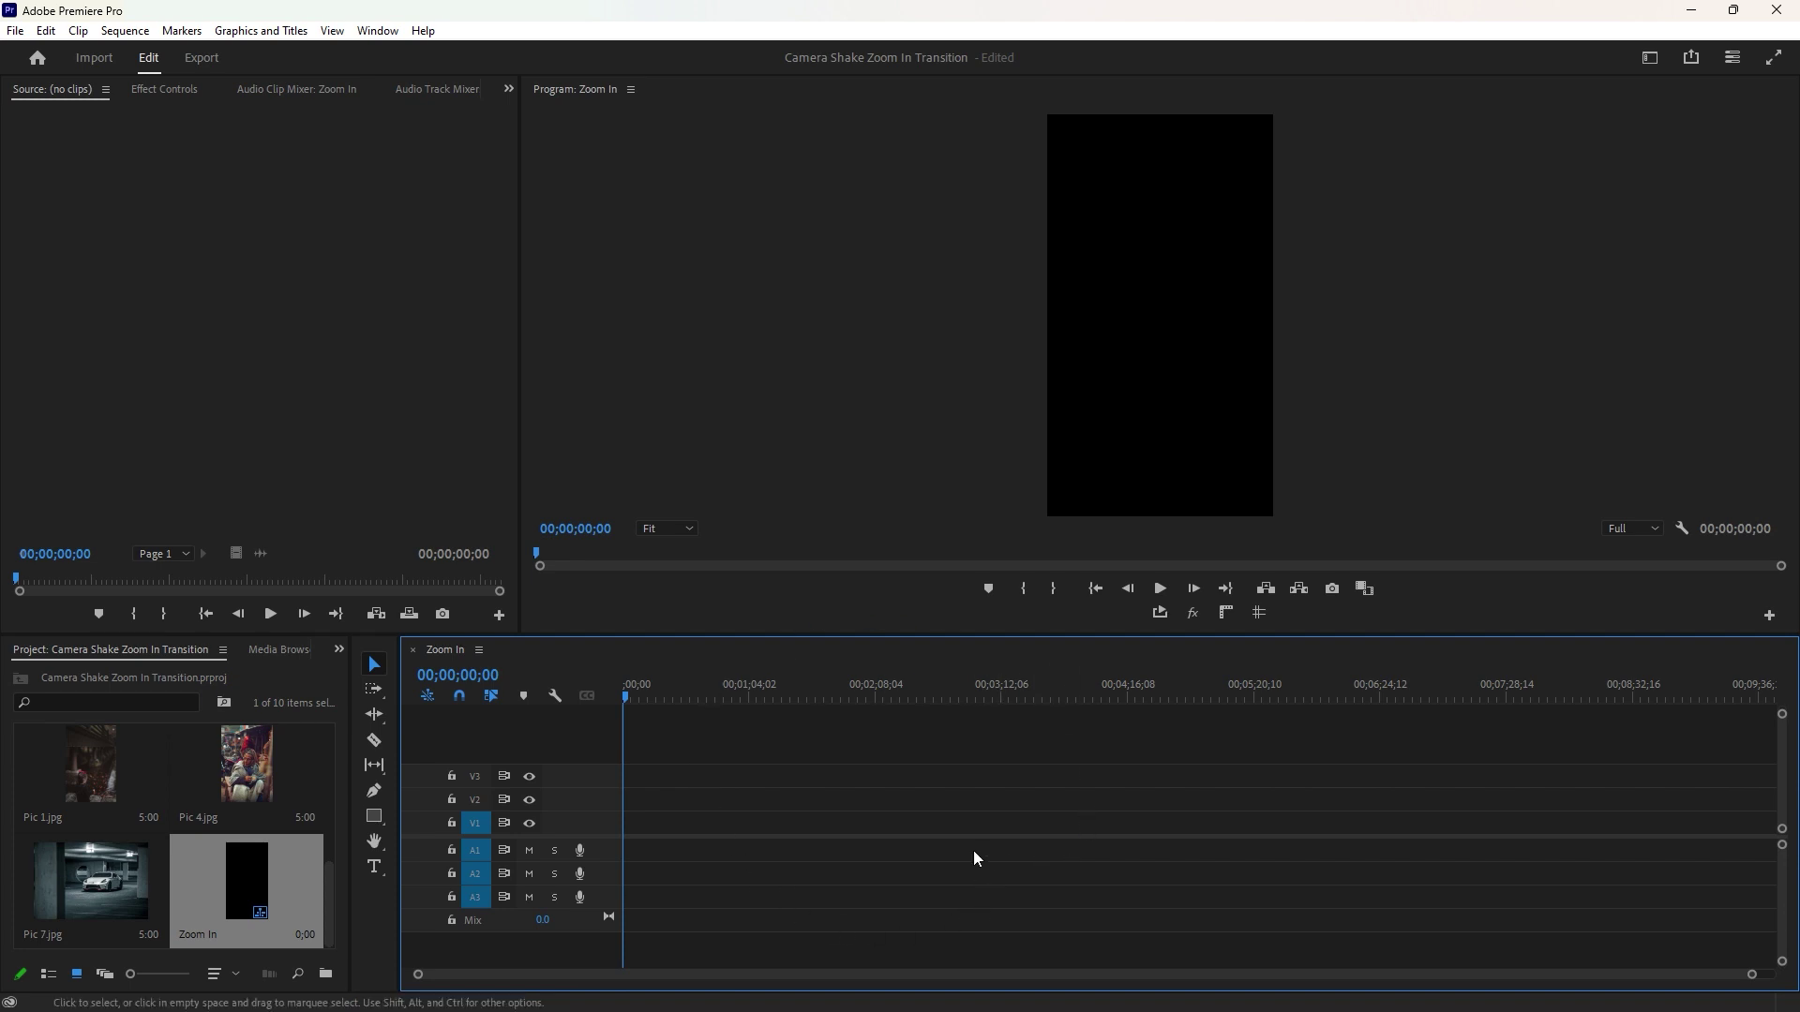
Drop the Audio clip on A1 starting near 2 seconds, then heighten A1 to show its waveform
{"action": "left_click_drag", "start_coordinate": [349, 887], "coordinate": [346, 739]}
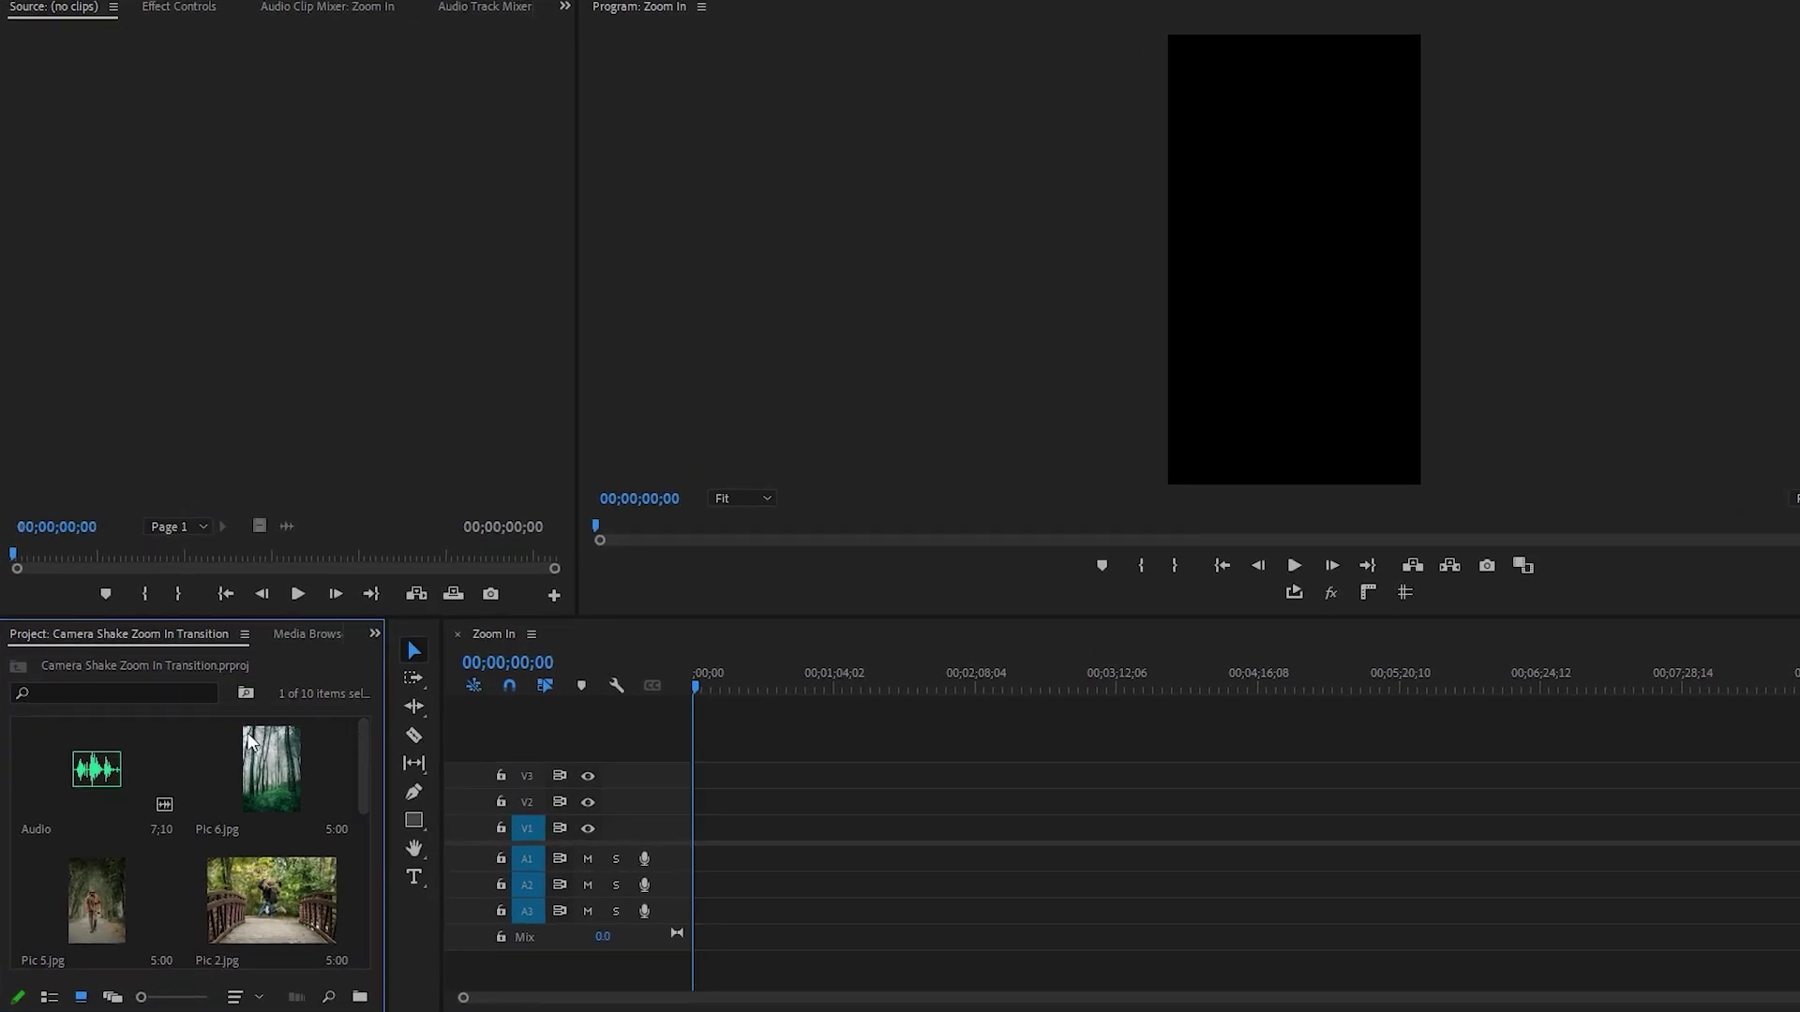
{"action": "left_click", "coordinate": [92, 764]}
{"action": "left_click_drag", "start_coordinate": [106, 785], "coordinate": [747, 862]}
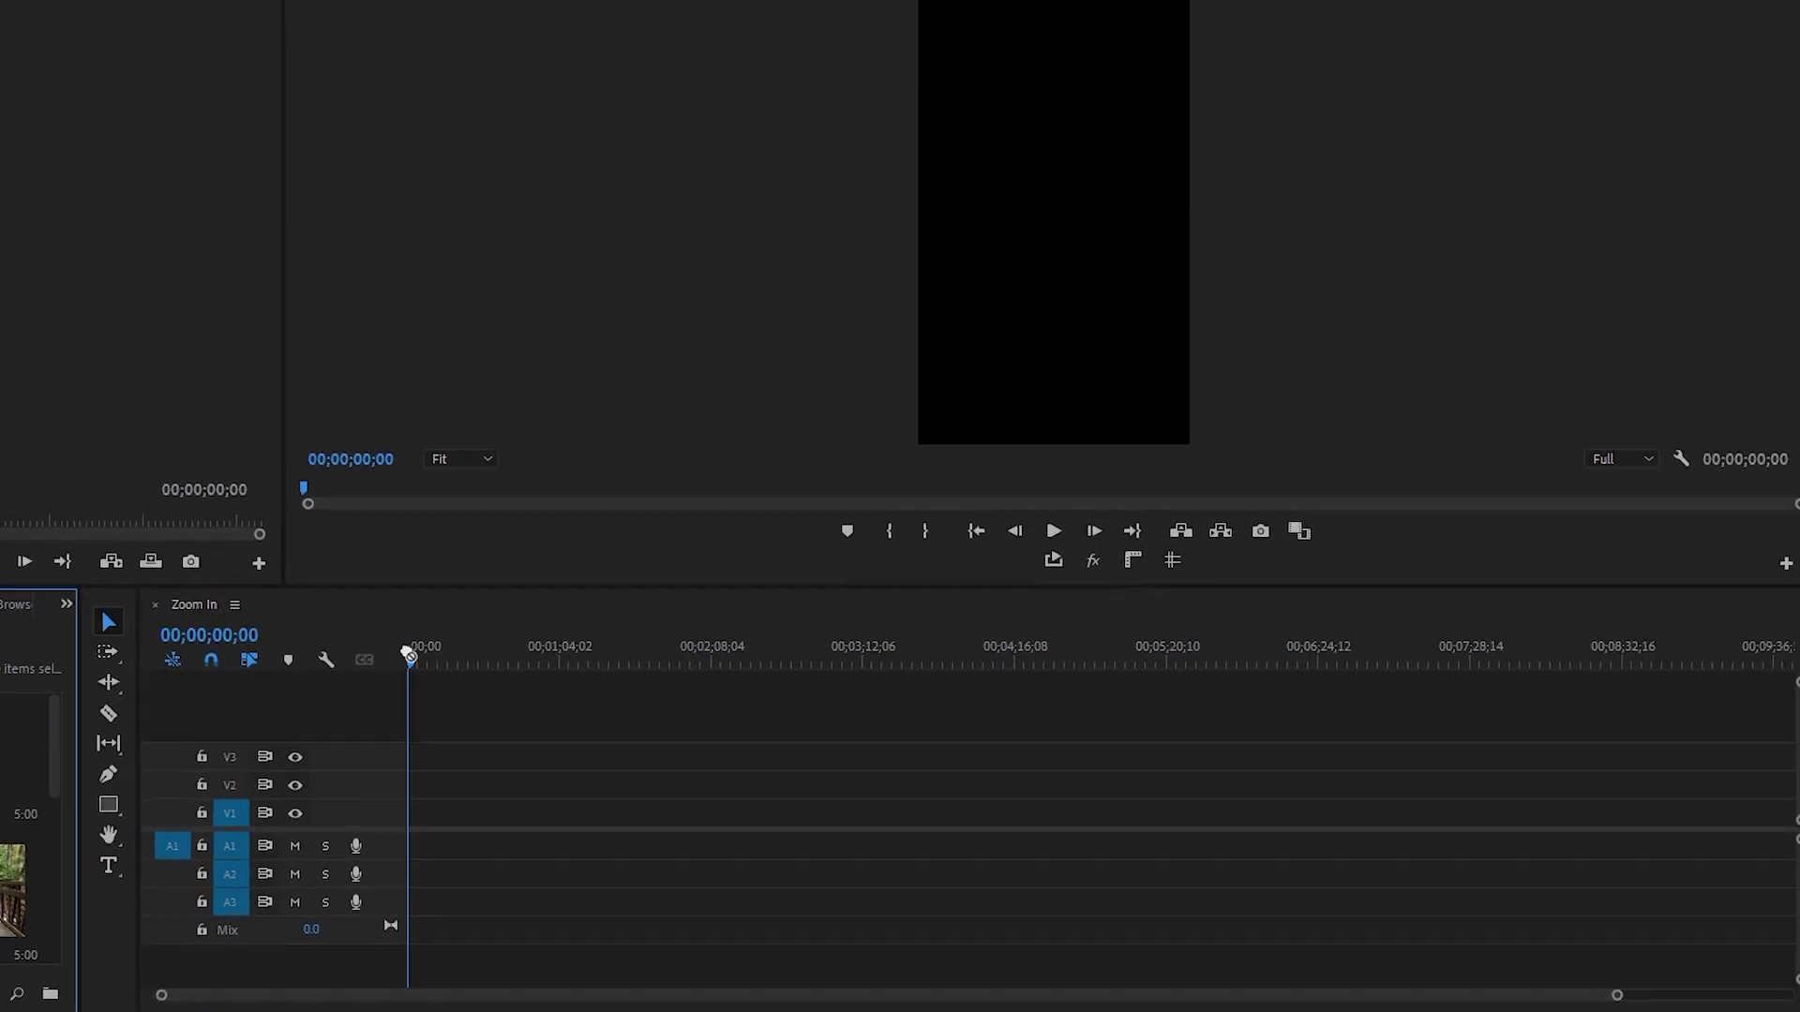
{"action": "key", "text": "backslash"}
{"action": "left_click_drag", "start_coordinate": [427, 836], "coordinate": [428, 834]}
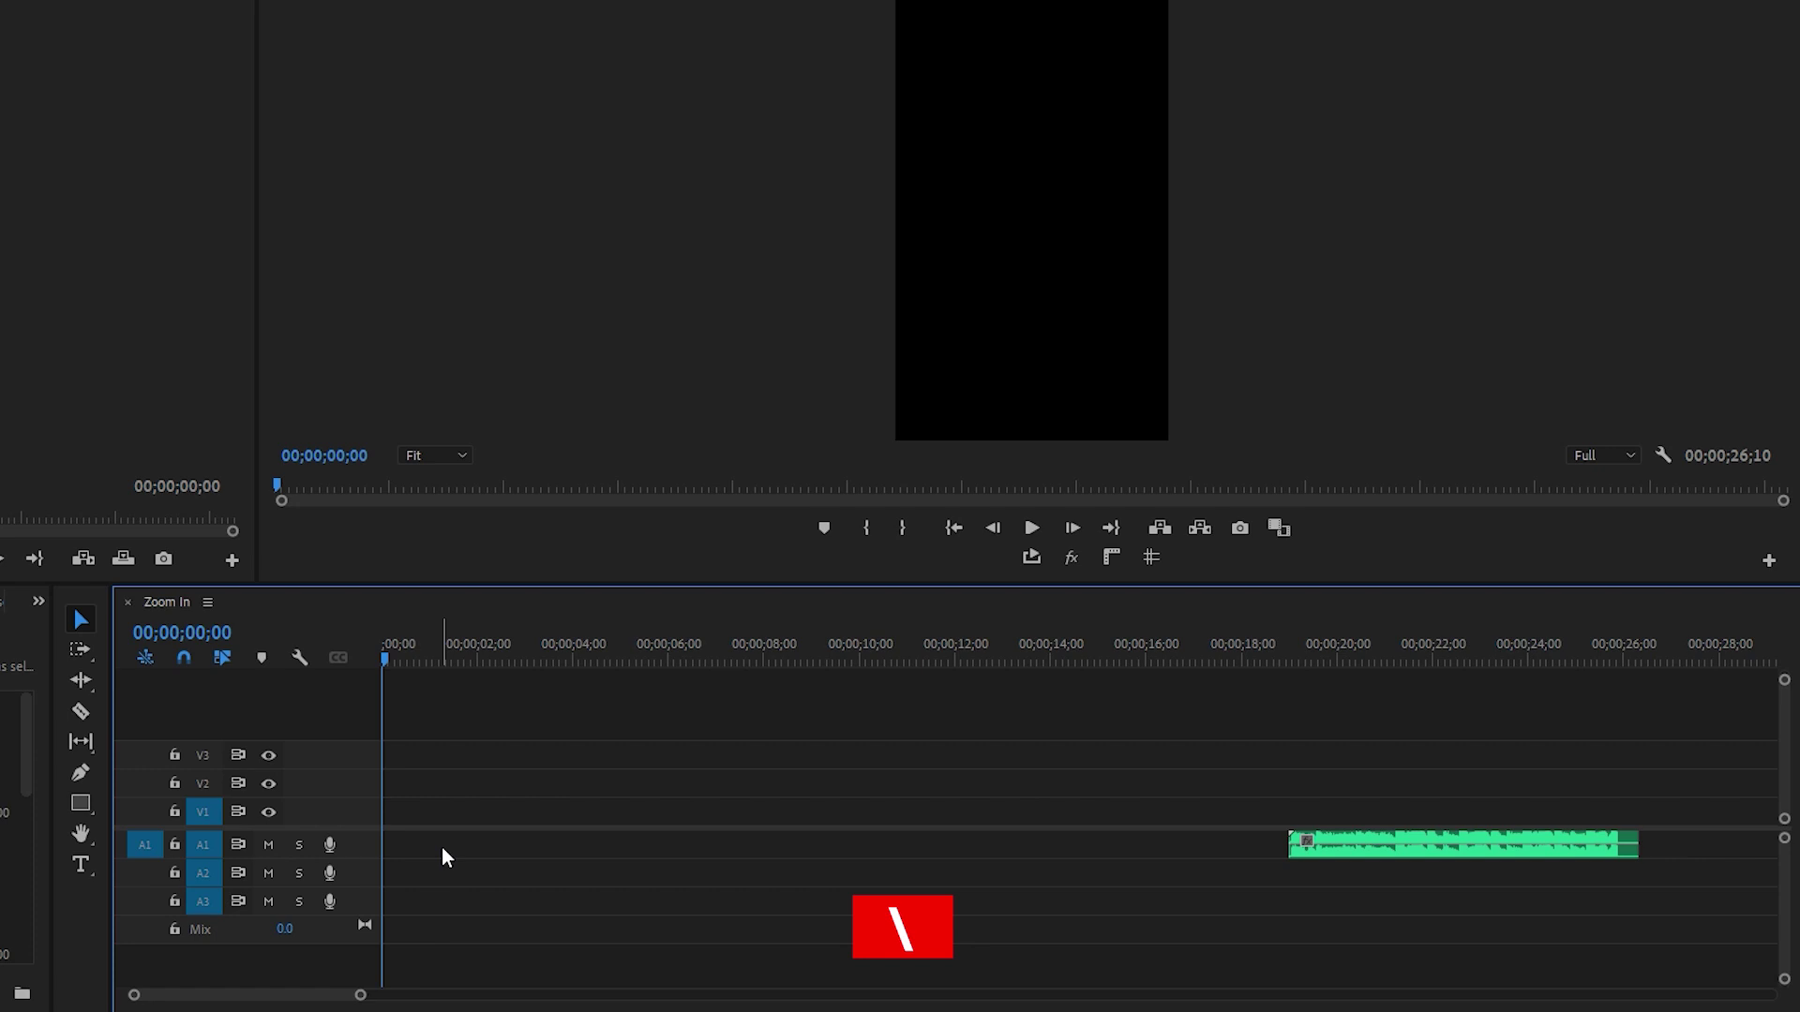
{"action": "left_click_drag", "start_coordinate": [1366, 853], "coordinate": [535, 847]}
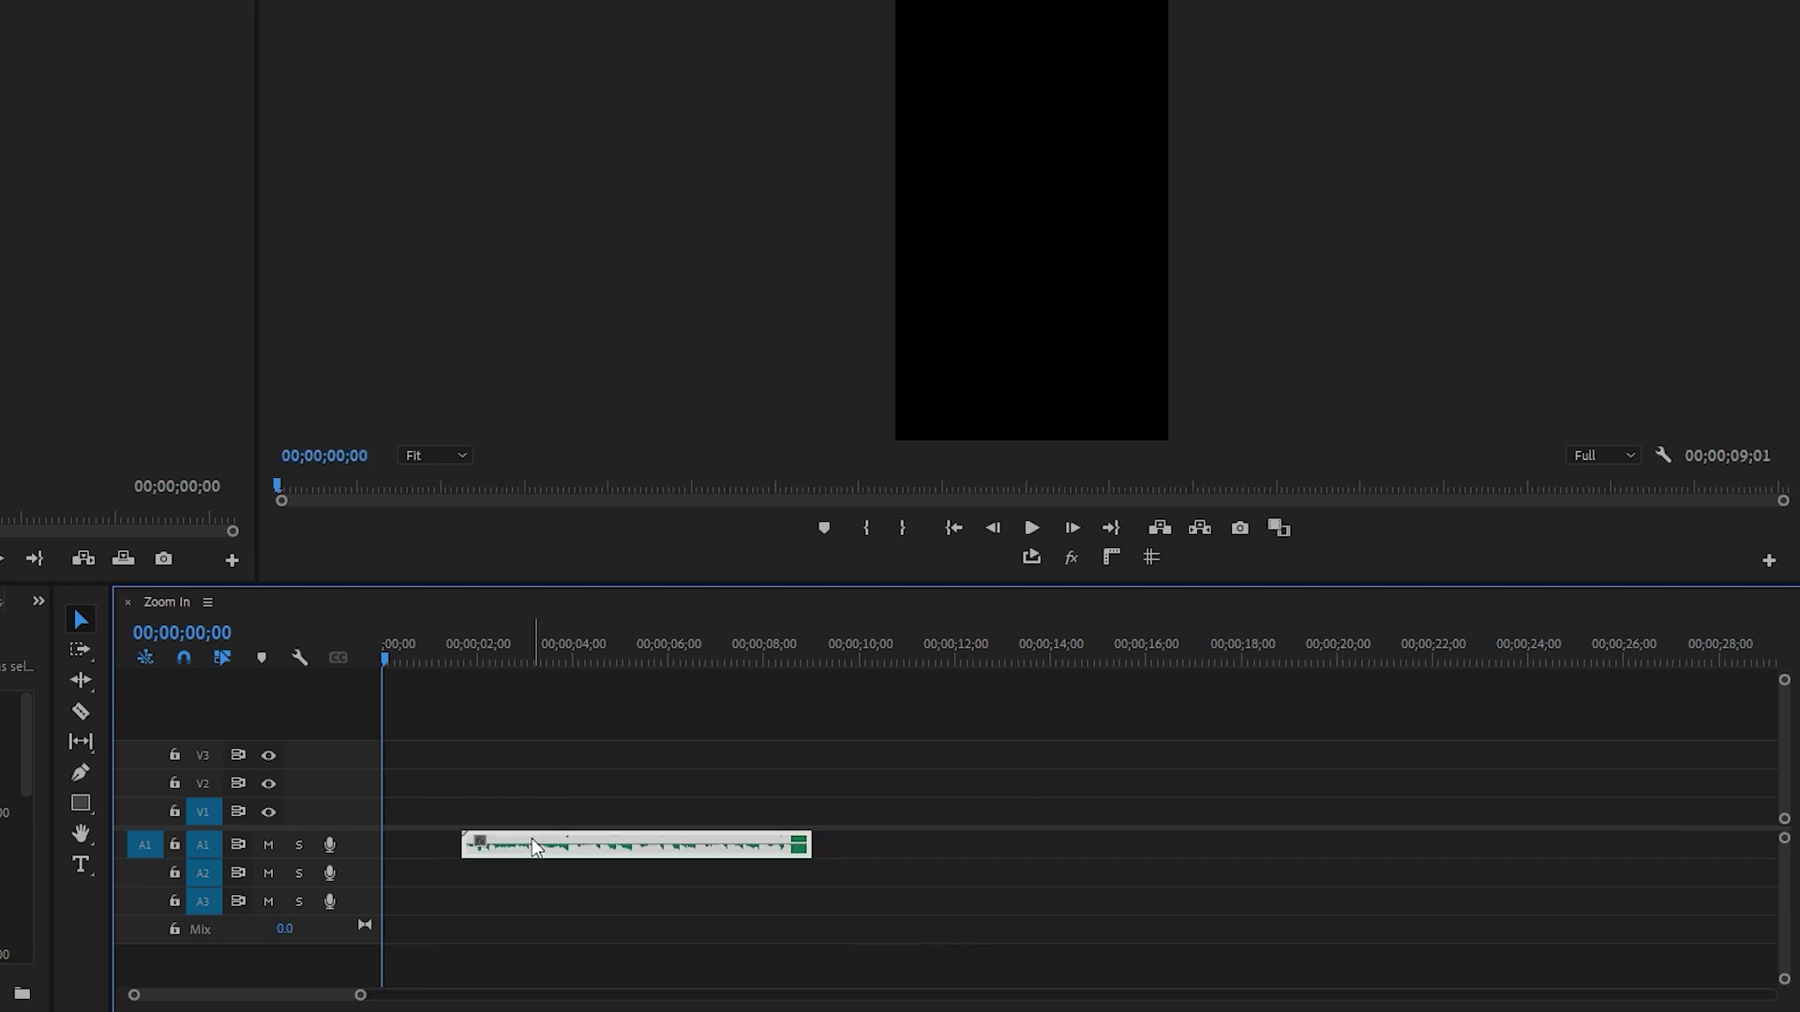
{"action": "key", "text": "backslash"}
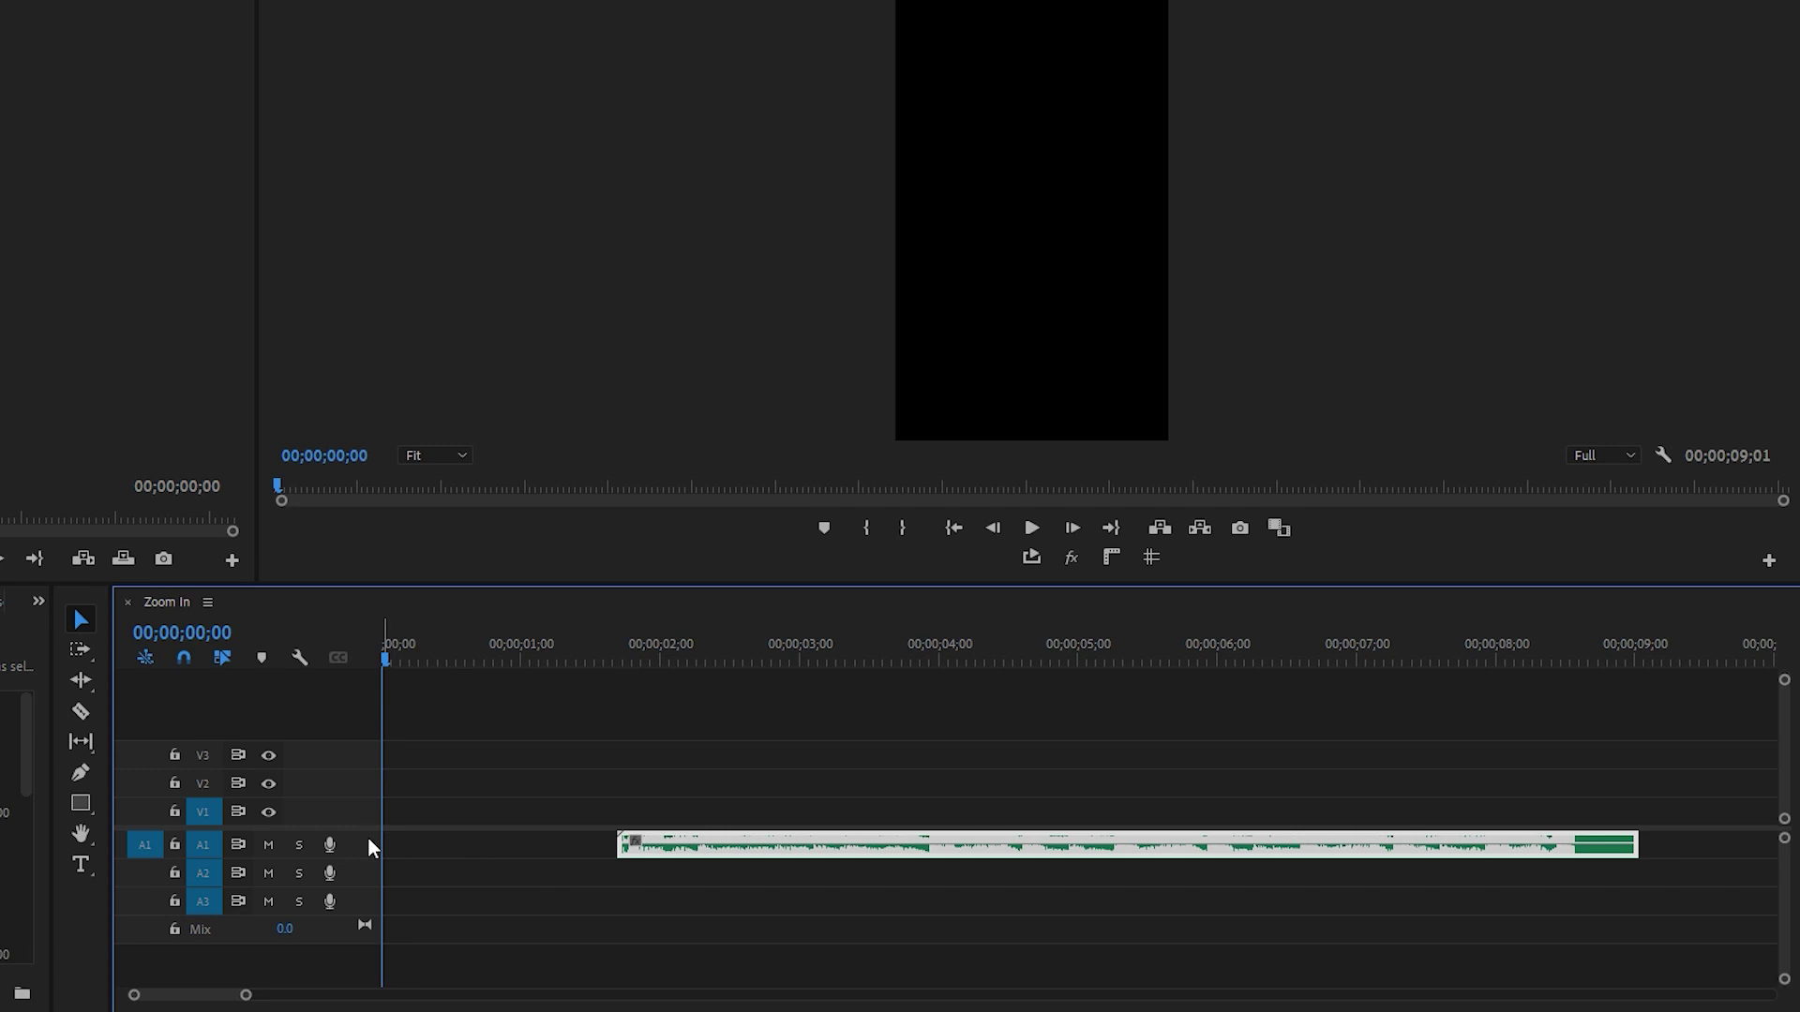
{"action": "left_click_drag", "start_coordinate": [368, 858], "coordinate": [360, 956]}
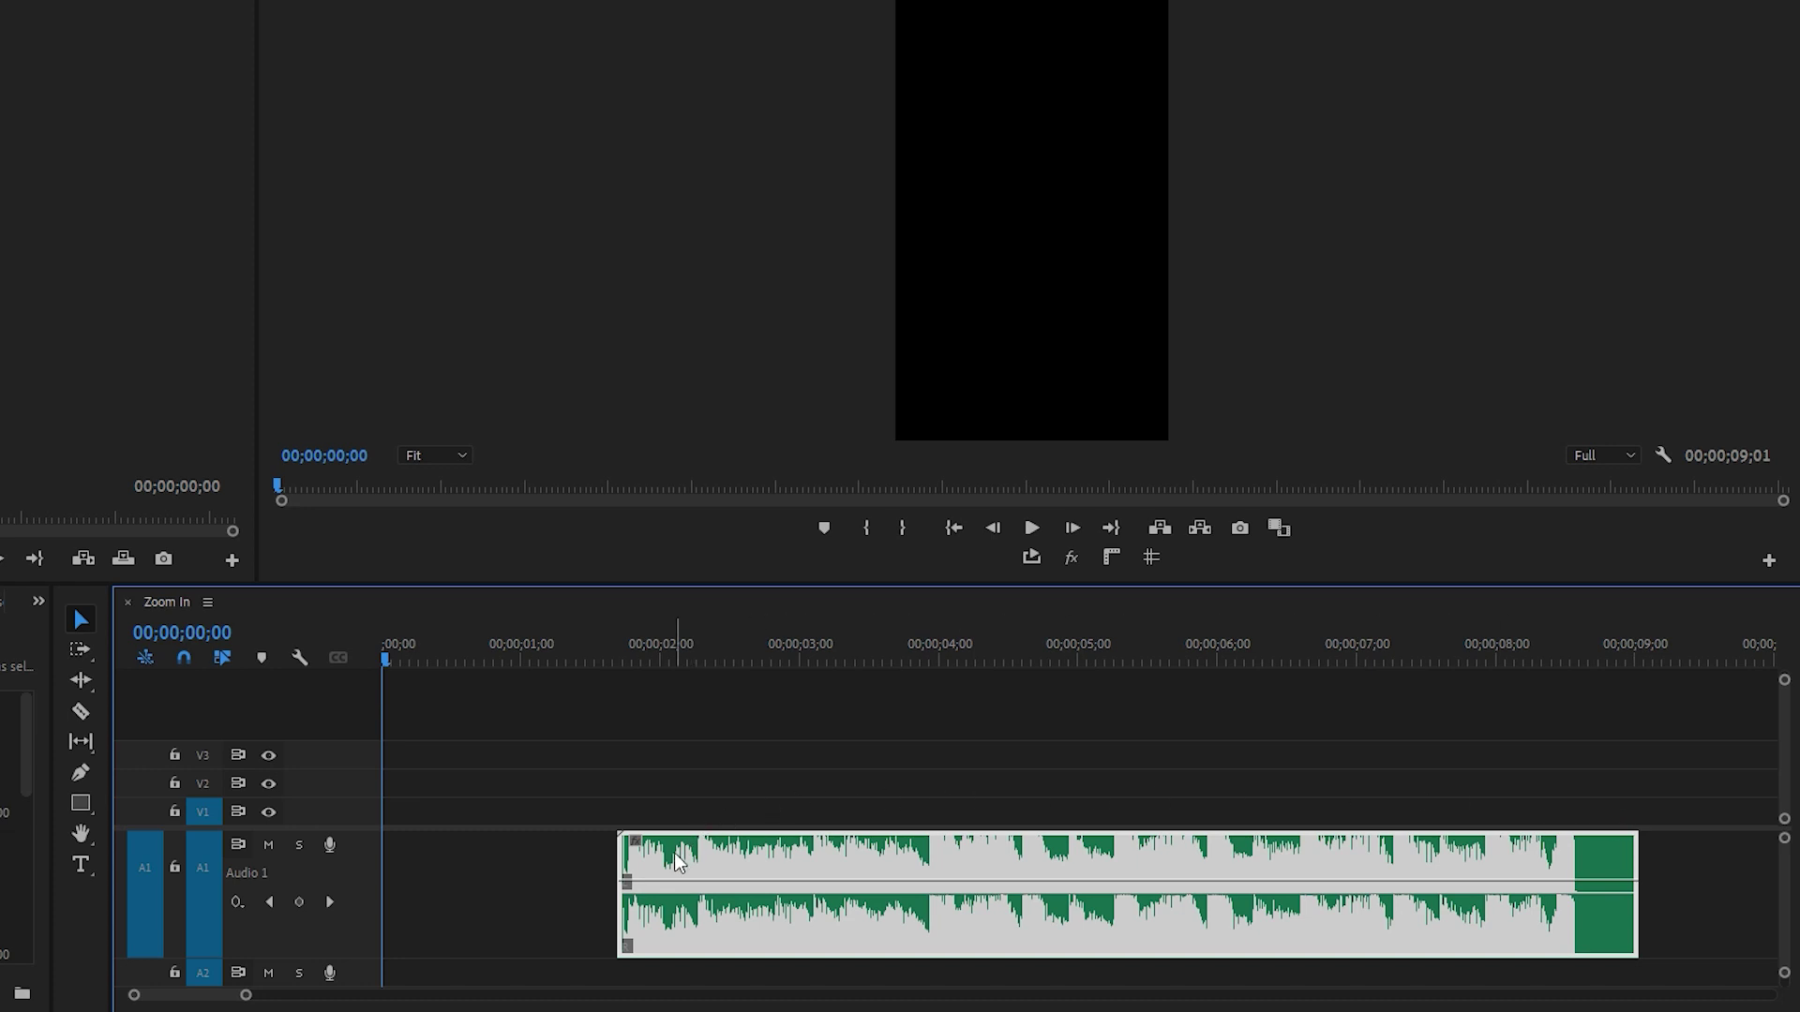
Play the audio from about 2 seconds and place the first beat marker at 00;00;03;28
{"action": "left_click", "coordinate": [616, 661]}
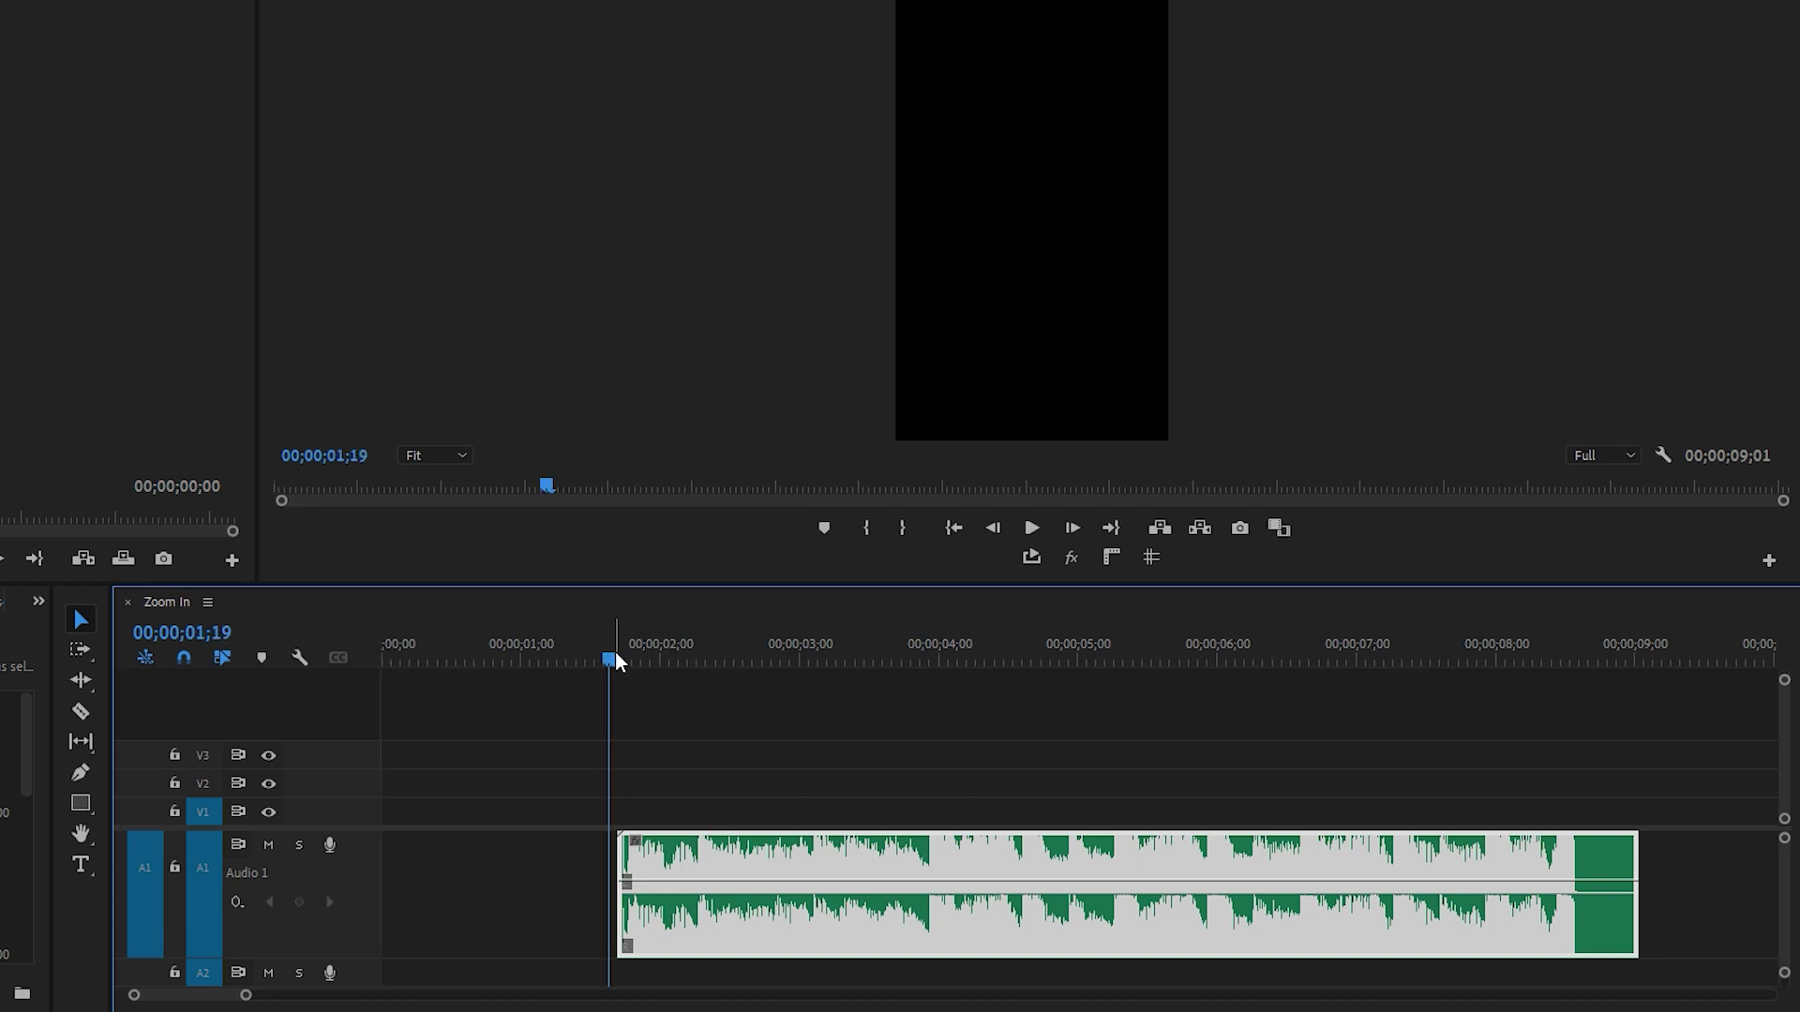
{"action": "key", "text": "space"}
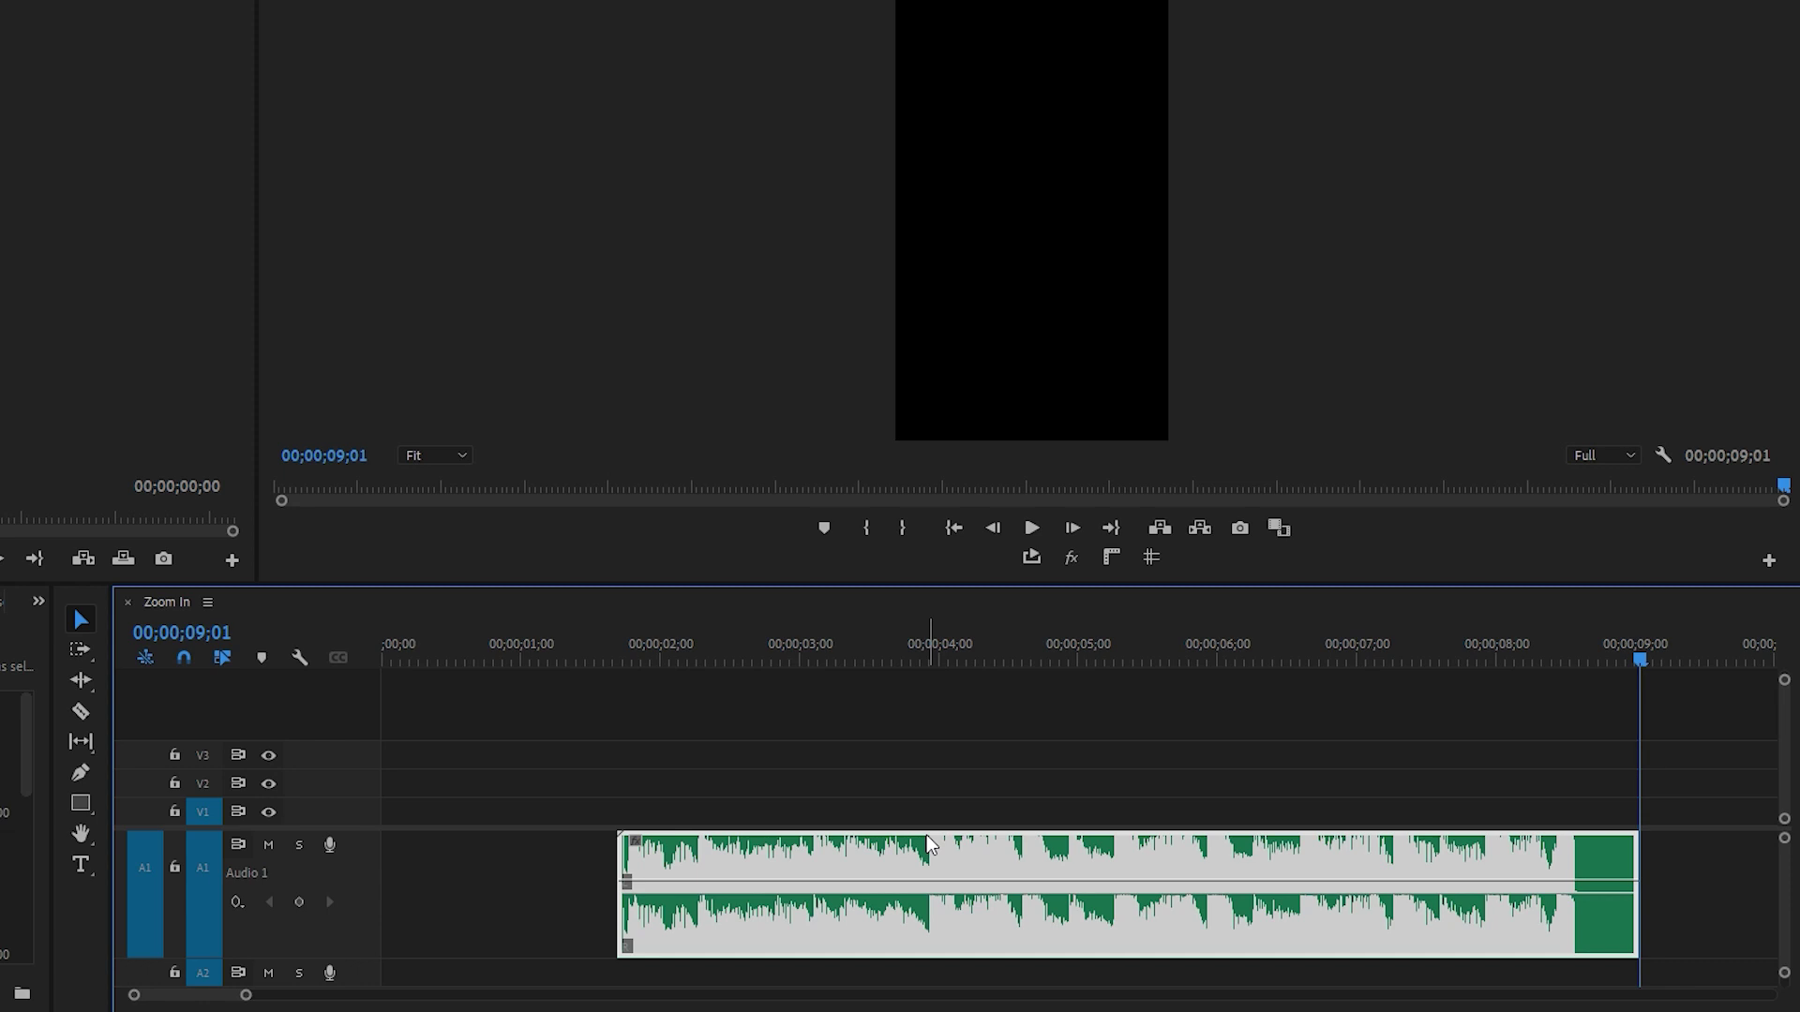
{"action": "left_click", "coordinate": [904, 657]}
{"action": "key", "text": "space"}
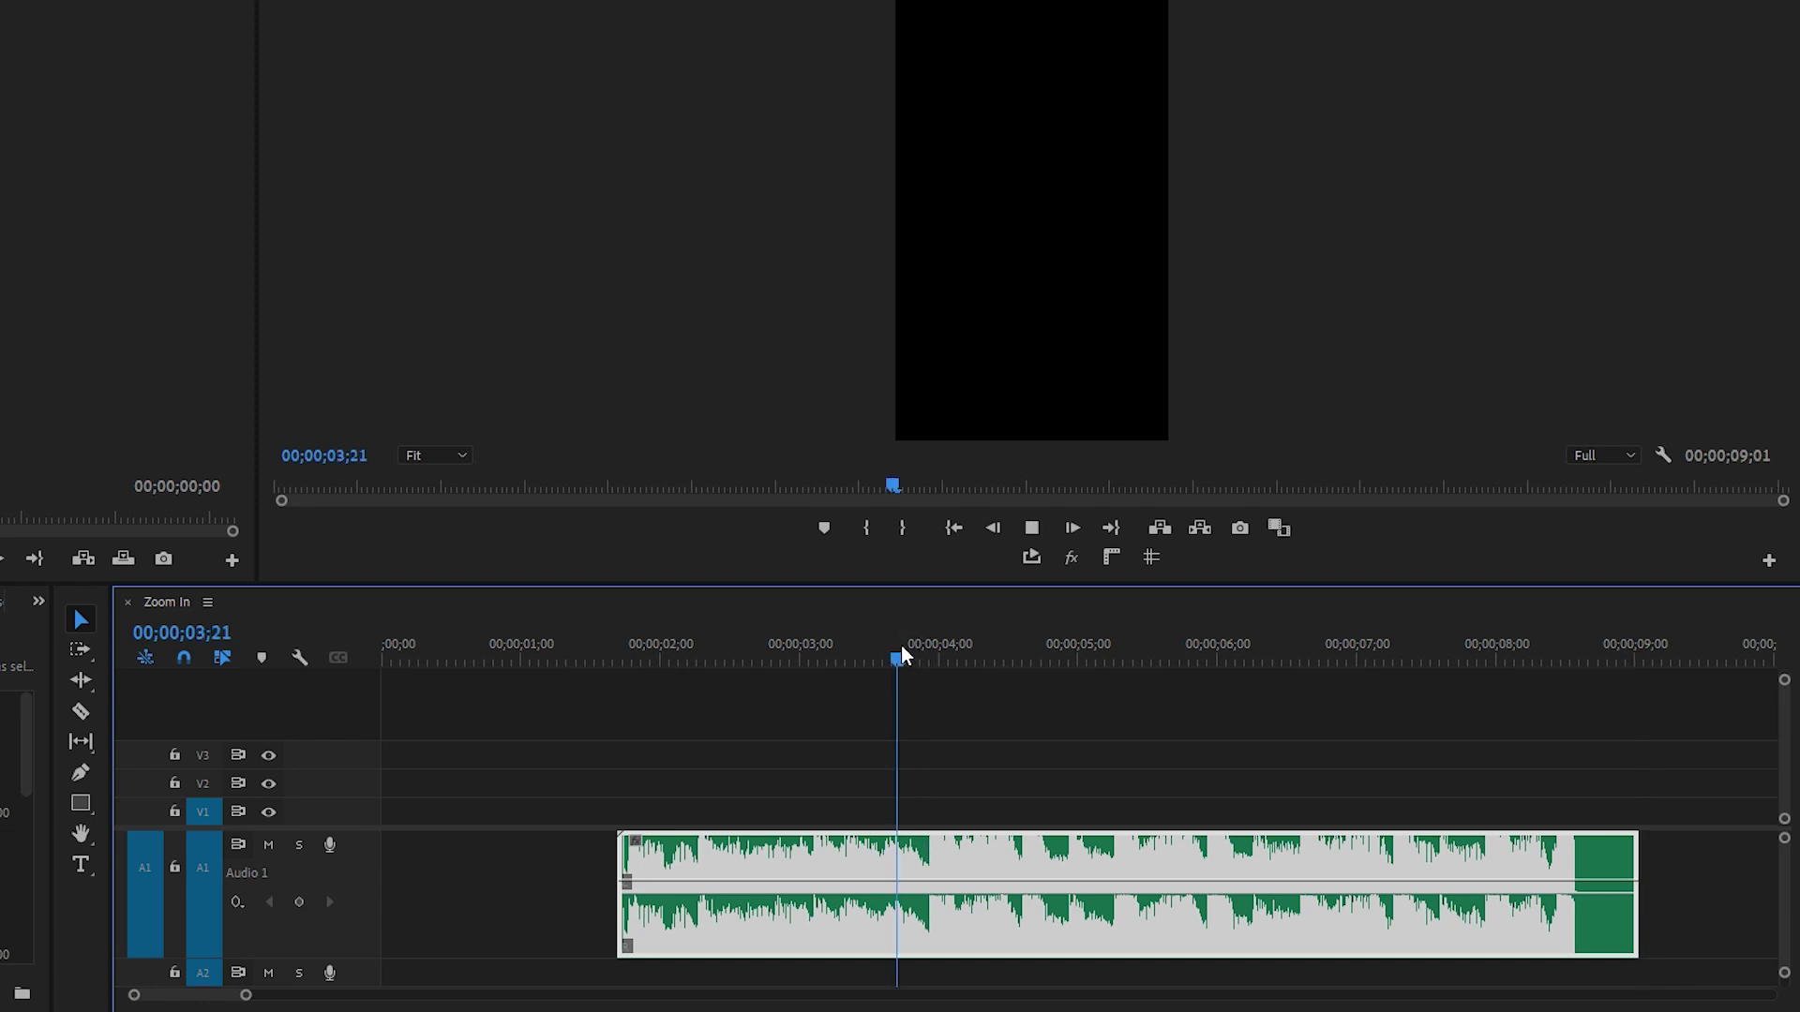
{"action": "left_click", "coordinate": [928, 656]}
{"action": "left_click_drag", "start_coordinate": [931, 653], "coordinate": [936, 654]}
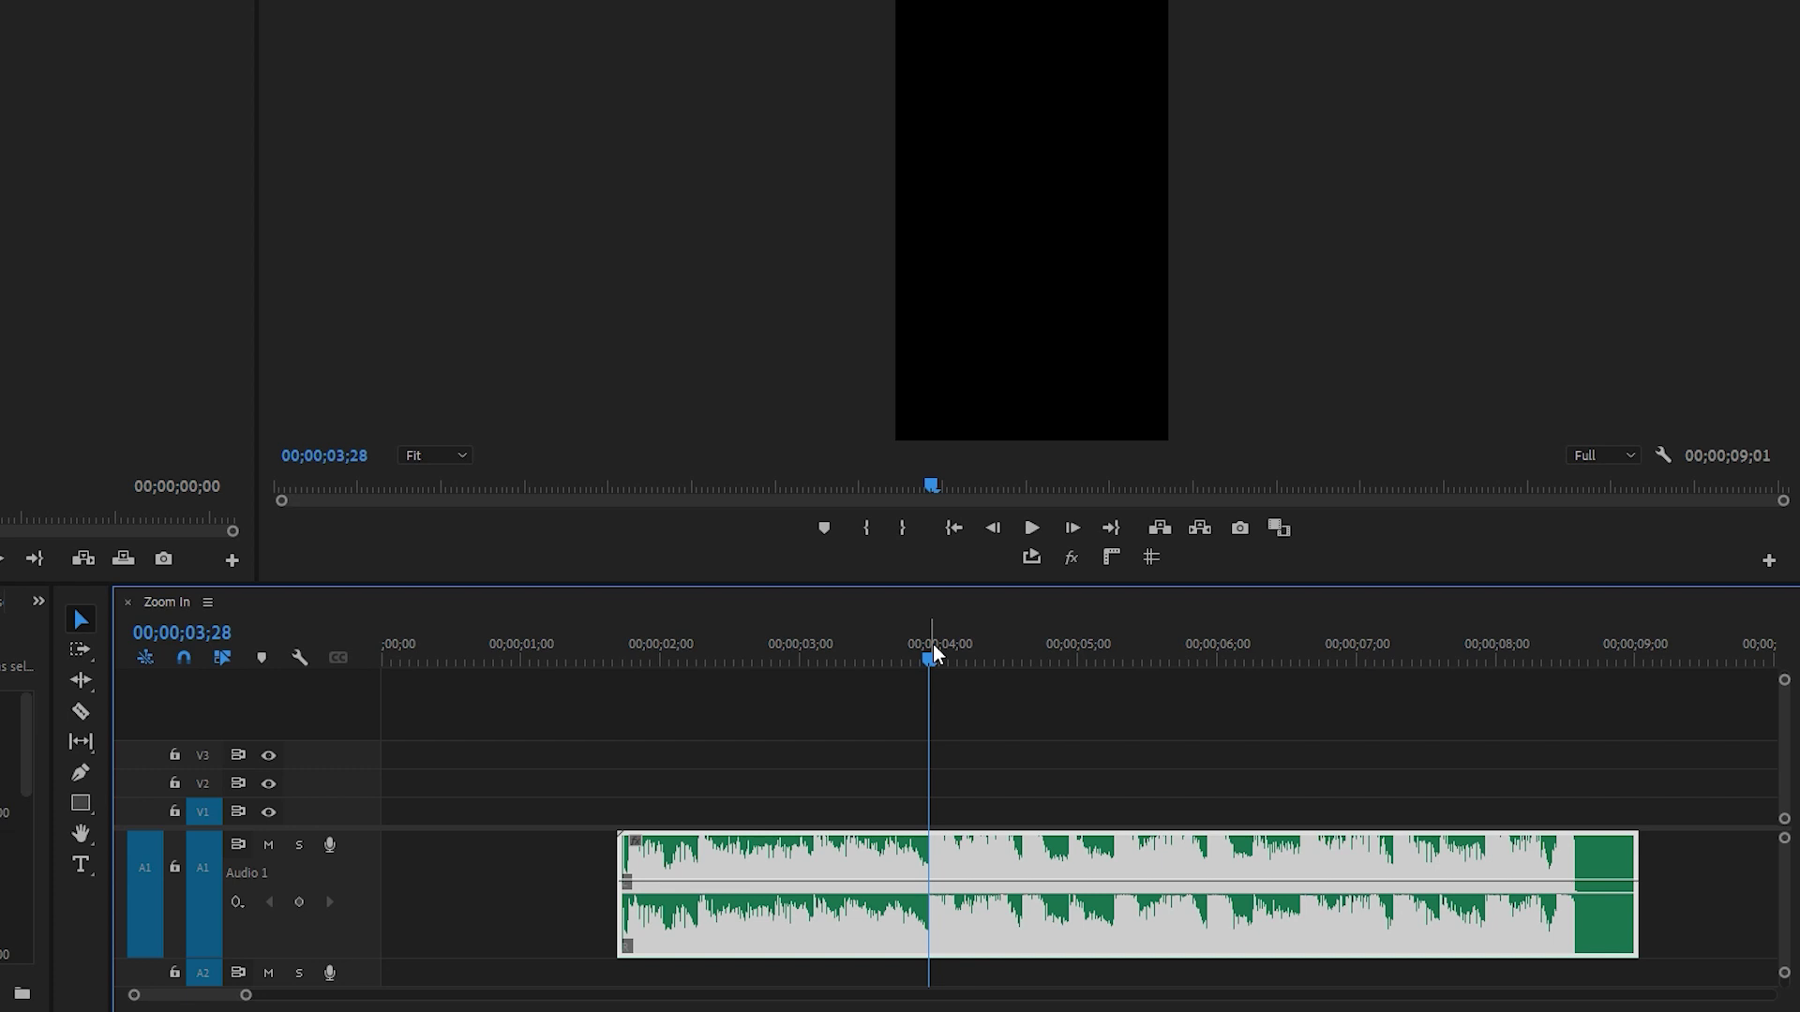
{"action": "key", "text": "m"}
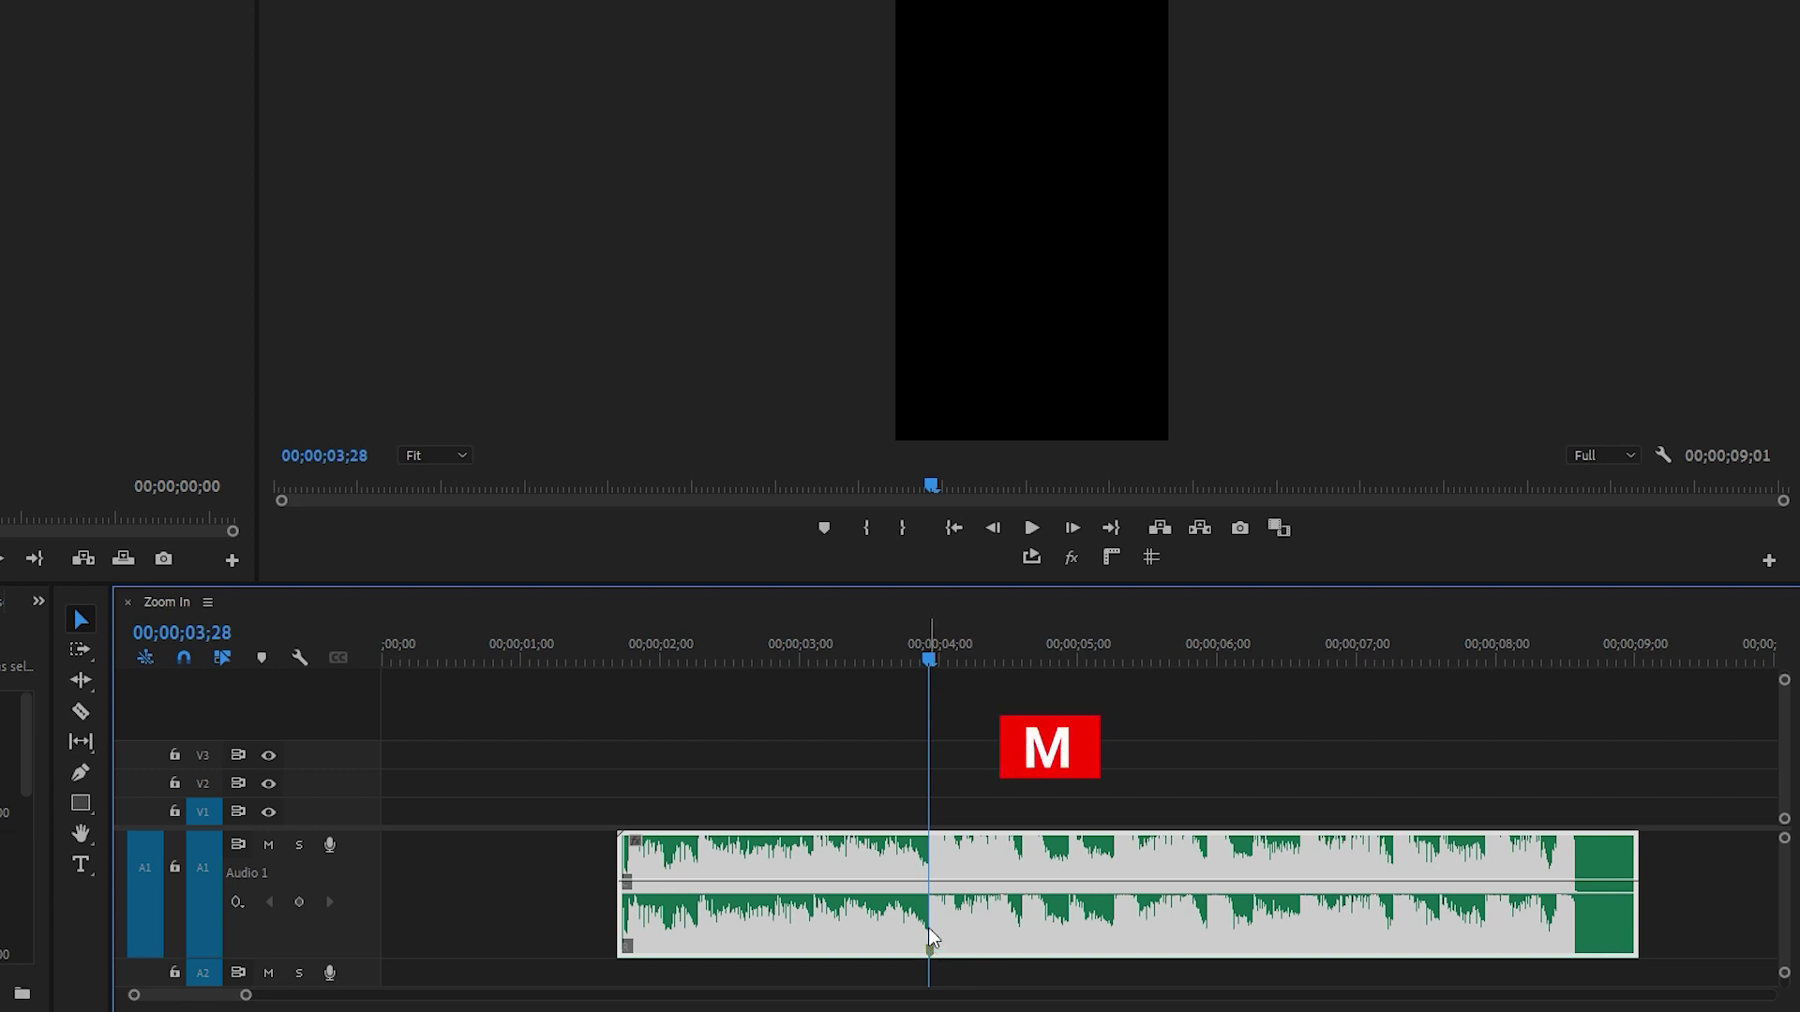
Add markers on the following beats through about 00;00;07;28
{"action": "key", "text": "space"}
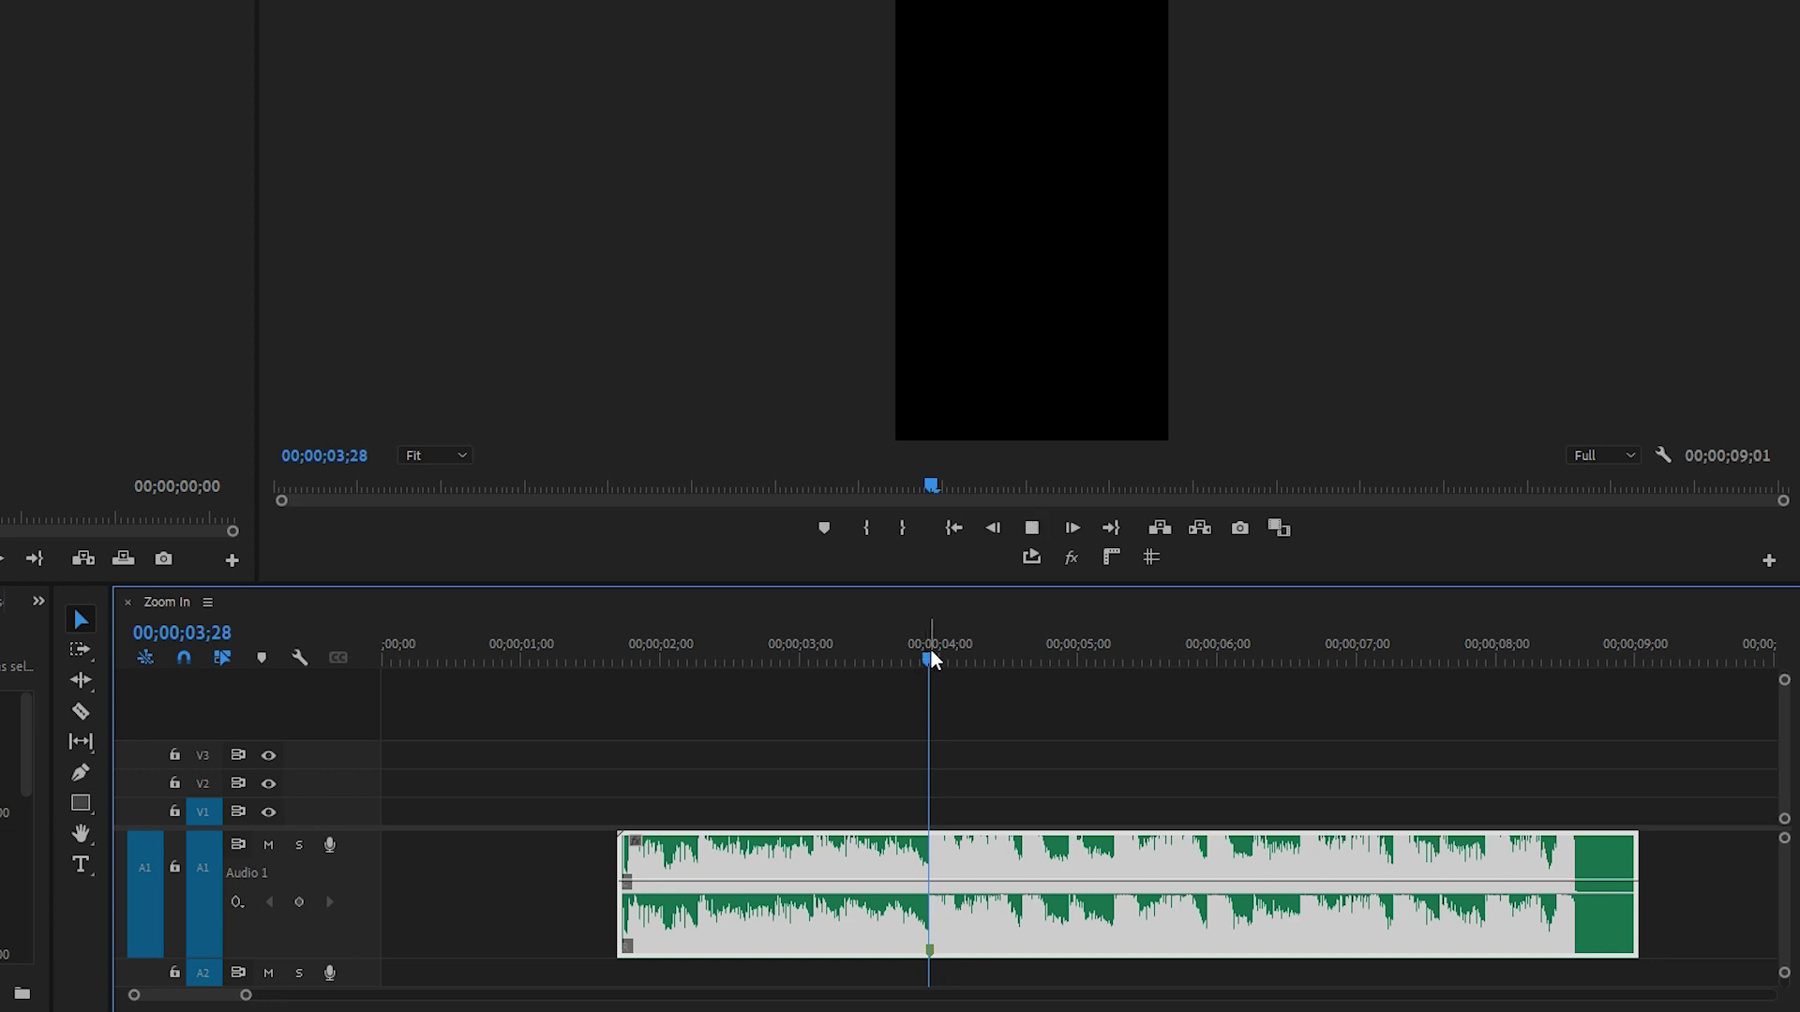
{"action": "key", "text": "space"}
{"action": "left_click", "coordinate": [1037, 659]}
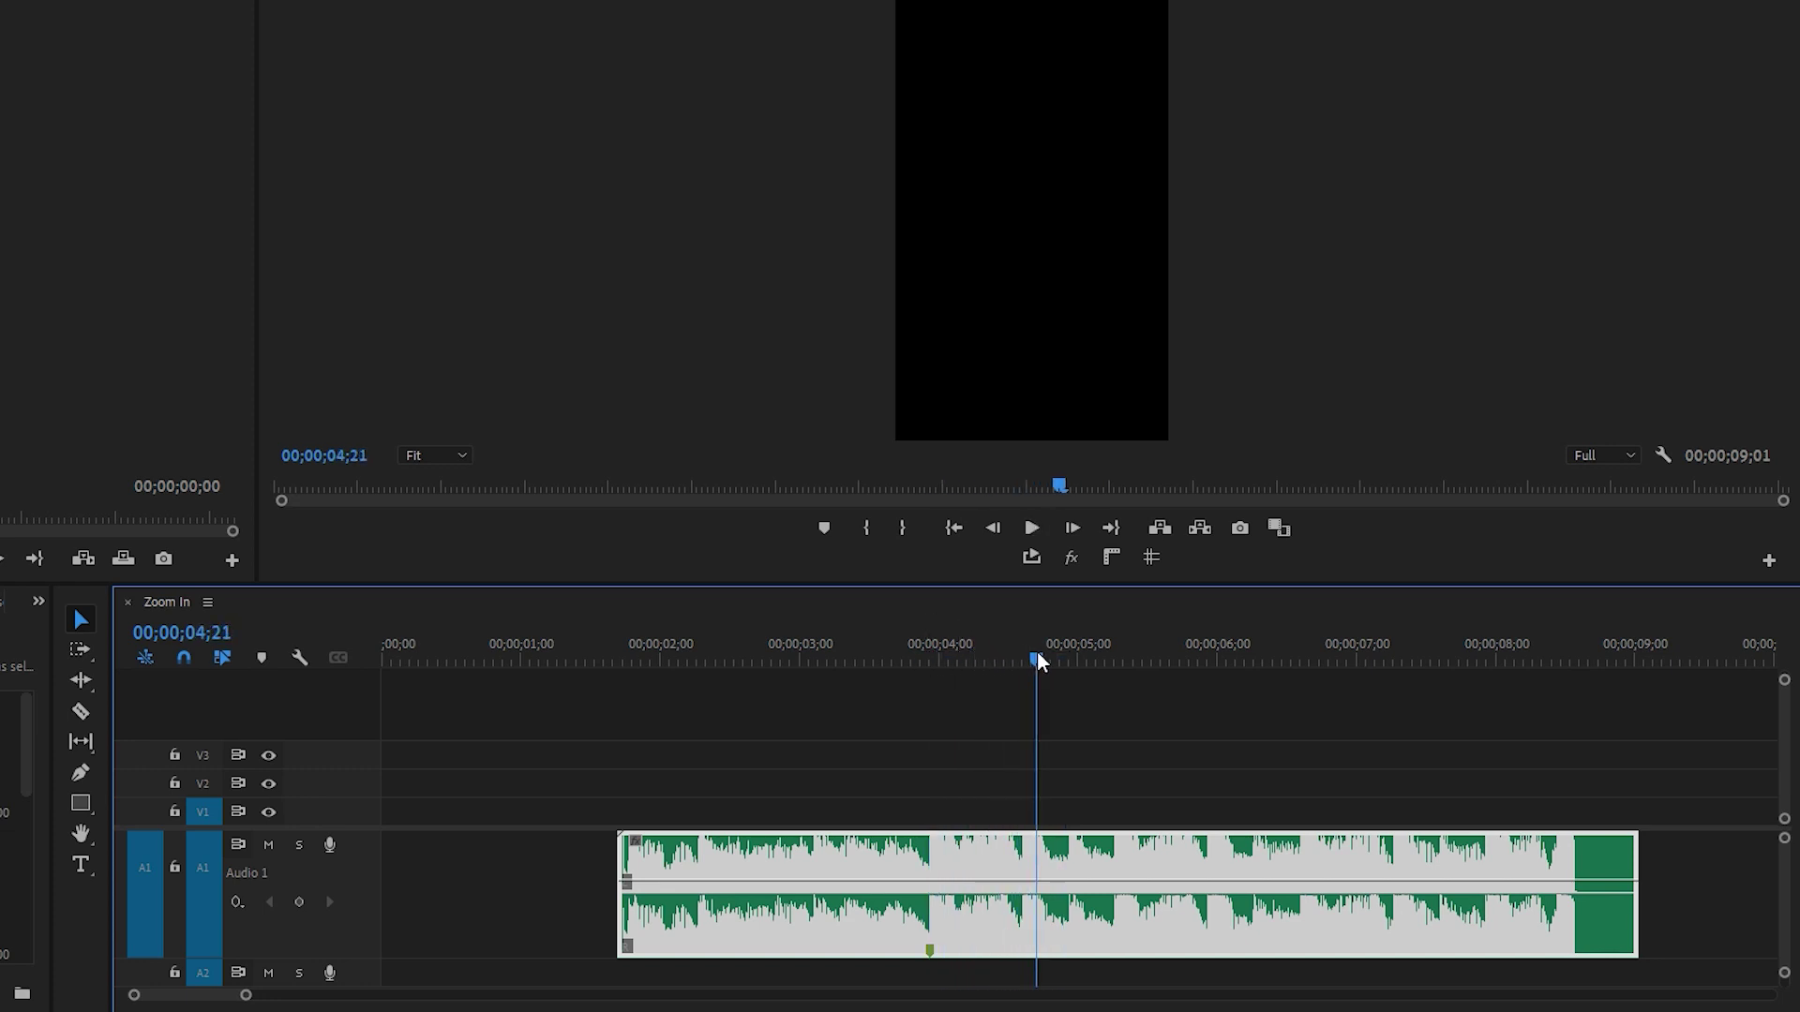
{"action": "mouse_move", "coordinate": [1037, 659]}
{"action": "left_mouse_down"}
{"action": "mouse_move", "coordinate": [1022, 659]}
{"action": "mouse_move", "coordinate": [1299, 664]}
{"action": "left_mouse_up"}
{"action": "key", "text": "m"}
{"action": "key", "text": "m"}
{"action": "key", "text": "m"}
{"action": "key", "text": "space"}
{"action": "left_click", "coordinate": [1397, 663]}
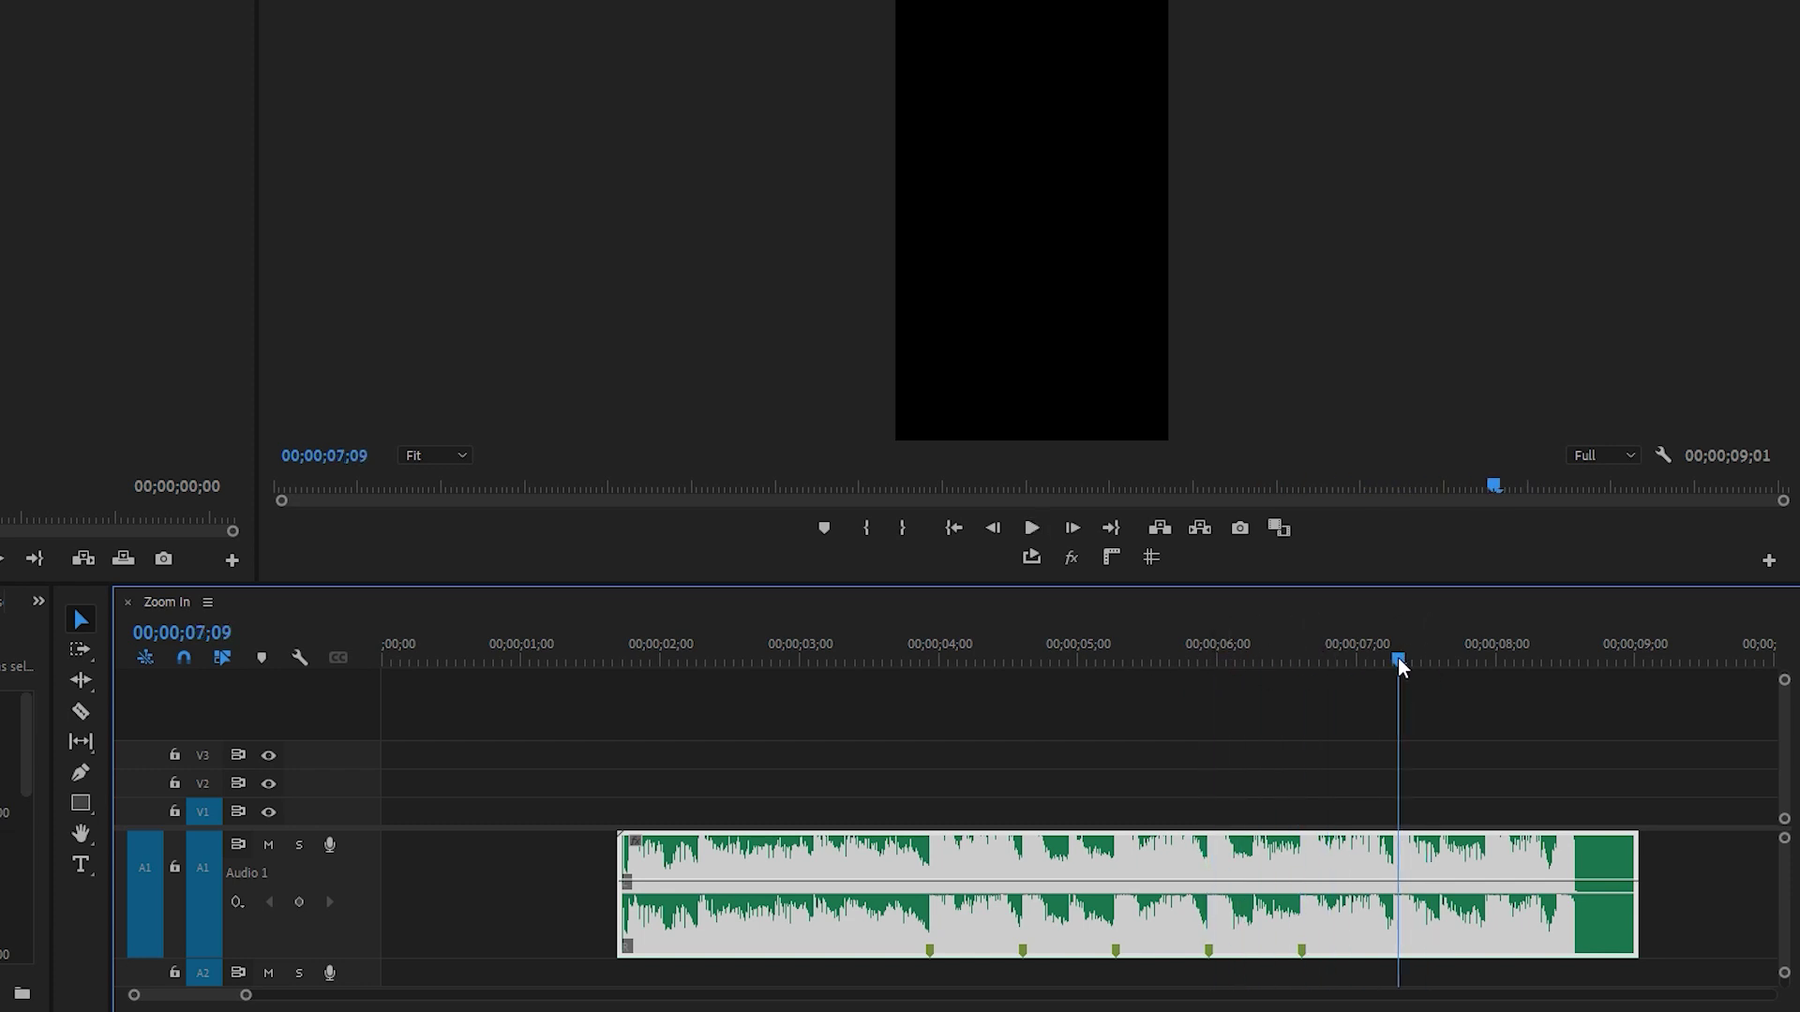
{"action": "key", "text": "m"}
{"action": "key", "text": "space"}
{"action": "left_click_drag", "start_coordinate": [1531, 663], "coordinate": [1490, 663]}
{"action": "key", "text": "m"}
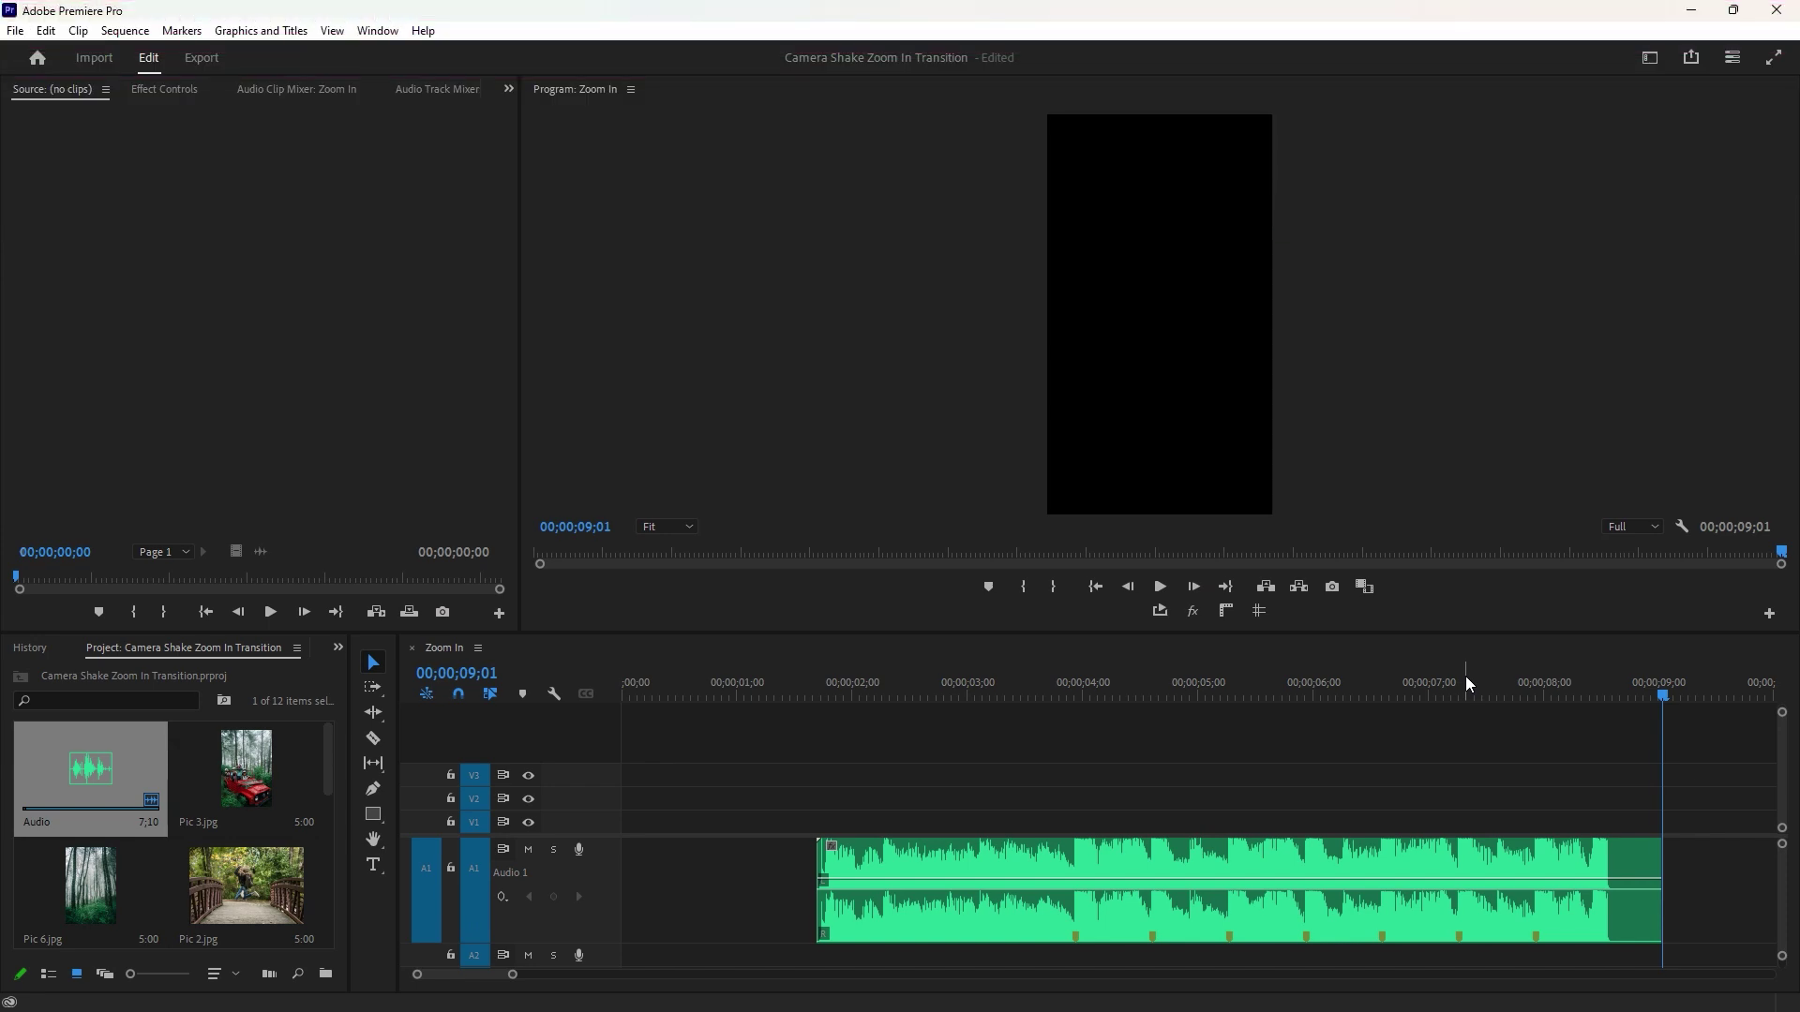
Place Pic 6.jpg on V1 at about 4 seconds, trimmed to end at the next marker
{"action": "left_click", "coordinate": [96, 883]}
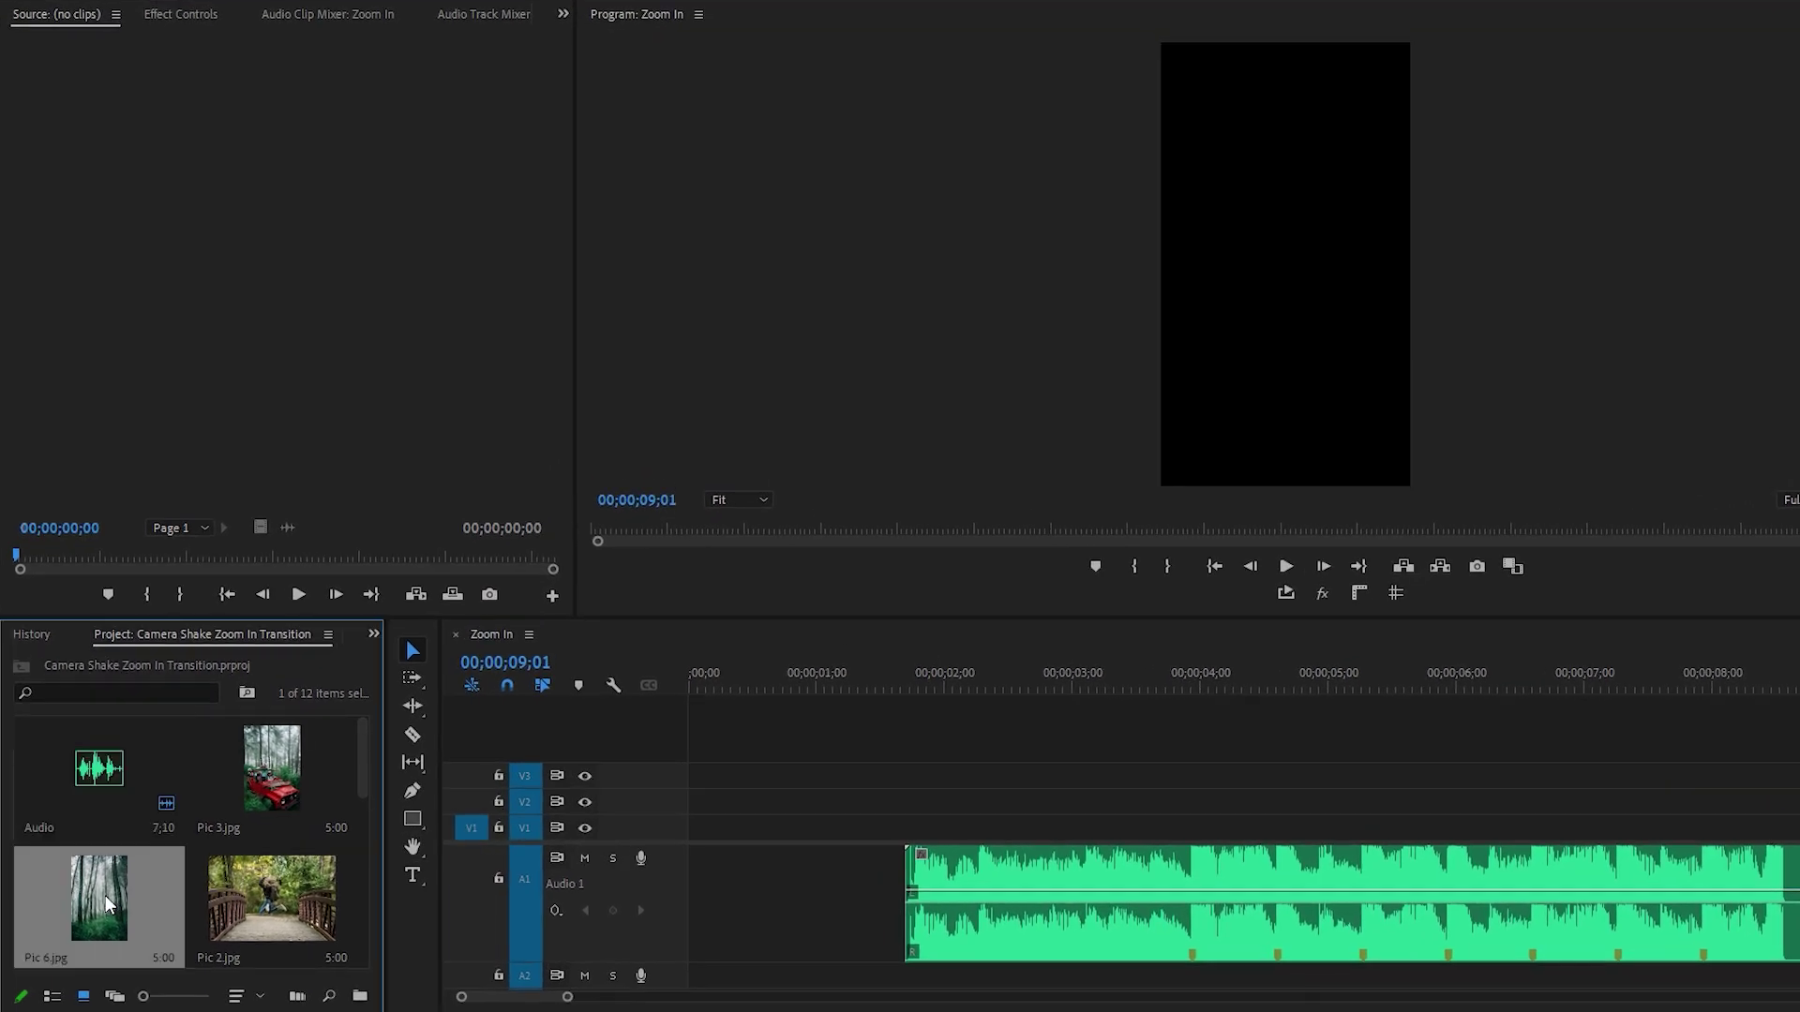
{"action": "left_click_drag", "start_coordinate": [105, 896], "coordinate": [1186, 837]}
{"action": "left_click_drag", "start_coordinate": [1034, 845], "coordinate": [1050, 832]}
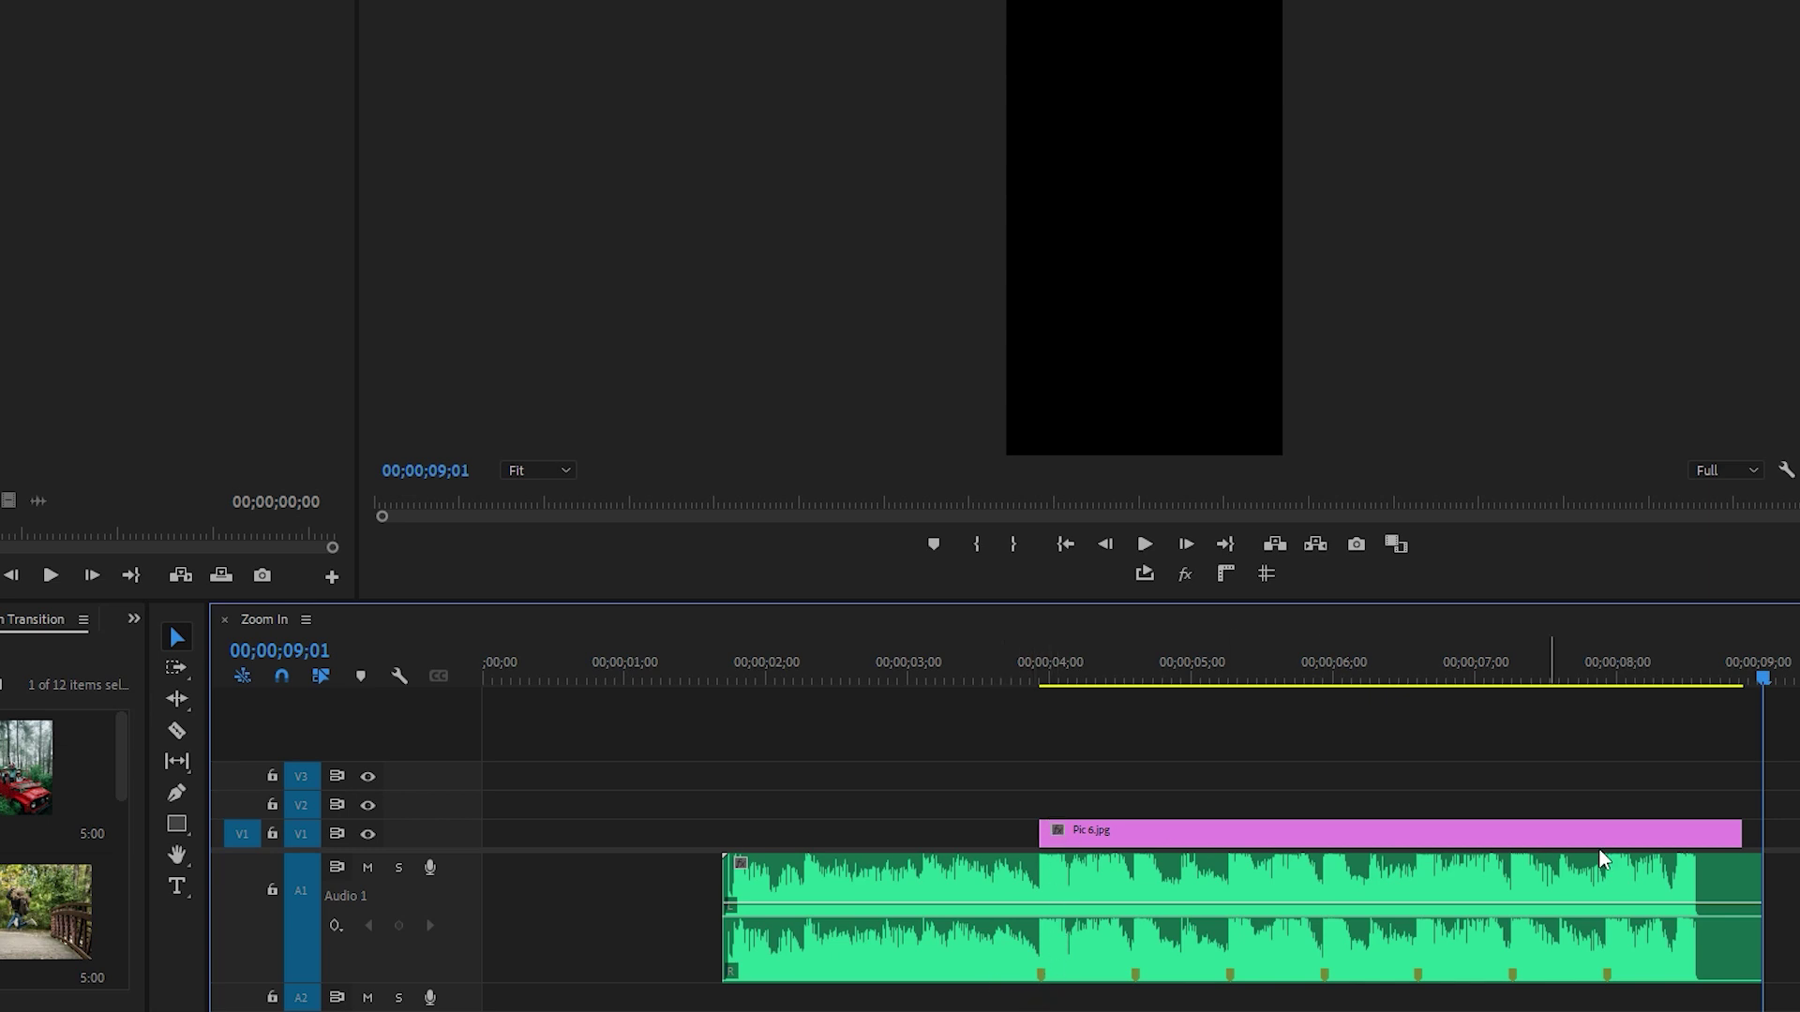
{"action": "left_click_drag", "start_coordinate": [1735, 830], "coordinate": [1132, 822]}
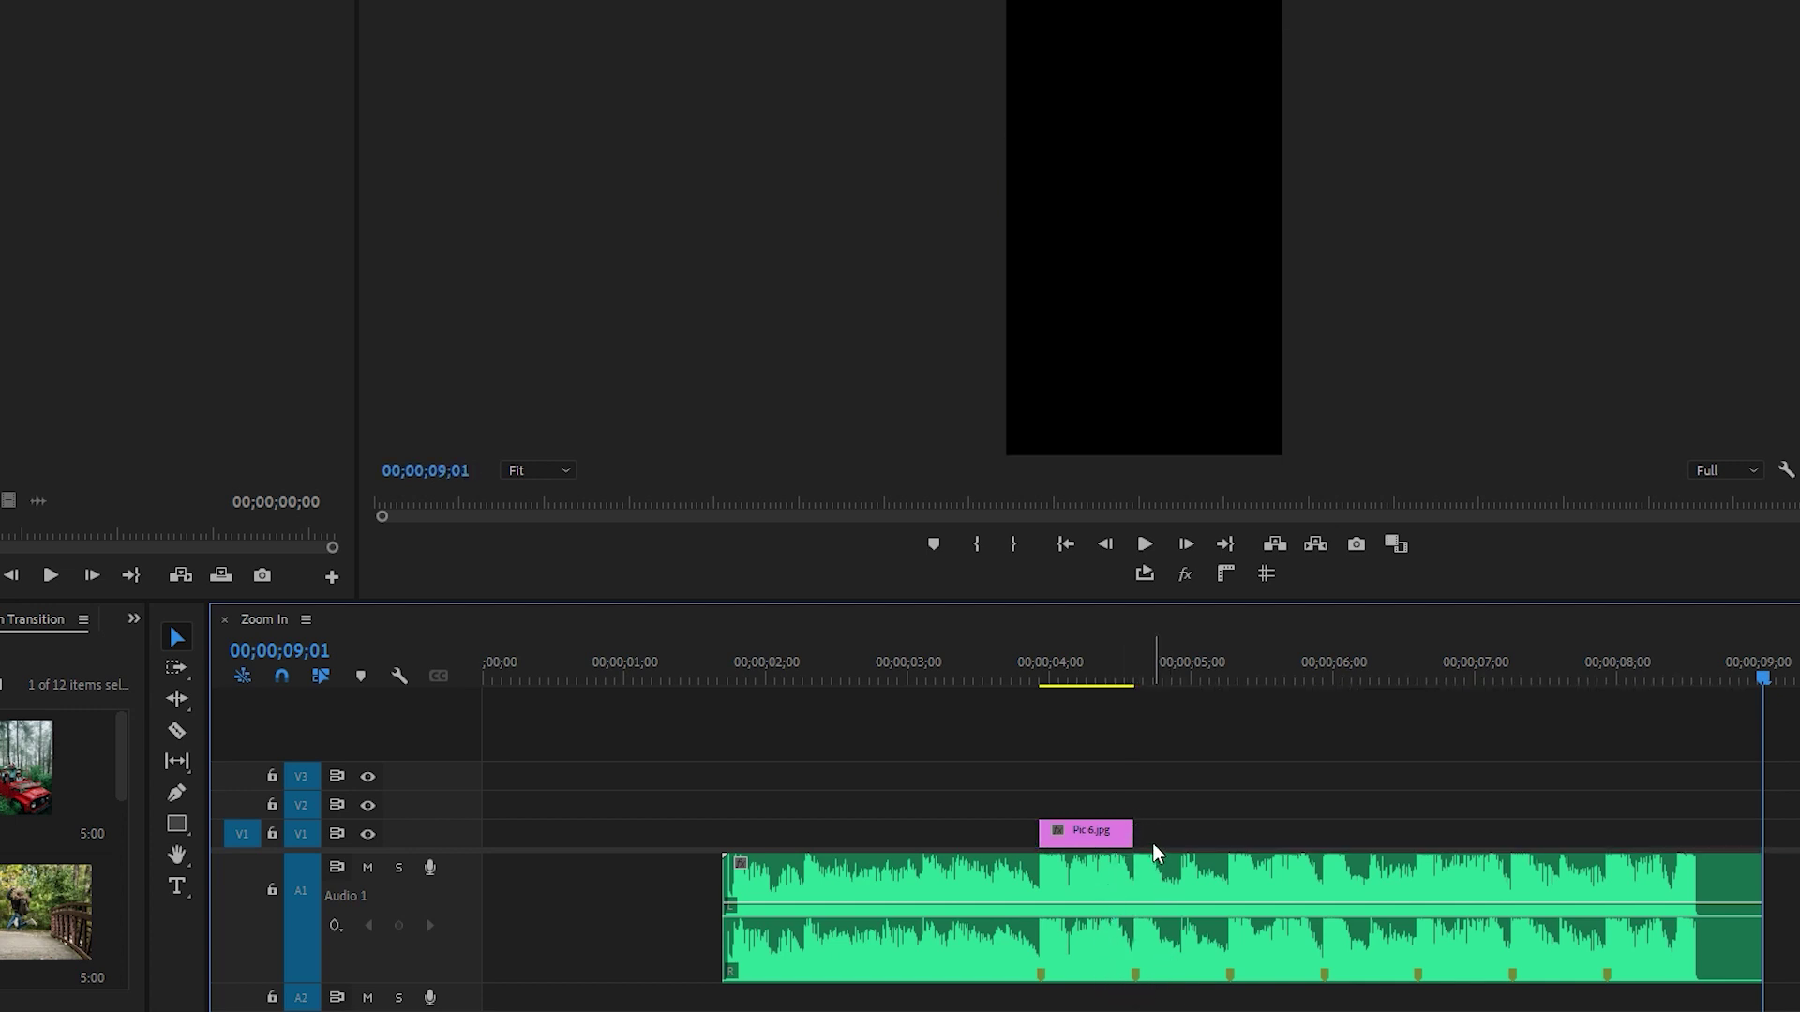
Scale the forest image to 32.1 to fill the vertical frame, nudging its horizontal position
{"action": "left_click_drag", "start_coordinate": [1071, 662], "coordinate": [1085, 662]}
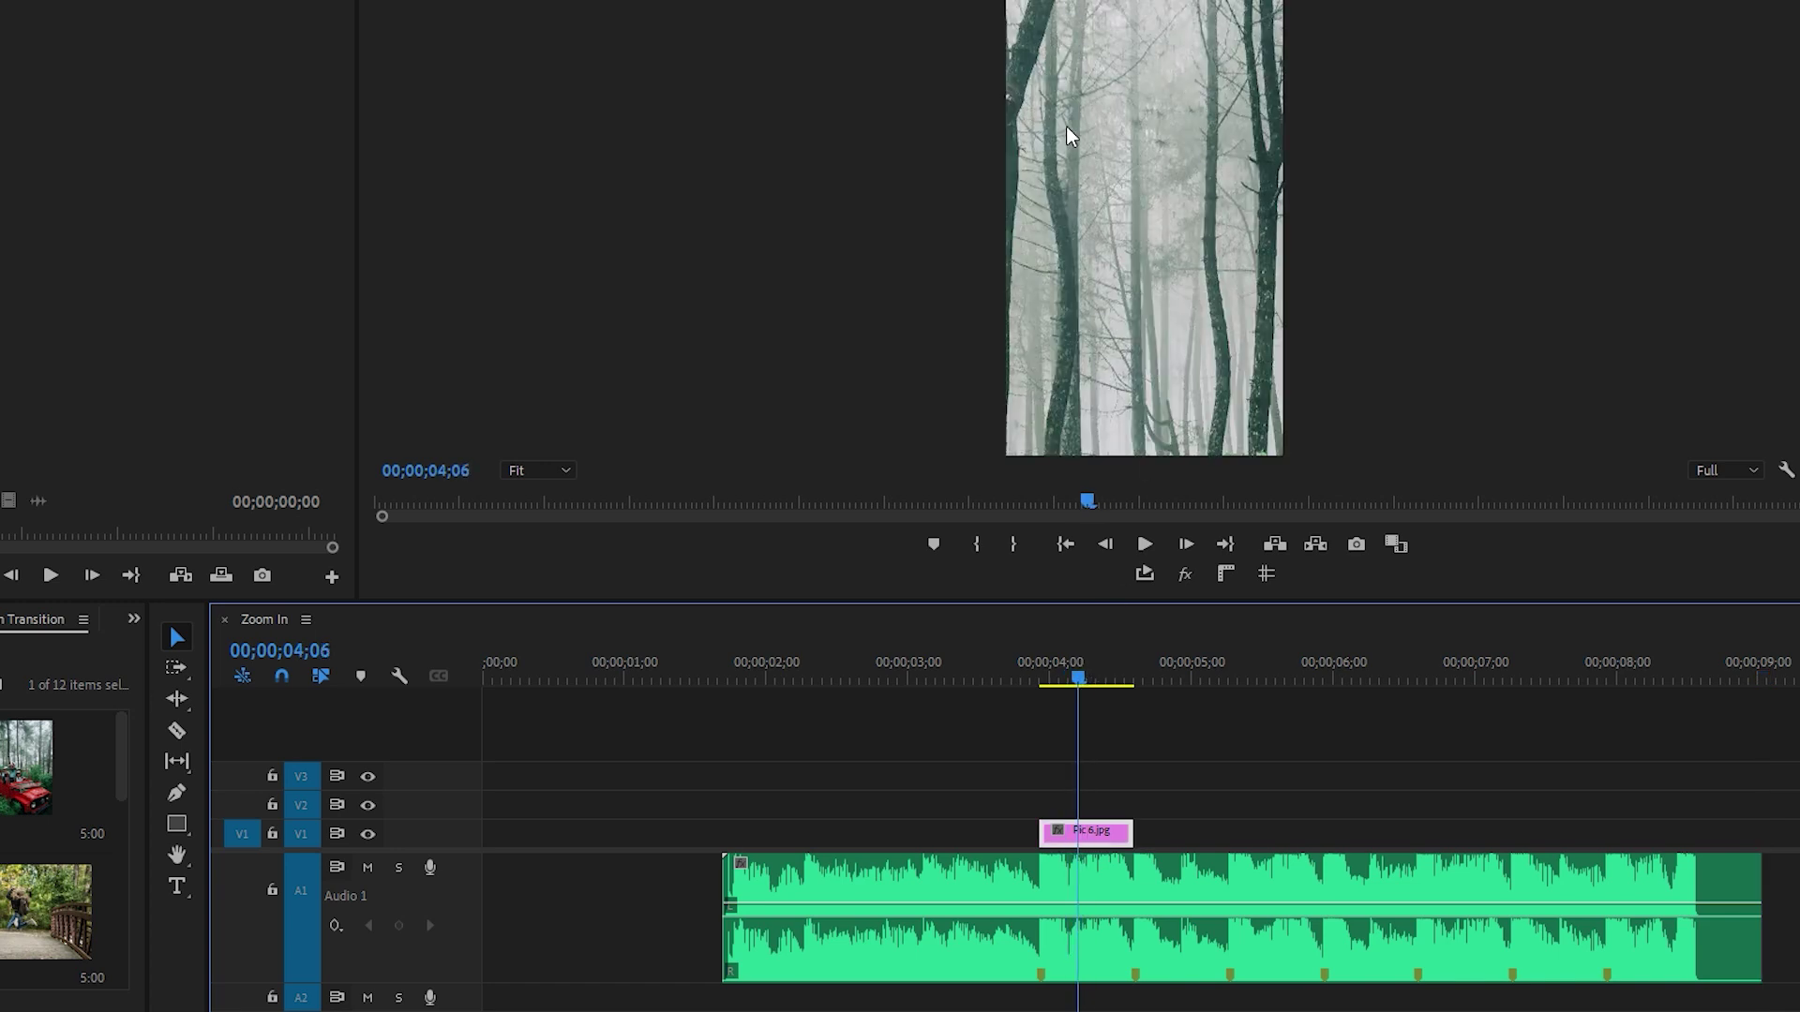
{"action": "left_click", "coordinate": [1113, 157]}
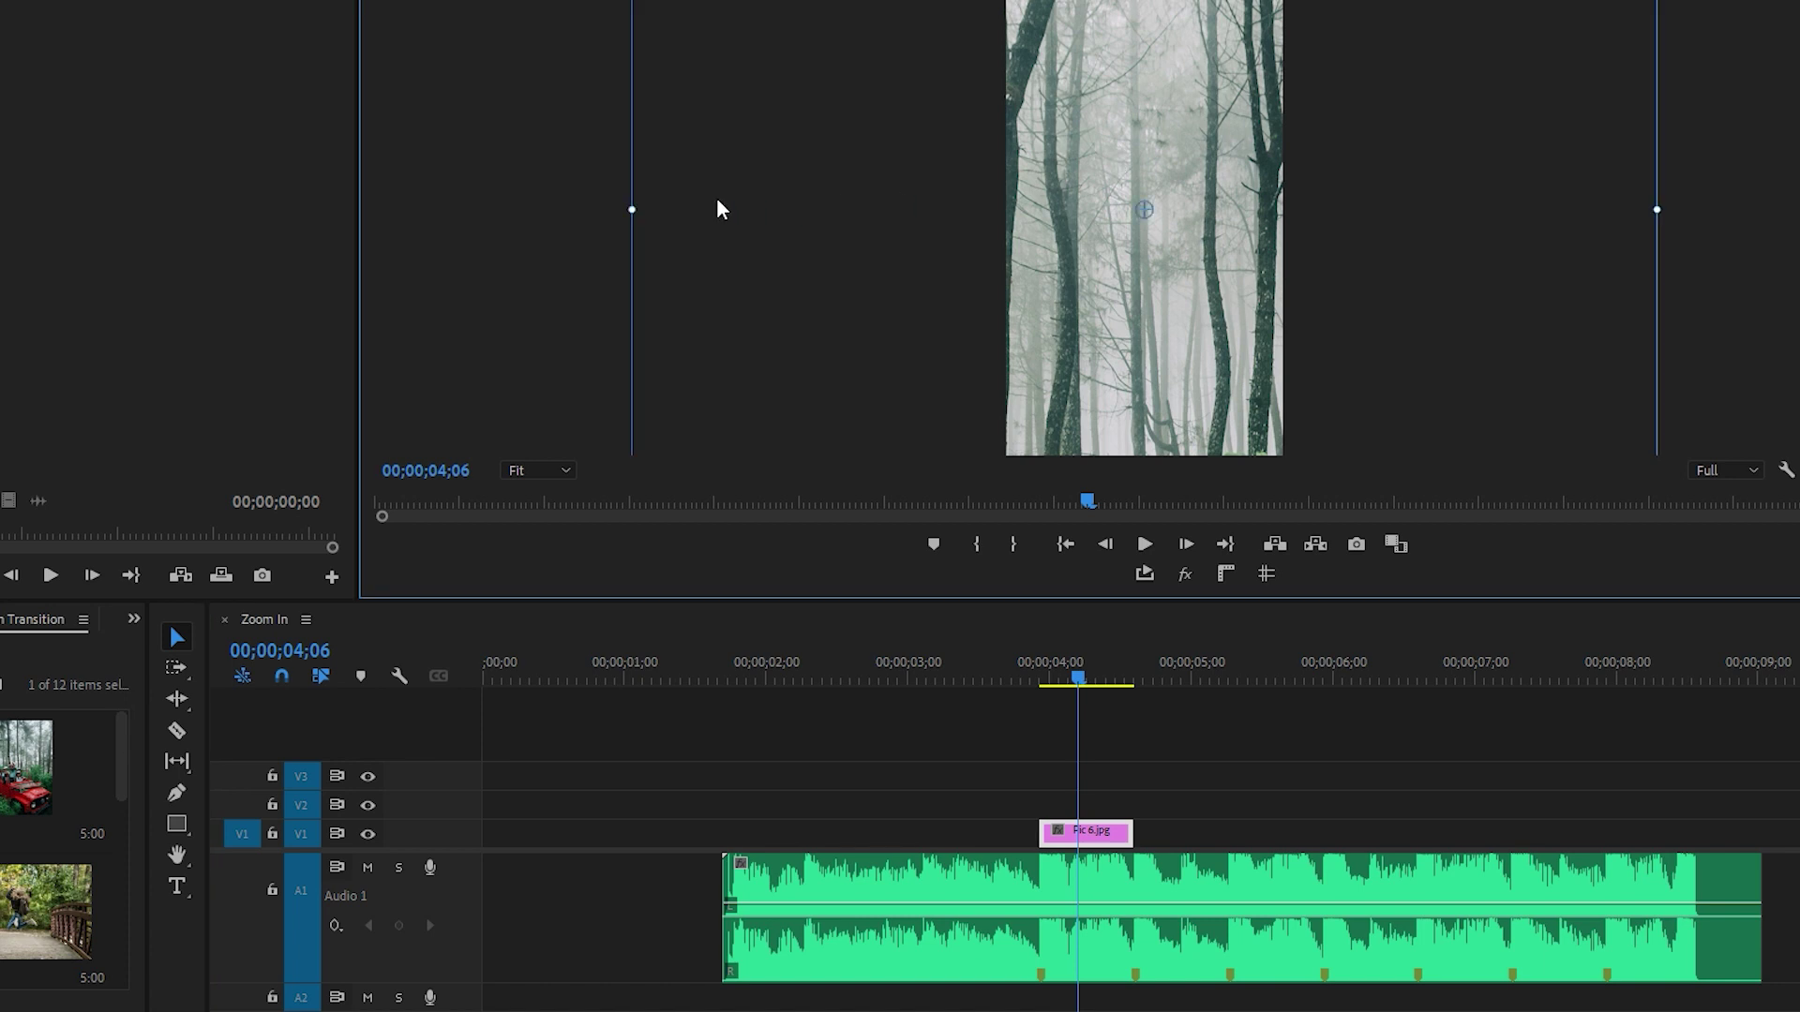
{"action": "left_click_drag", "start_coordinate": [632, 207], "coordinate": [996, 258]}
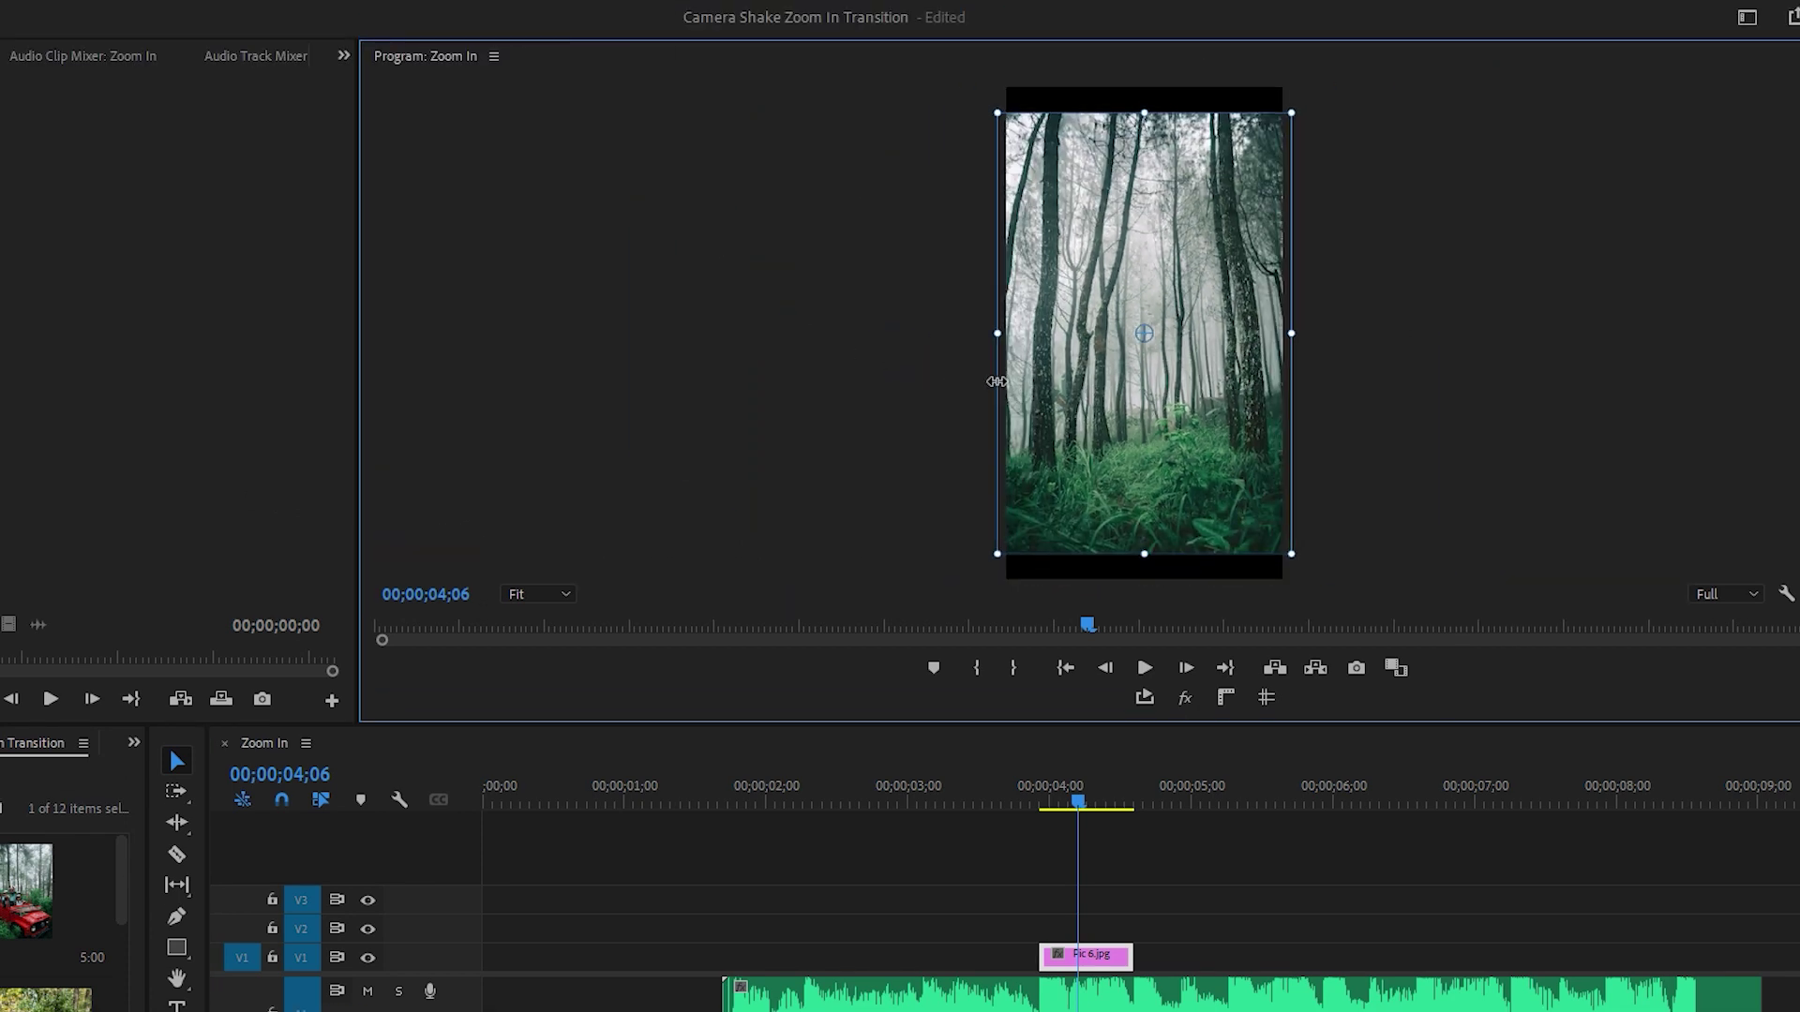
{"action": "left_click_drag", "start_coordinate": [997, 381], "coordinate": [979, 386]}
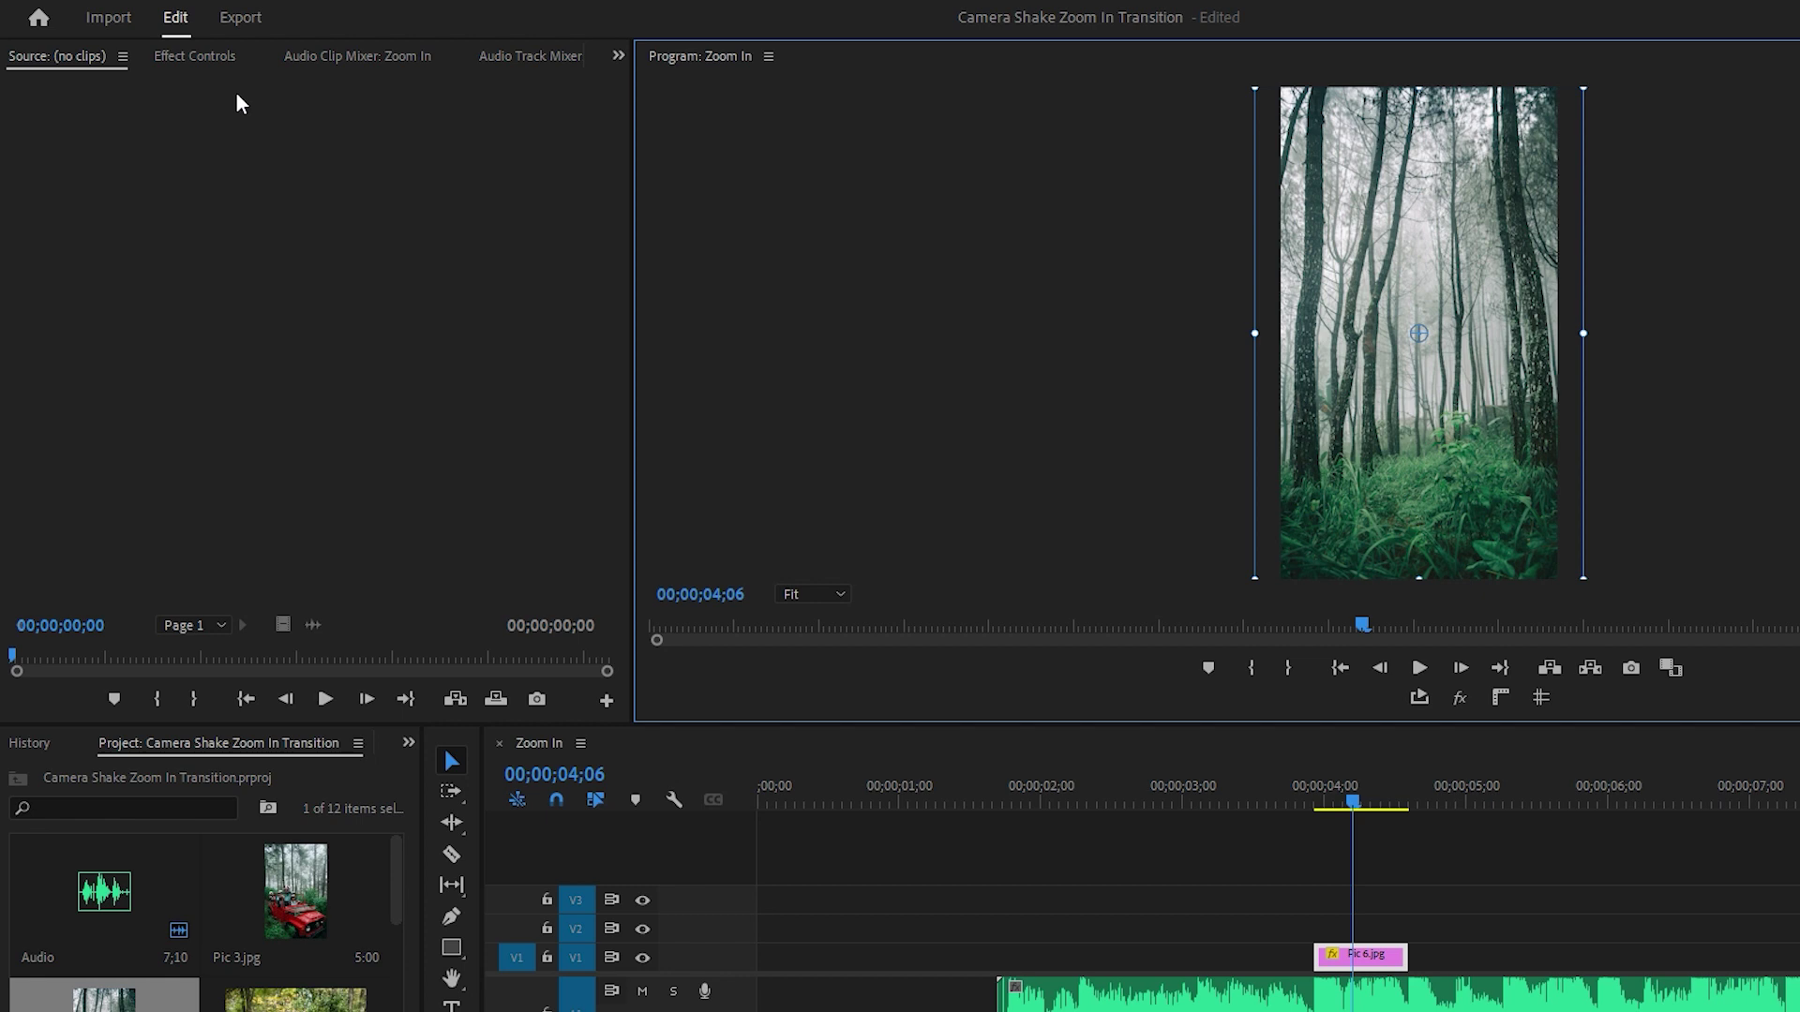
{"action": "left_click", "coordinate": [205, 59]}
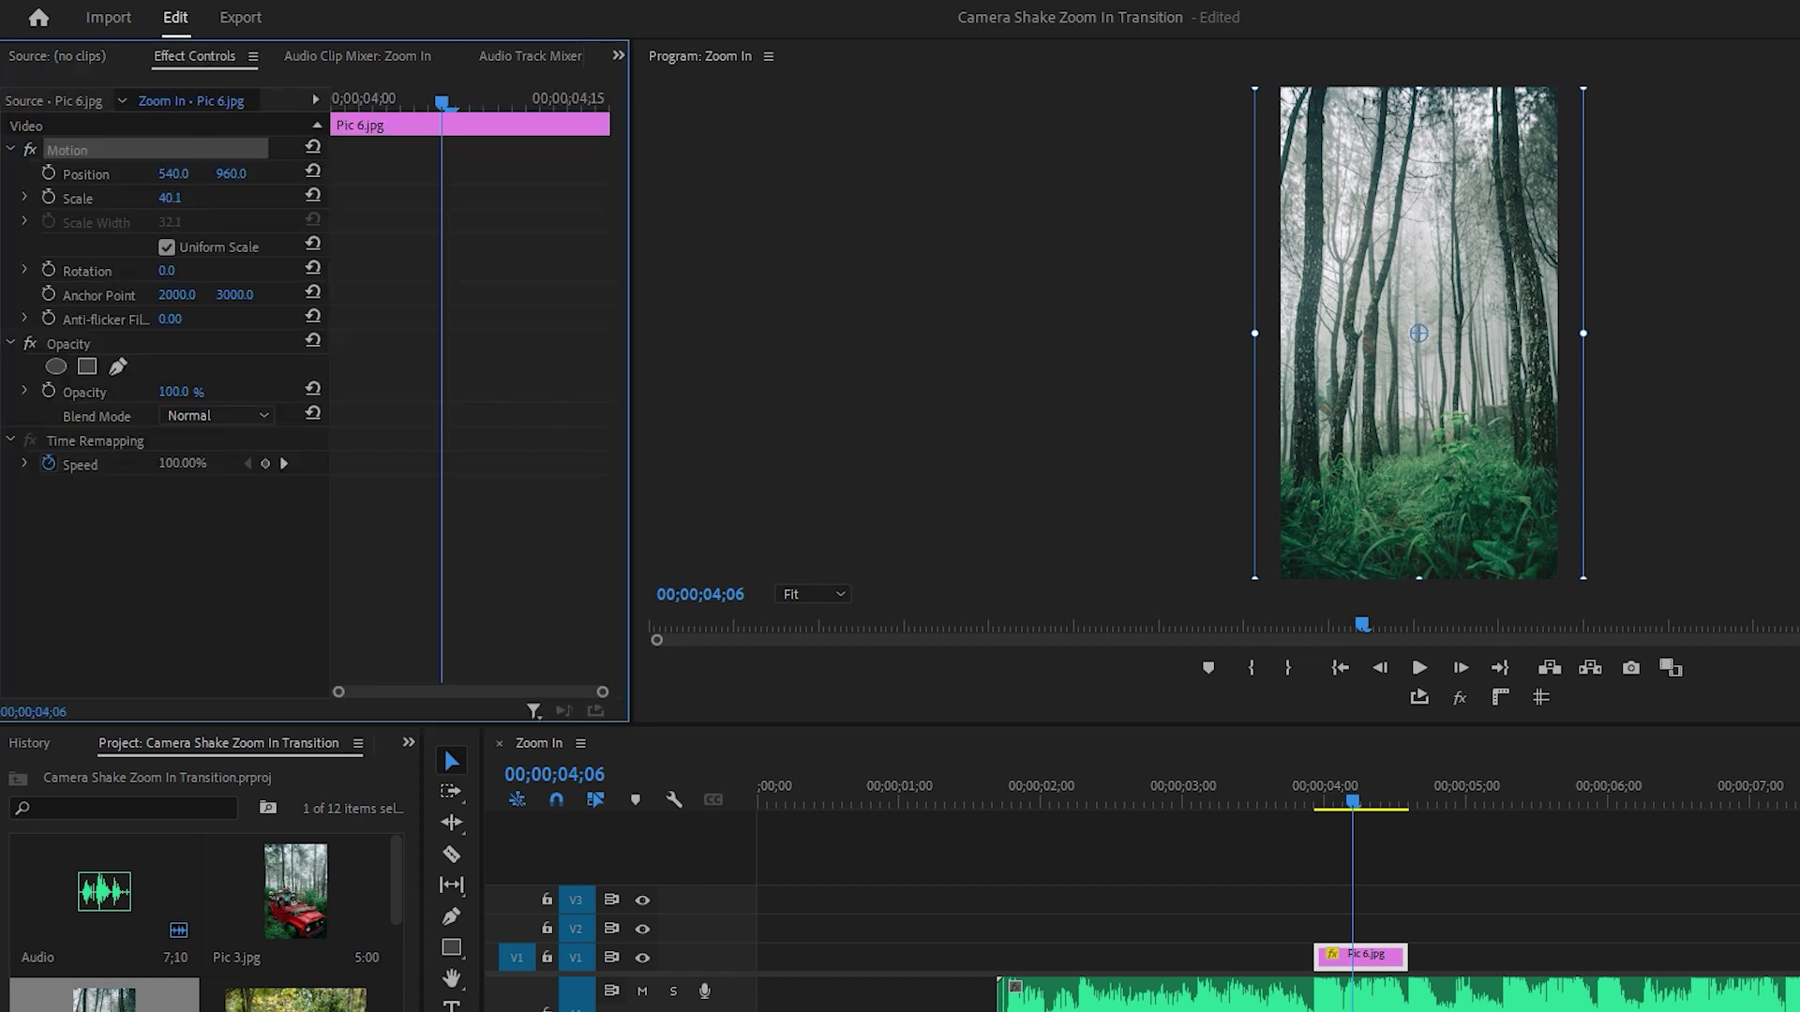
{"action": "key", "text": "ctrl+z"}
{"action": "left_click_drag", "start_coordinate": [174, 181], "coordinate": [171, 181]}
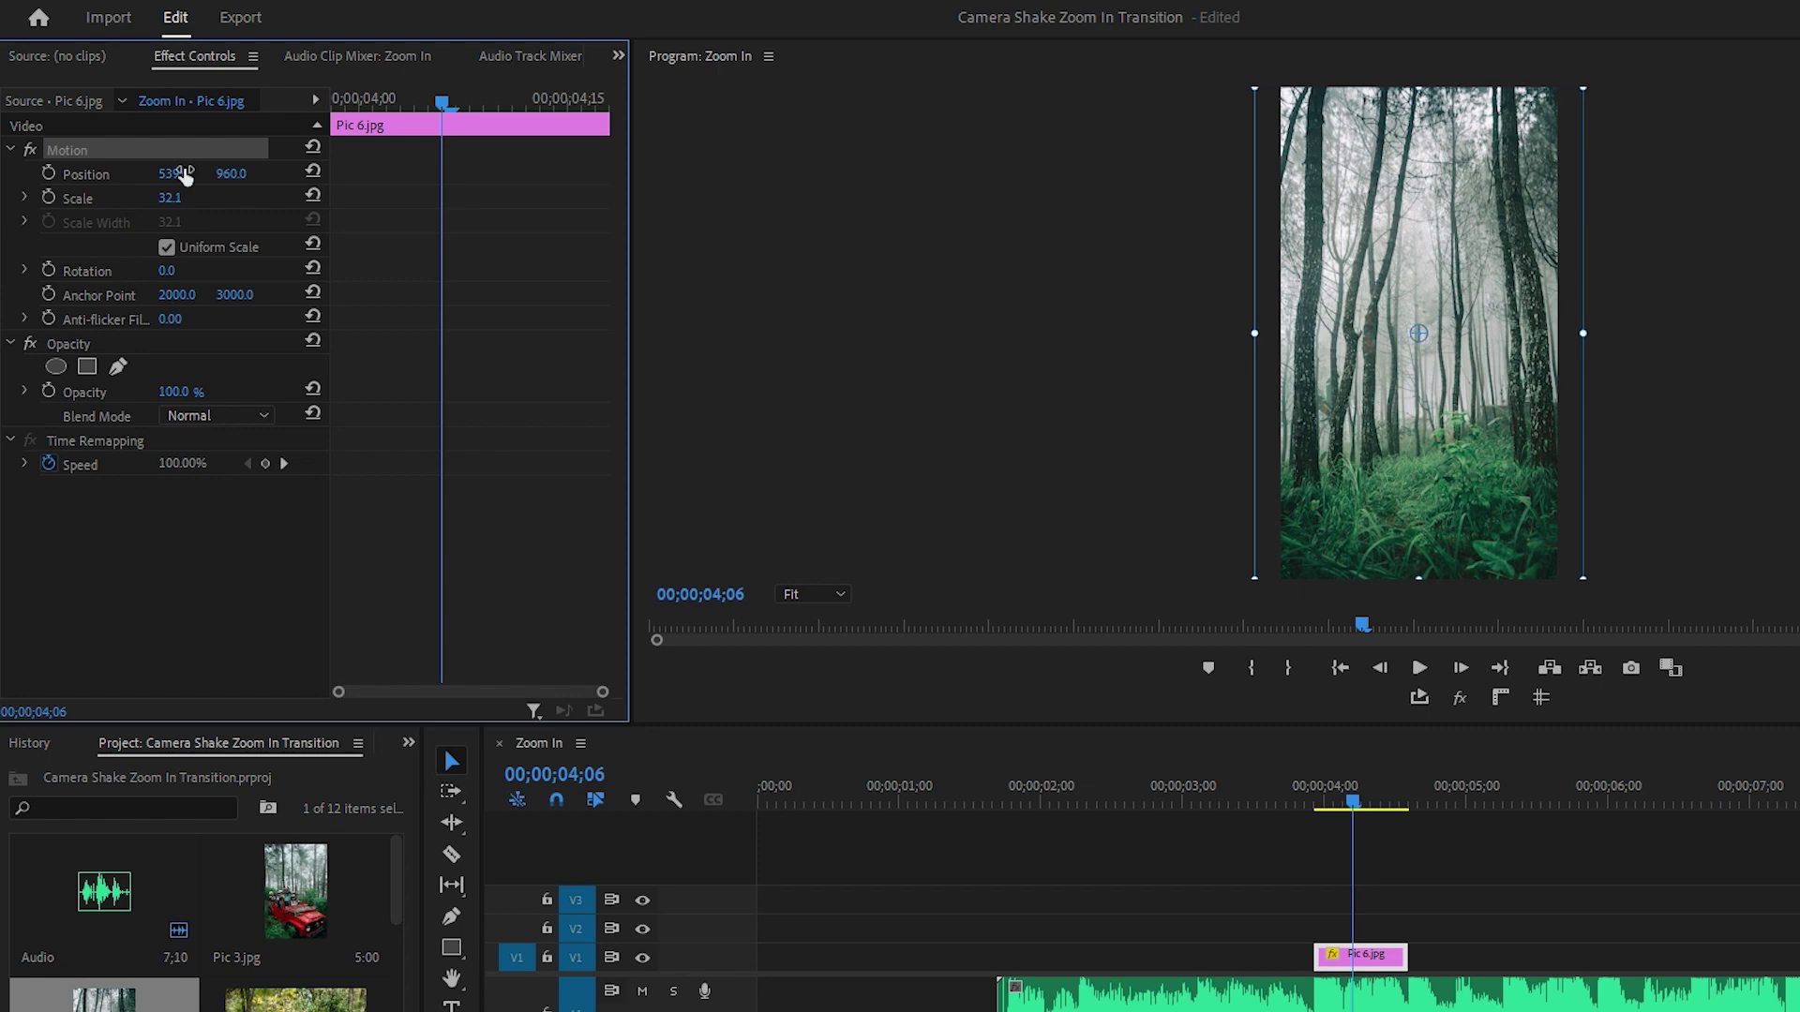
Nest the Pic 6.jpg clip, keeping the default name Nested Sequence 03
{"action": "right_click", "coordinate": [1358, 956]}
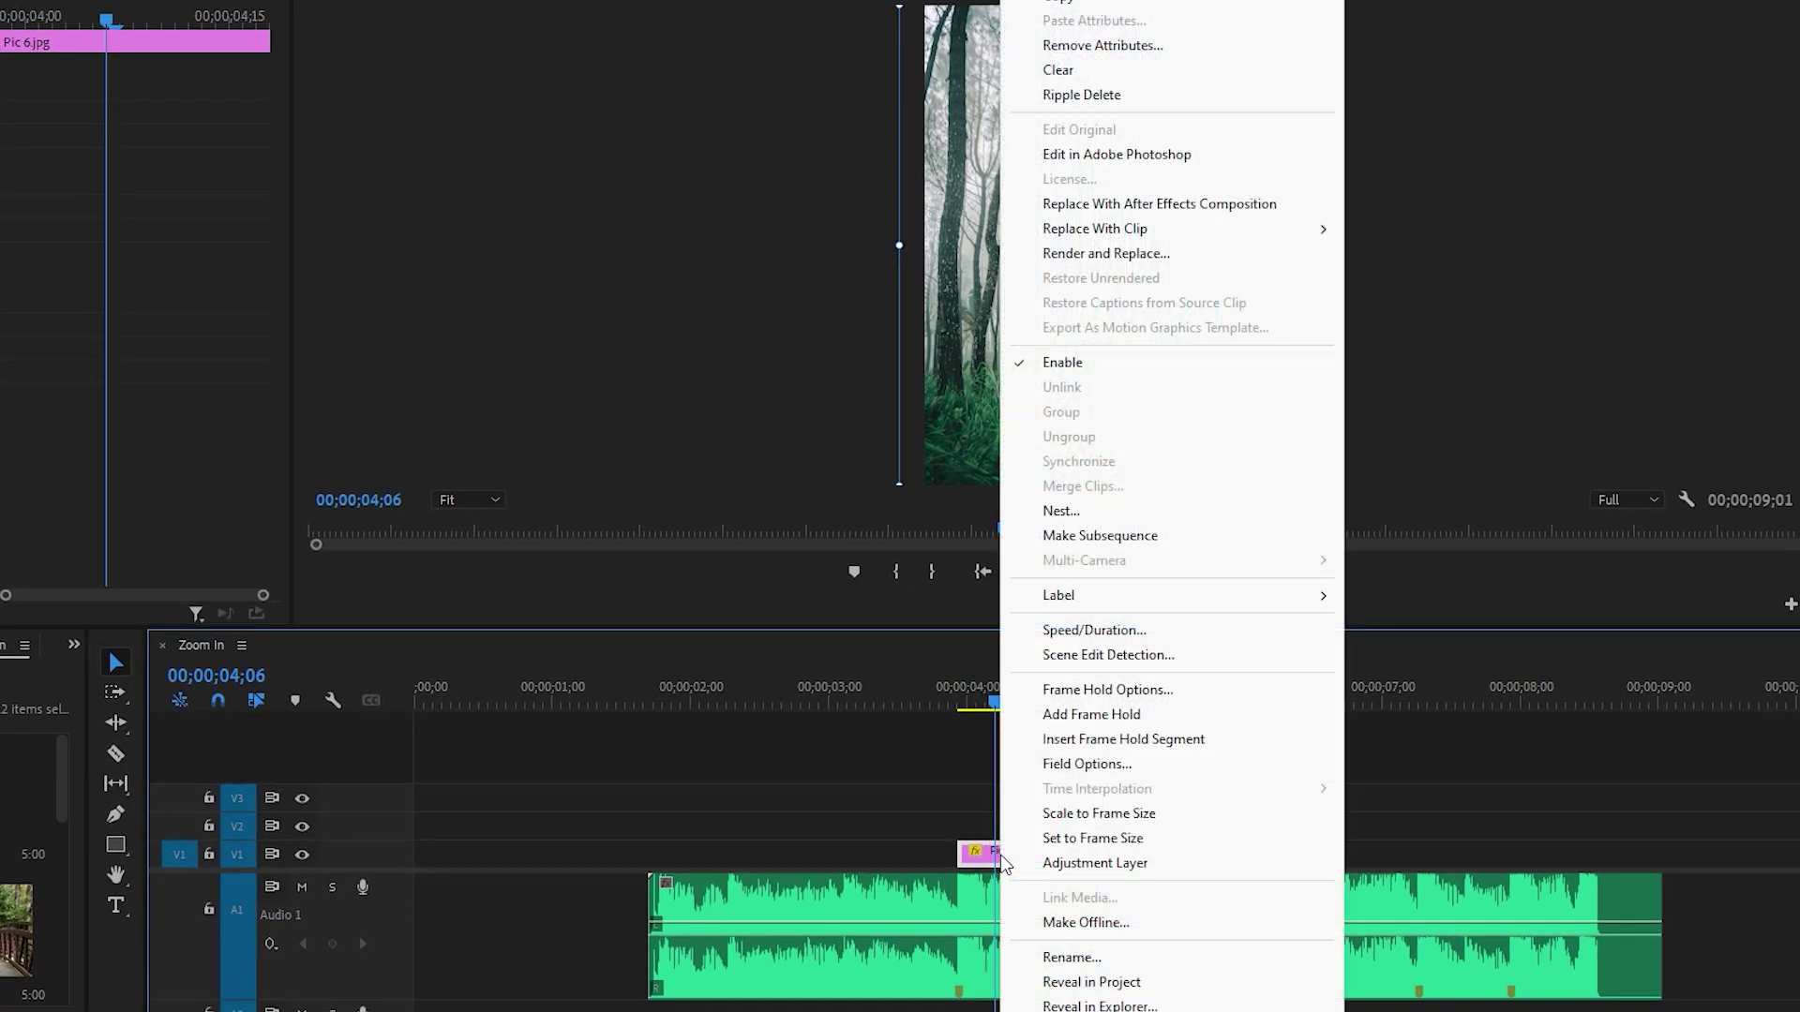
{"action": "left_click", "coordinate": [1028, 510]}
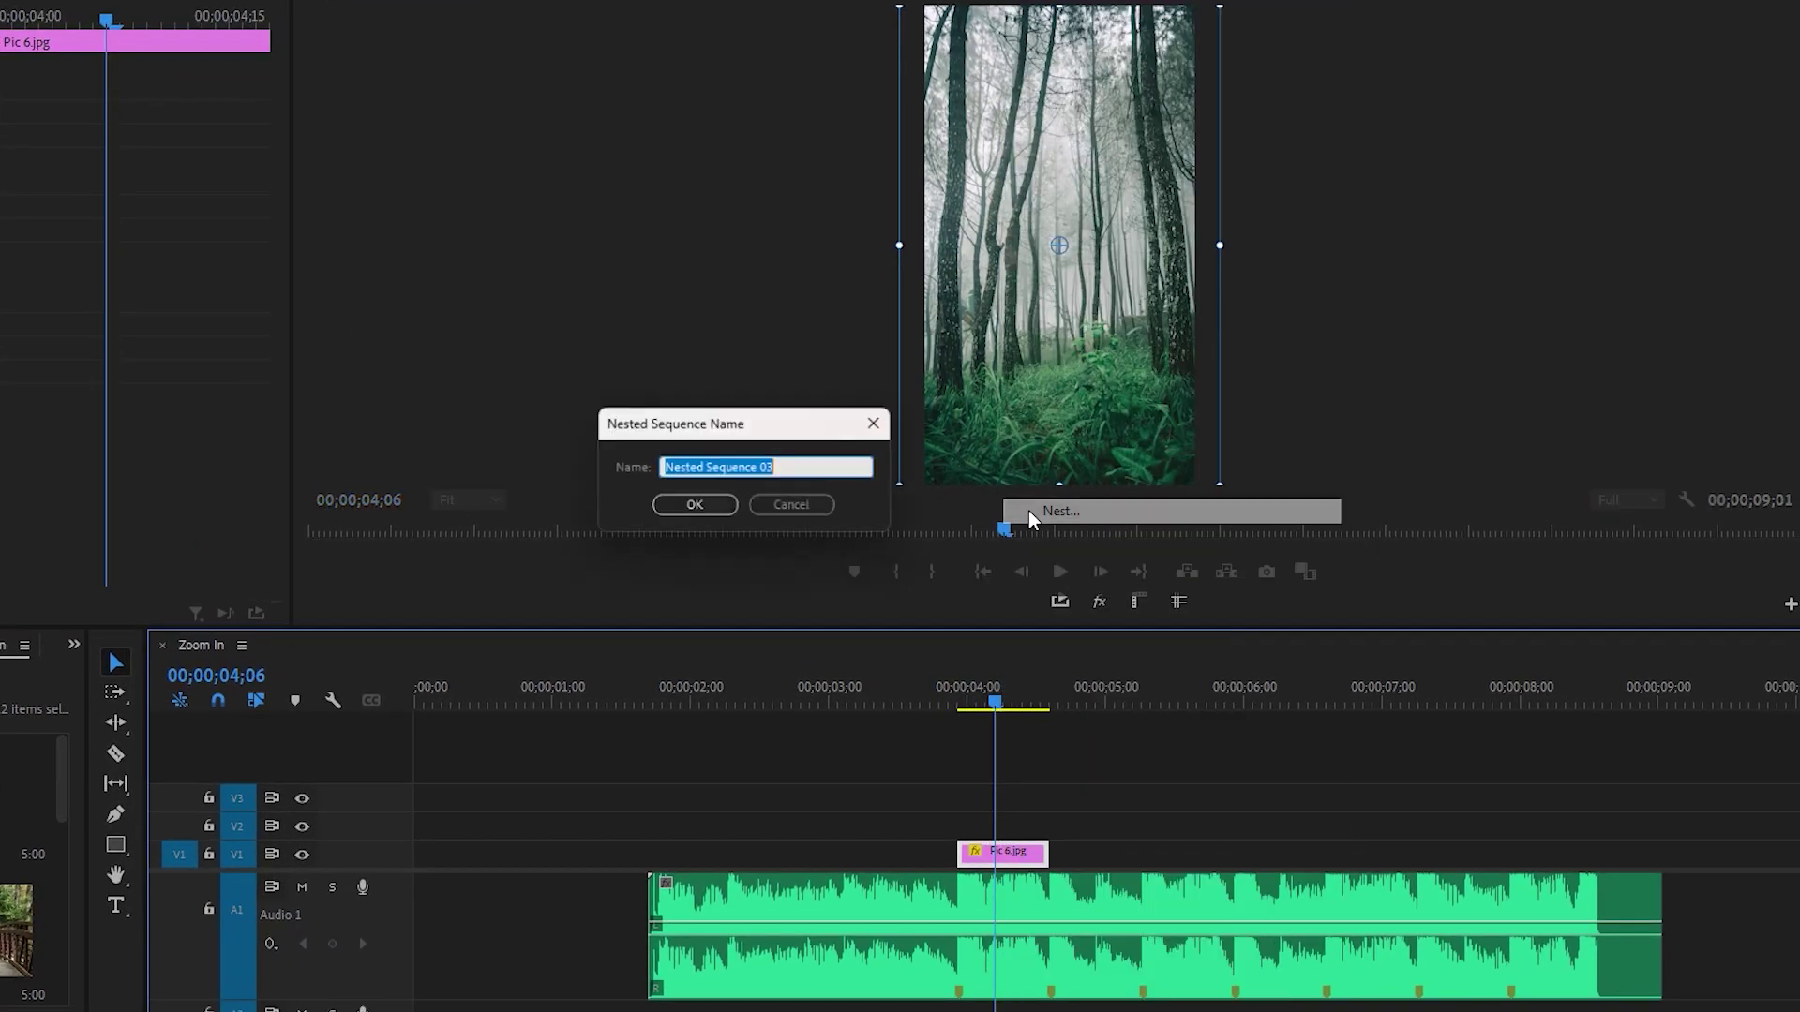
{"action": "left_click", "coordinate": [697, 506]}
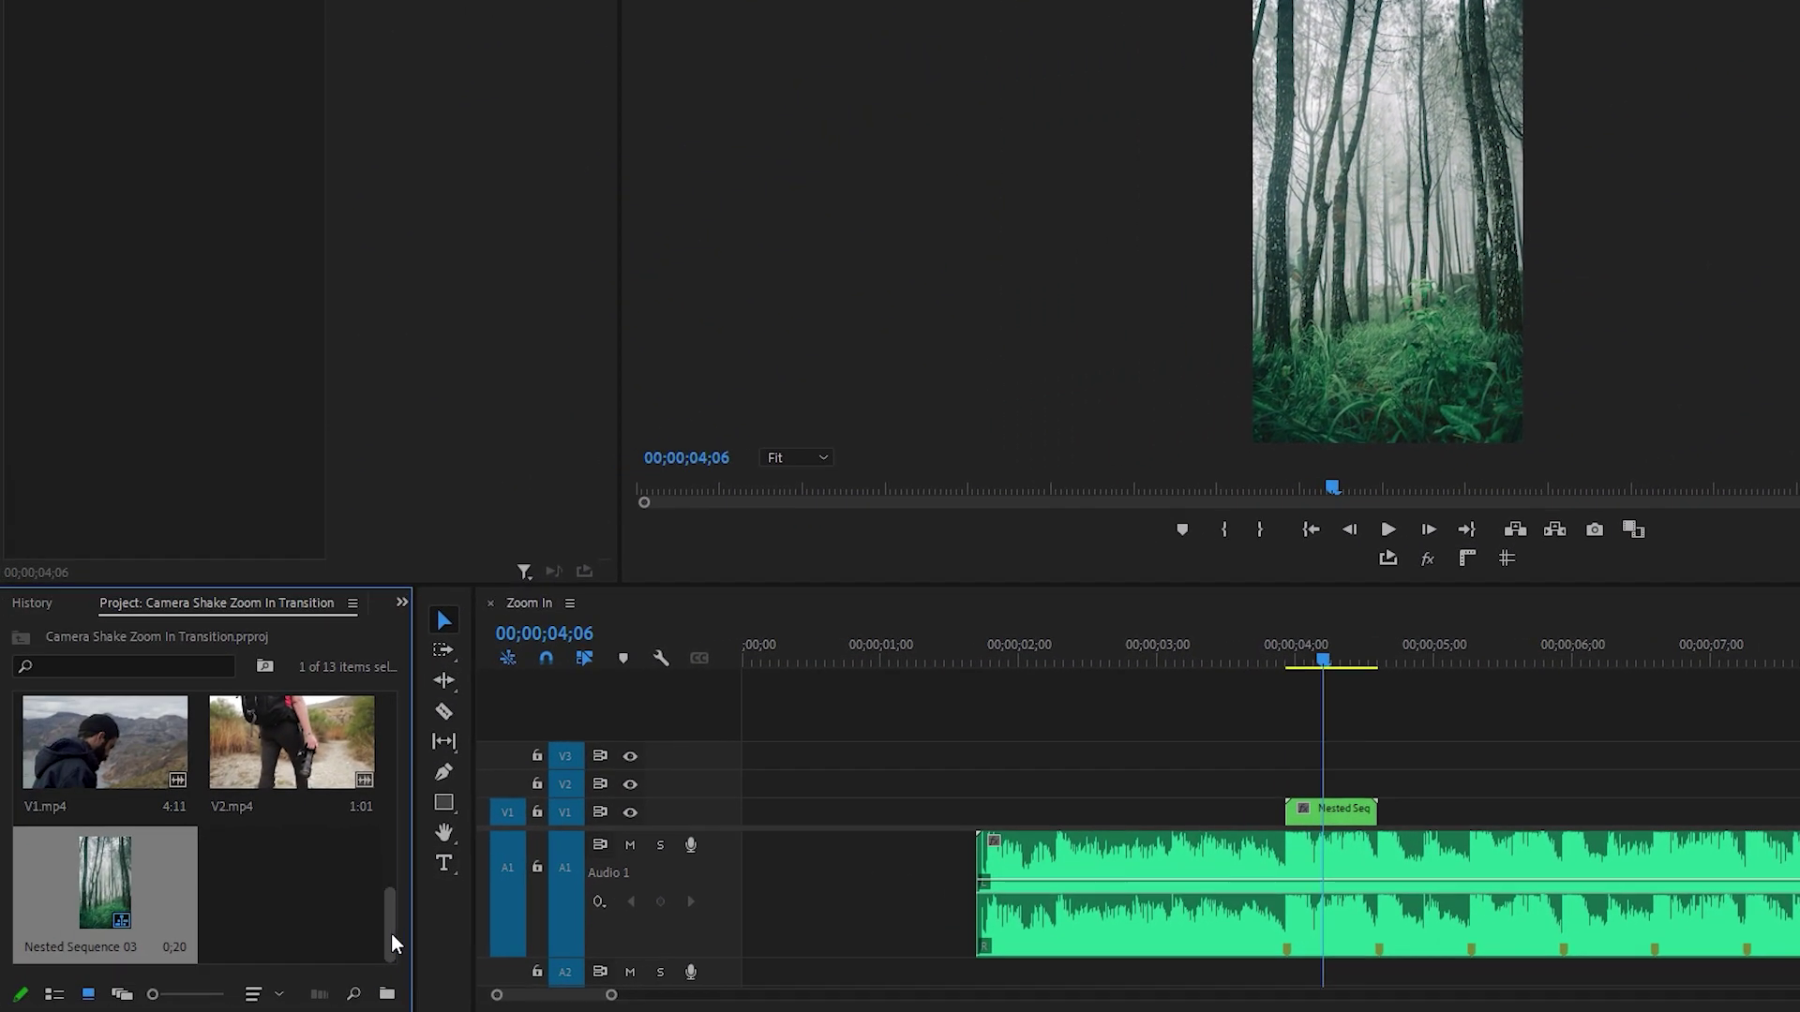
Add Pic 2.jpg after the nested sequence, cutting it at the next beat and deleting the leftover
{"action": "left_click_drag", "start_coordinate": [391, 934], "coordinate": [402, 717]}
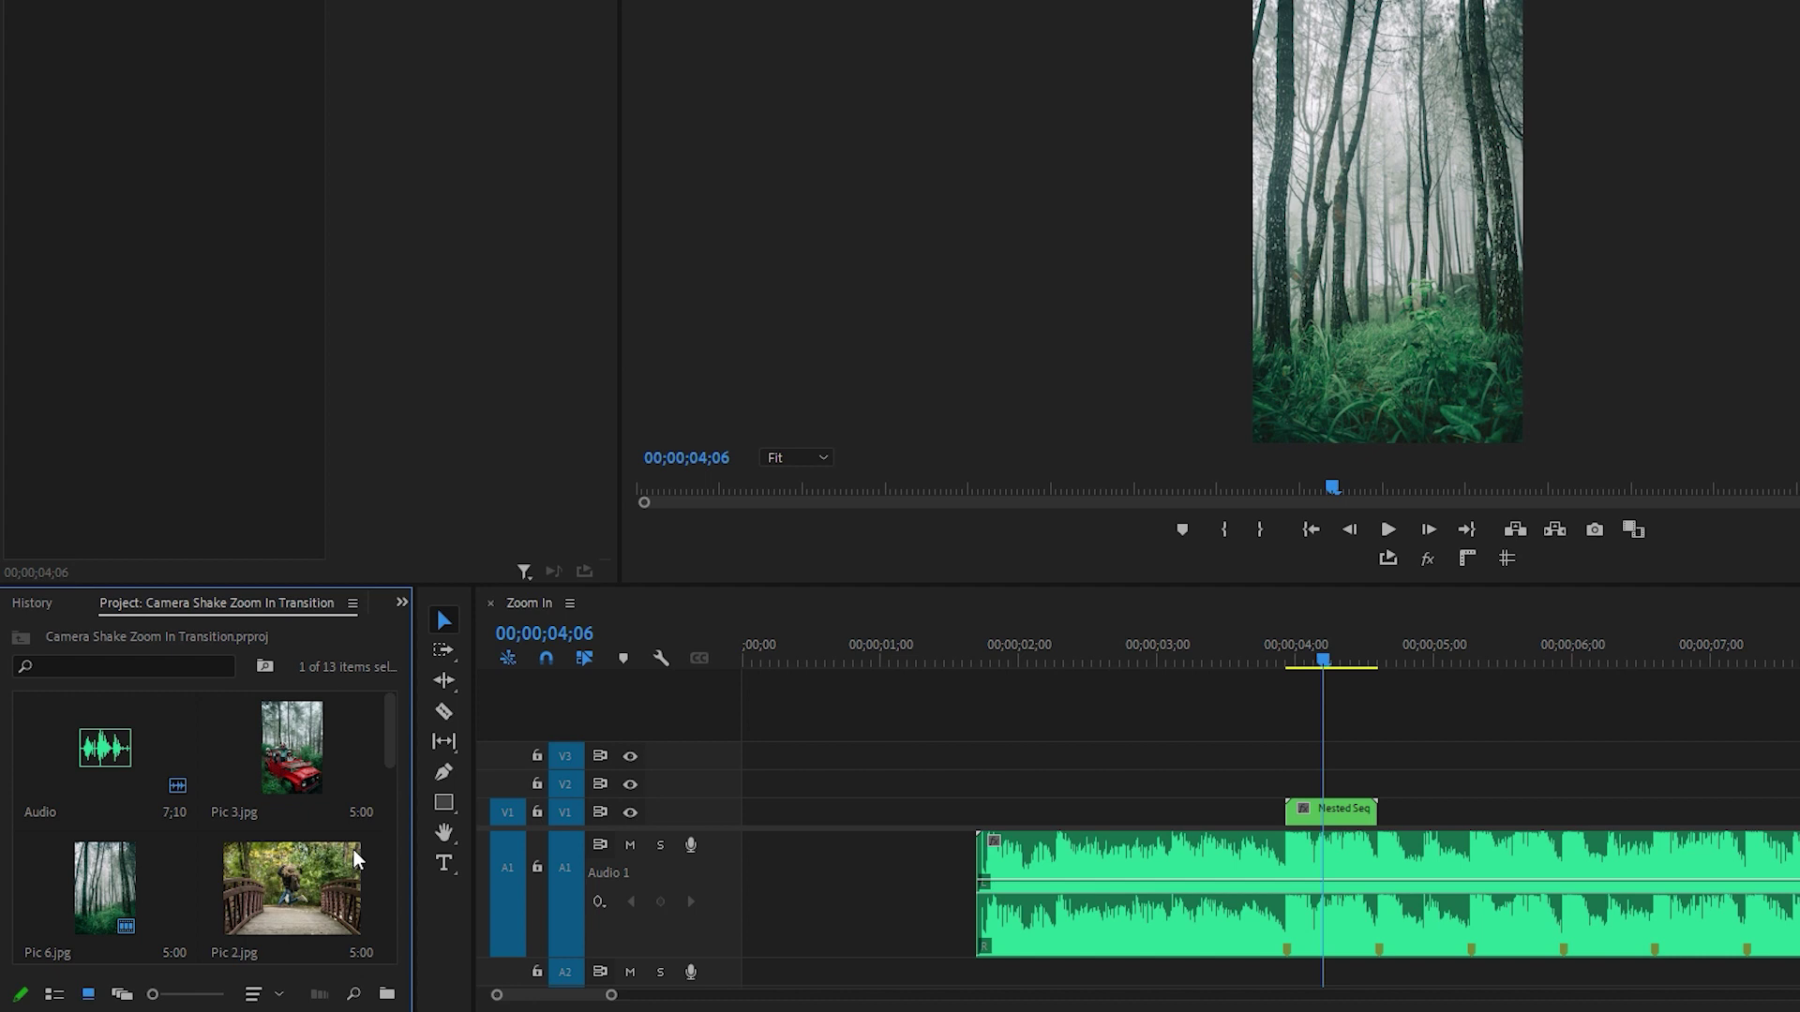
{"action": "left_click_drag", "start_coordinate": [352, 860], "coordinate": [1449, 821]}
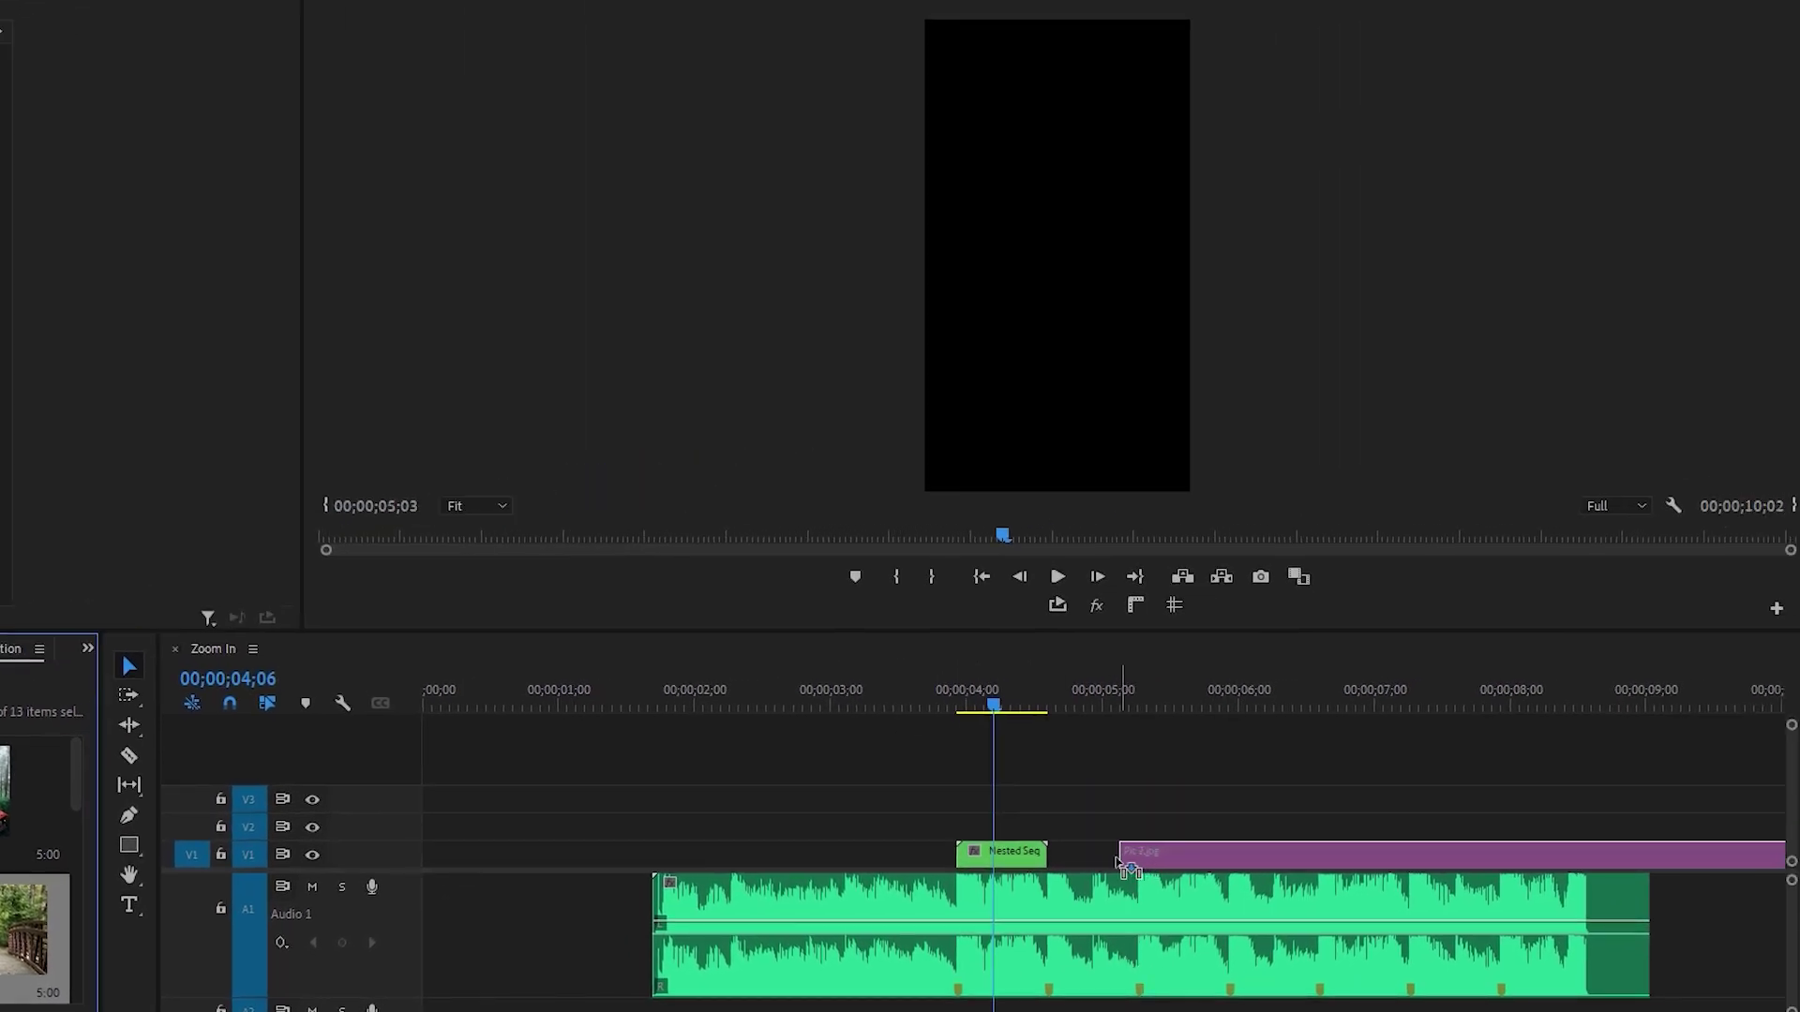
{"action": "left_click_drag", "start_coordinate": [1120, 864], "coordinate": [1048, 856]}
{"action": "key", "text": "c"}
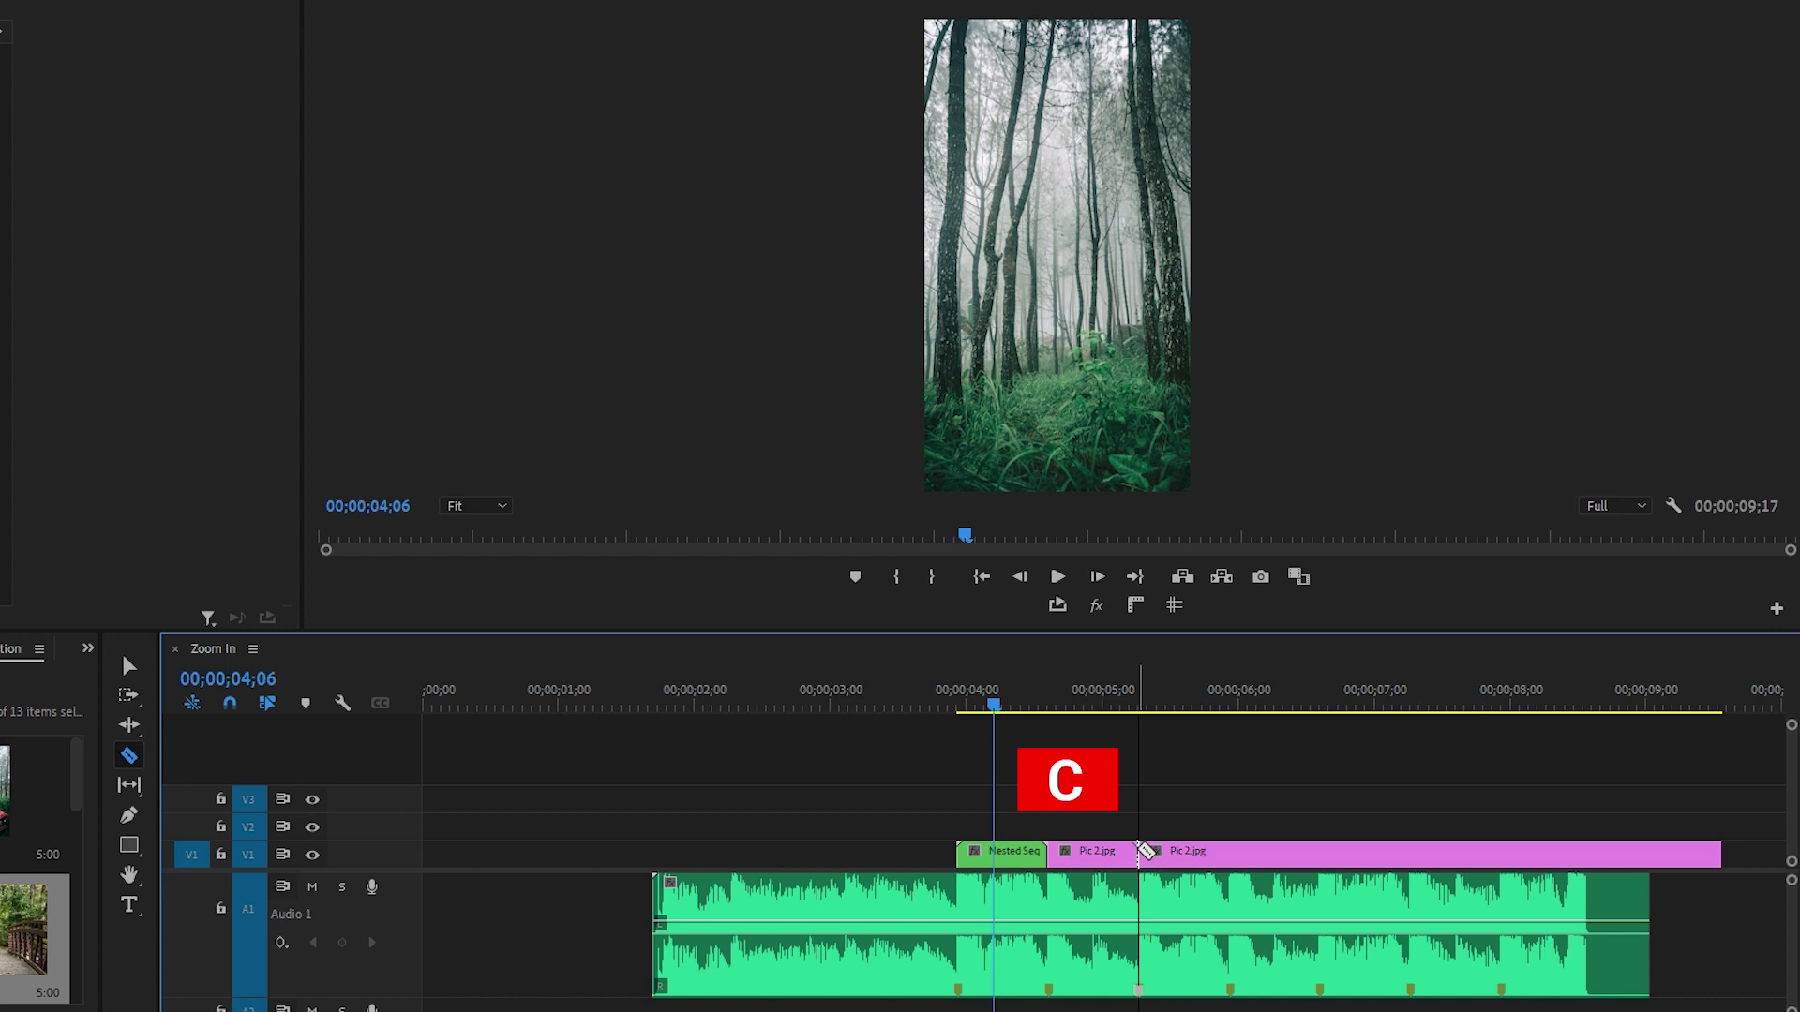
{"action": "key", "text": "v"}
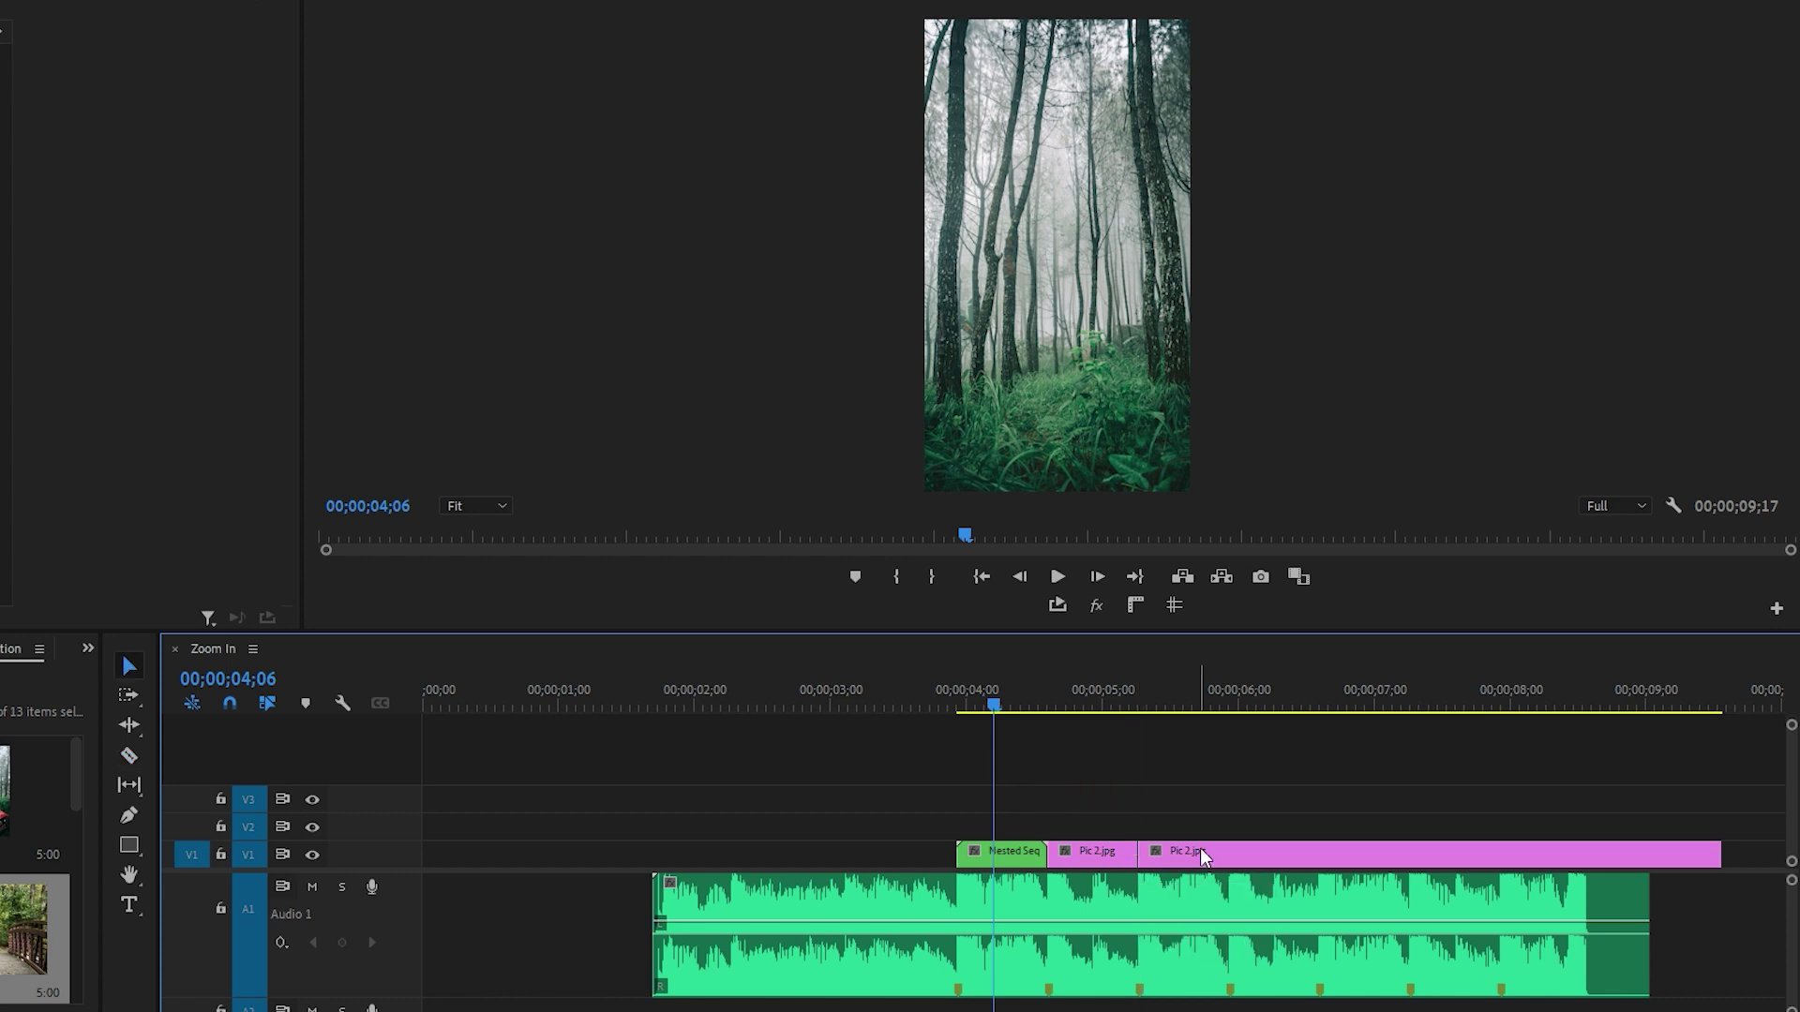
{"action": "key", "text": "v"}
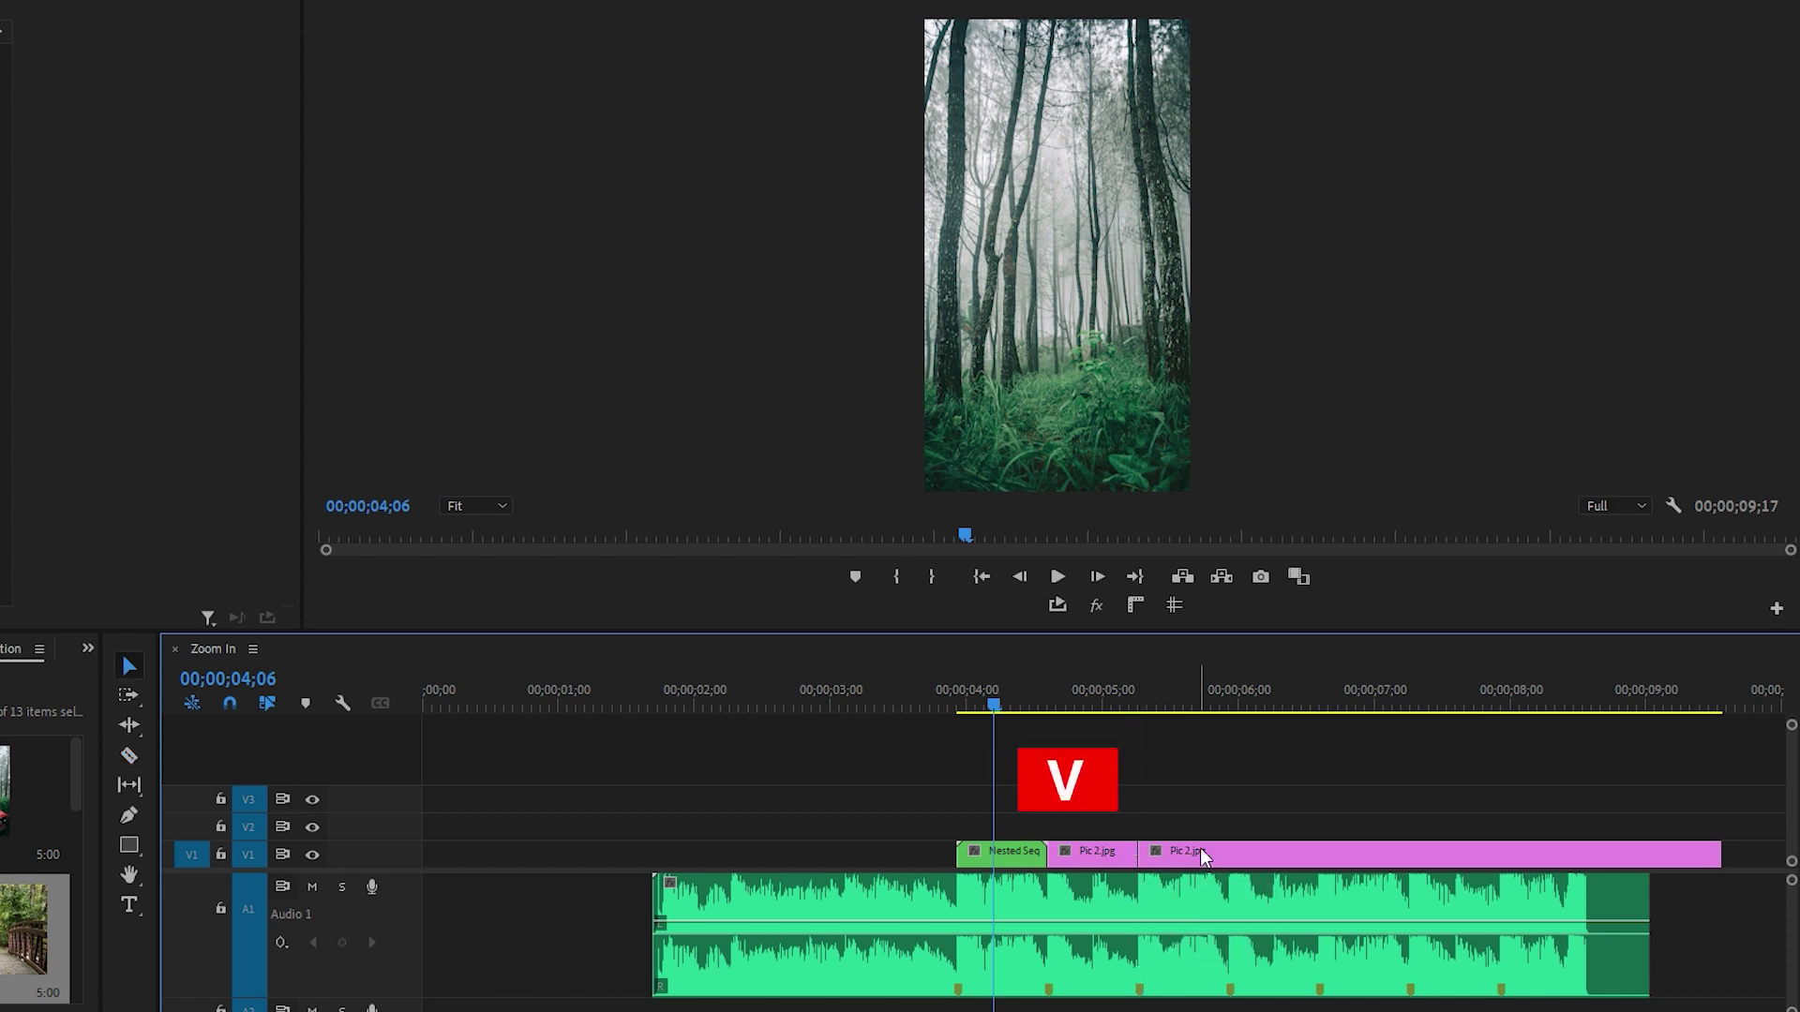
{"action": "left_click", "coordinate": [1204, 856]}
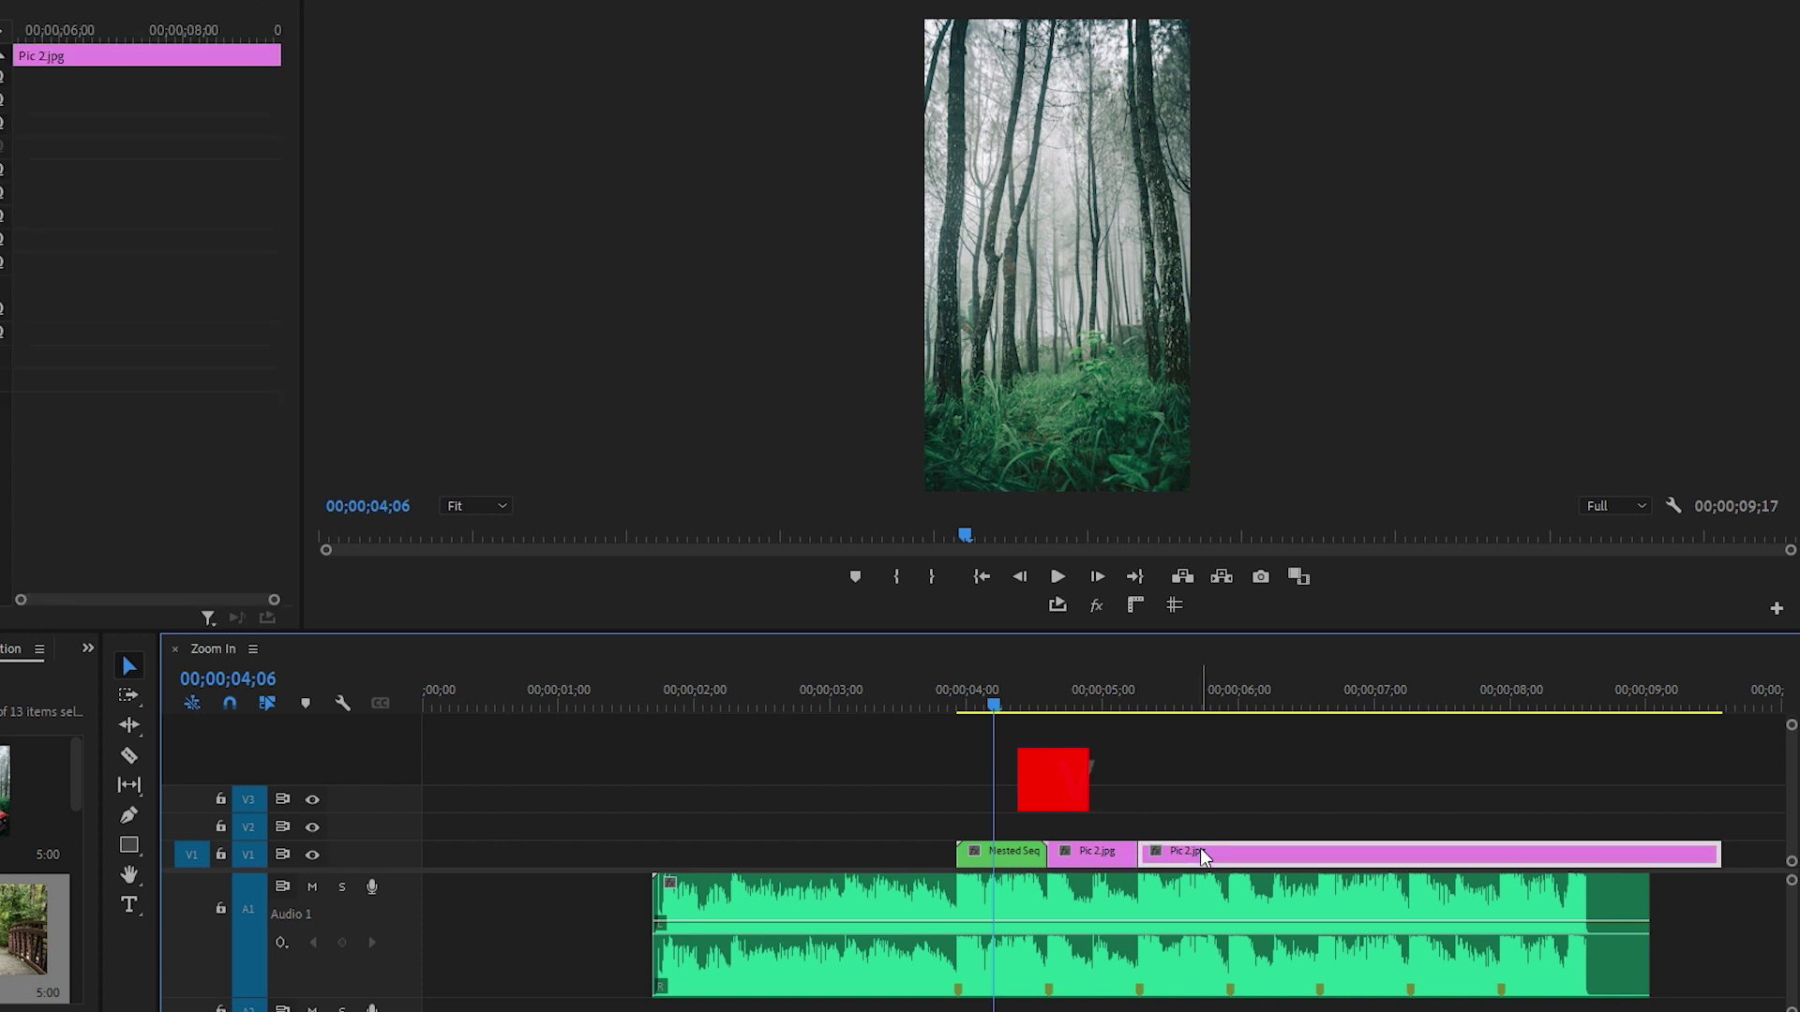
{"action": "key", "text": "Delete"}
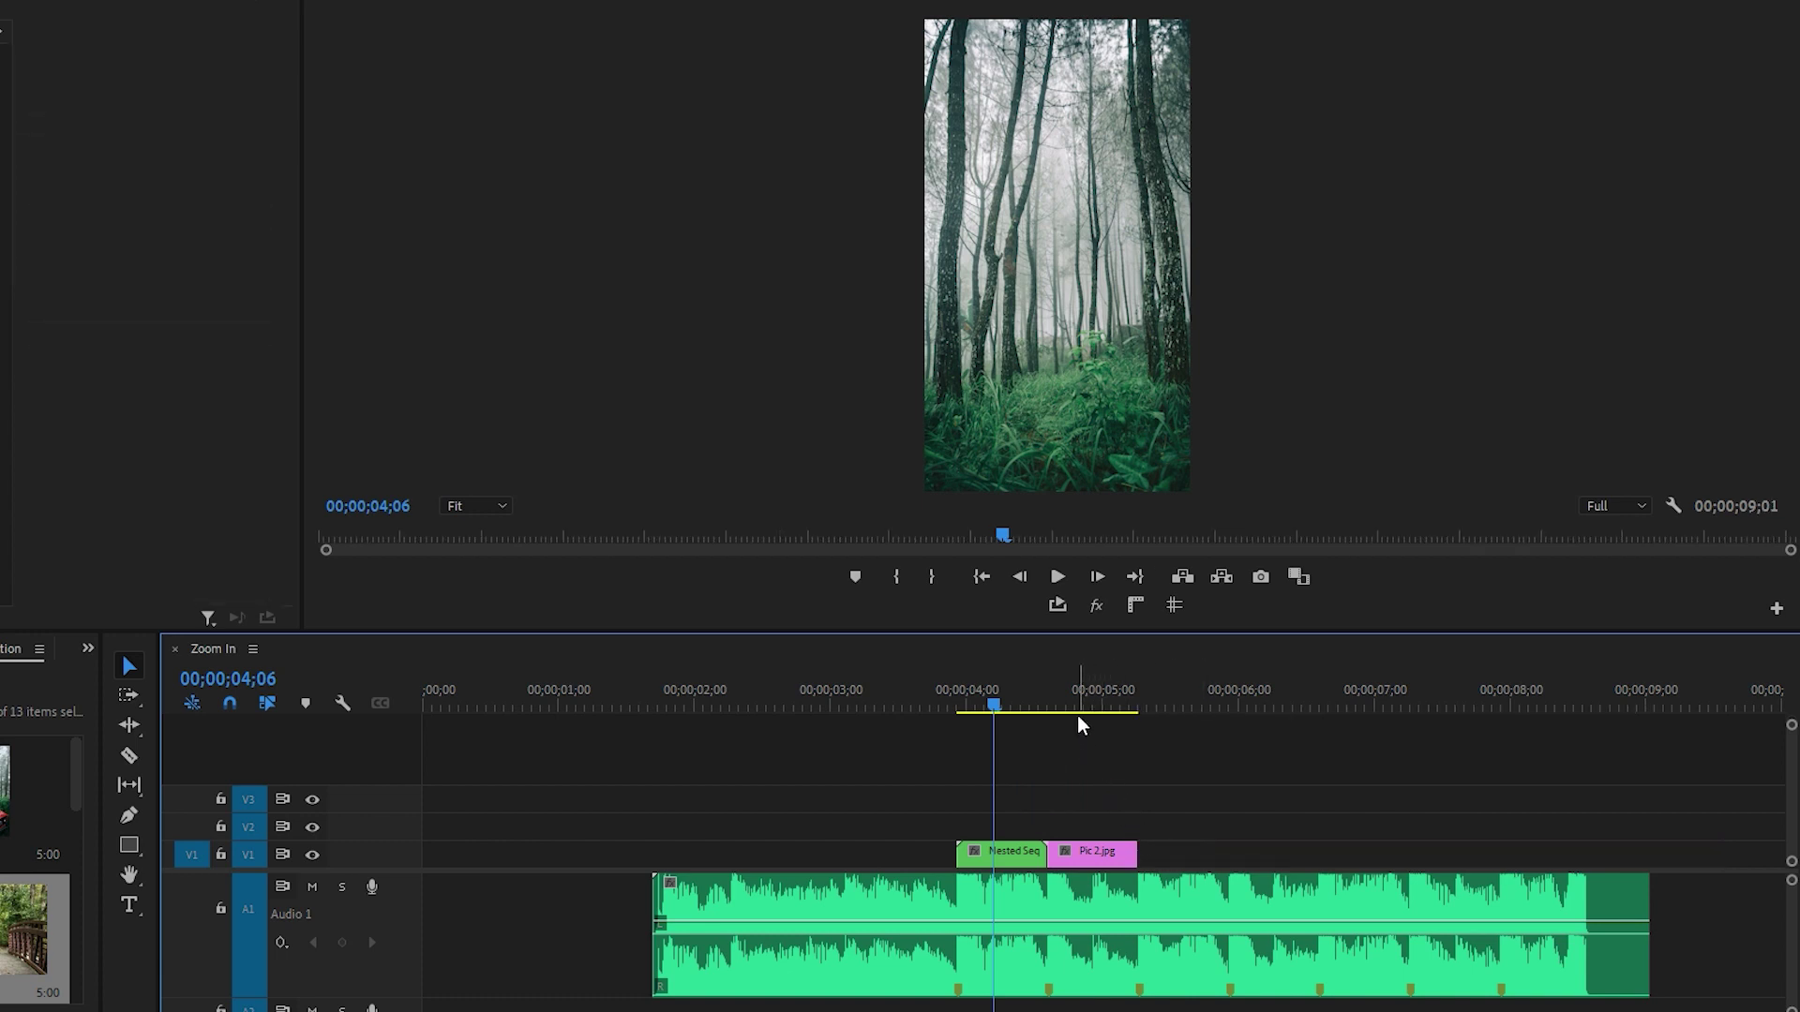
Send the Pic 2.jpg clip to Photoshop for editing
{"action": "left_click_drag", "start_coordinate": [1077, 705], "coordinate": [1093, 702]}
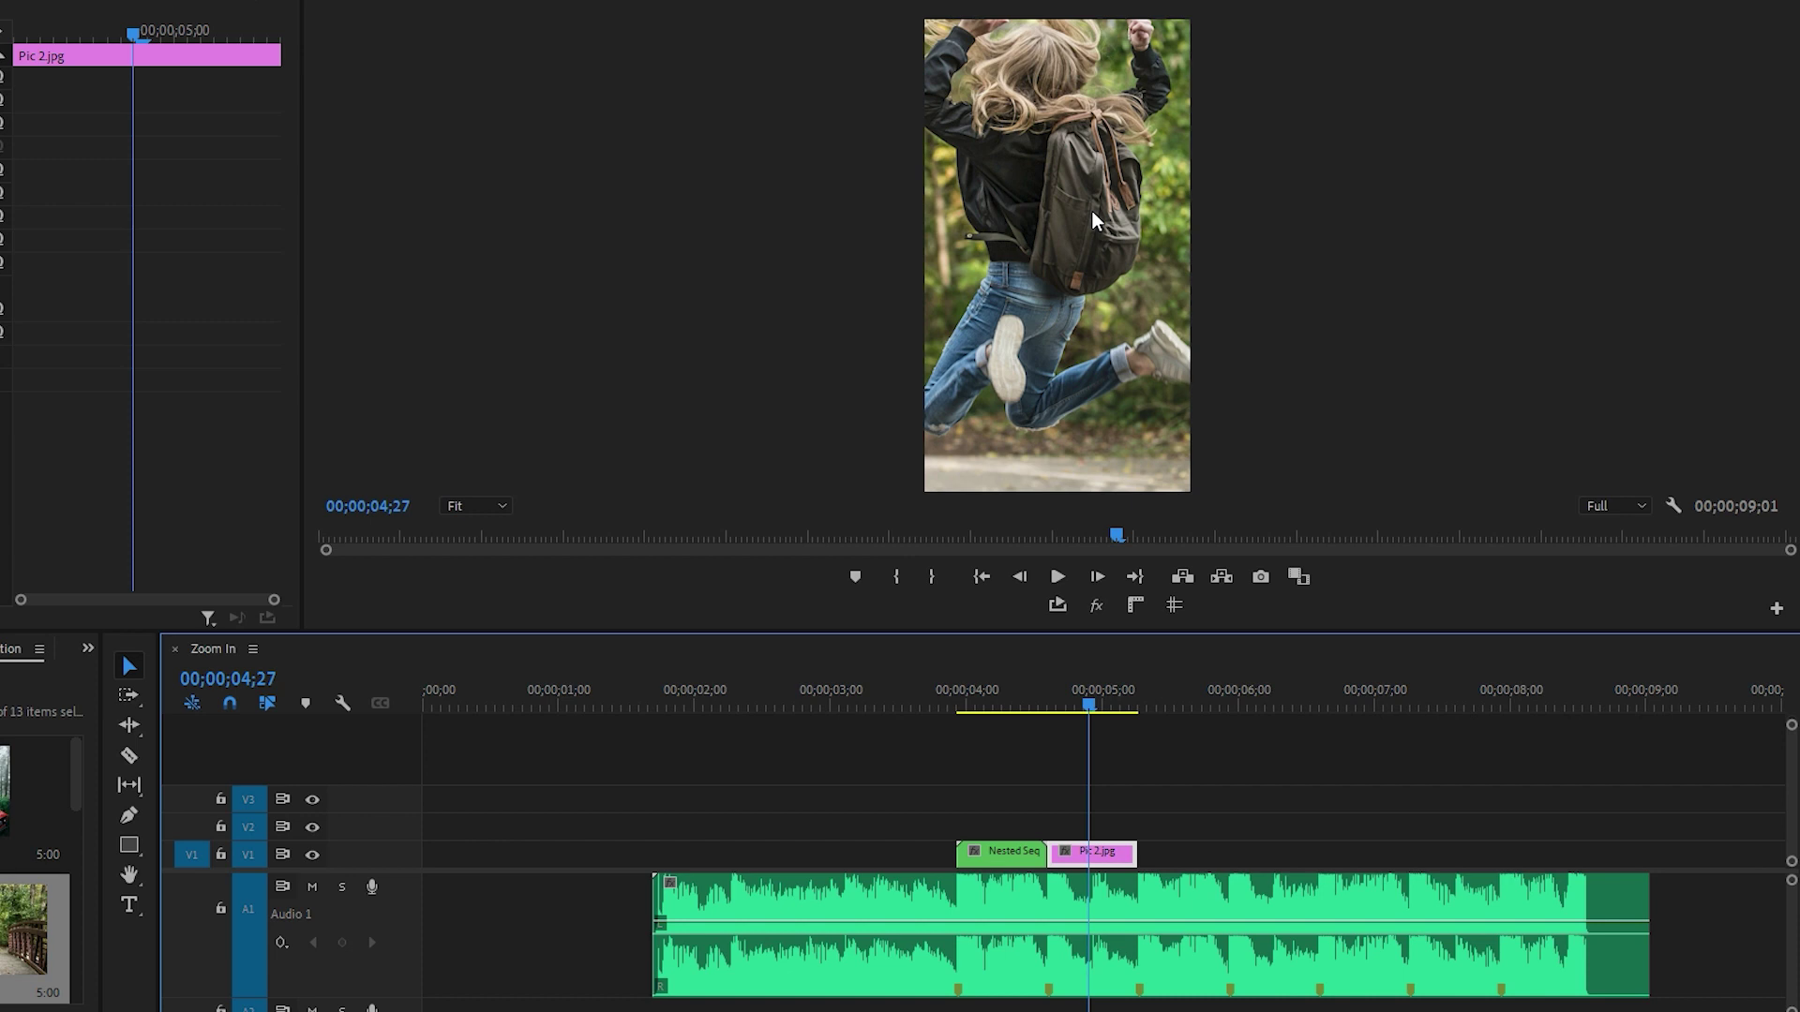
{"action": "right_click", "coordinate": [1106, 860]}
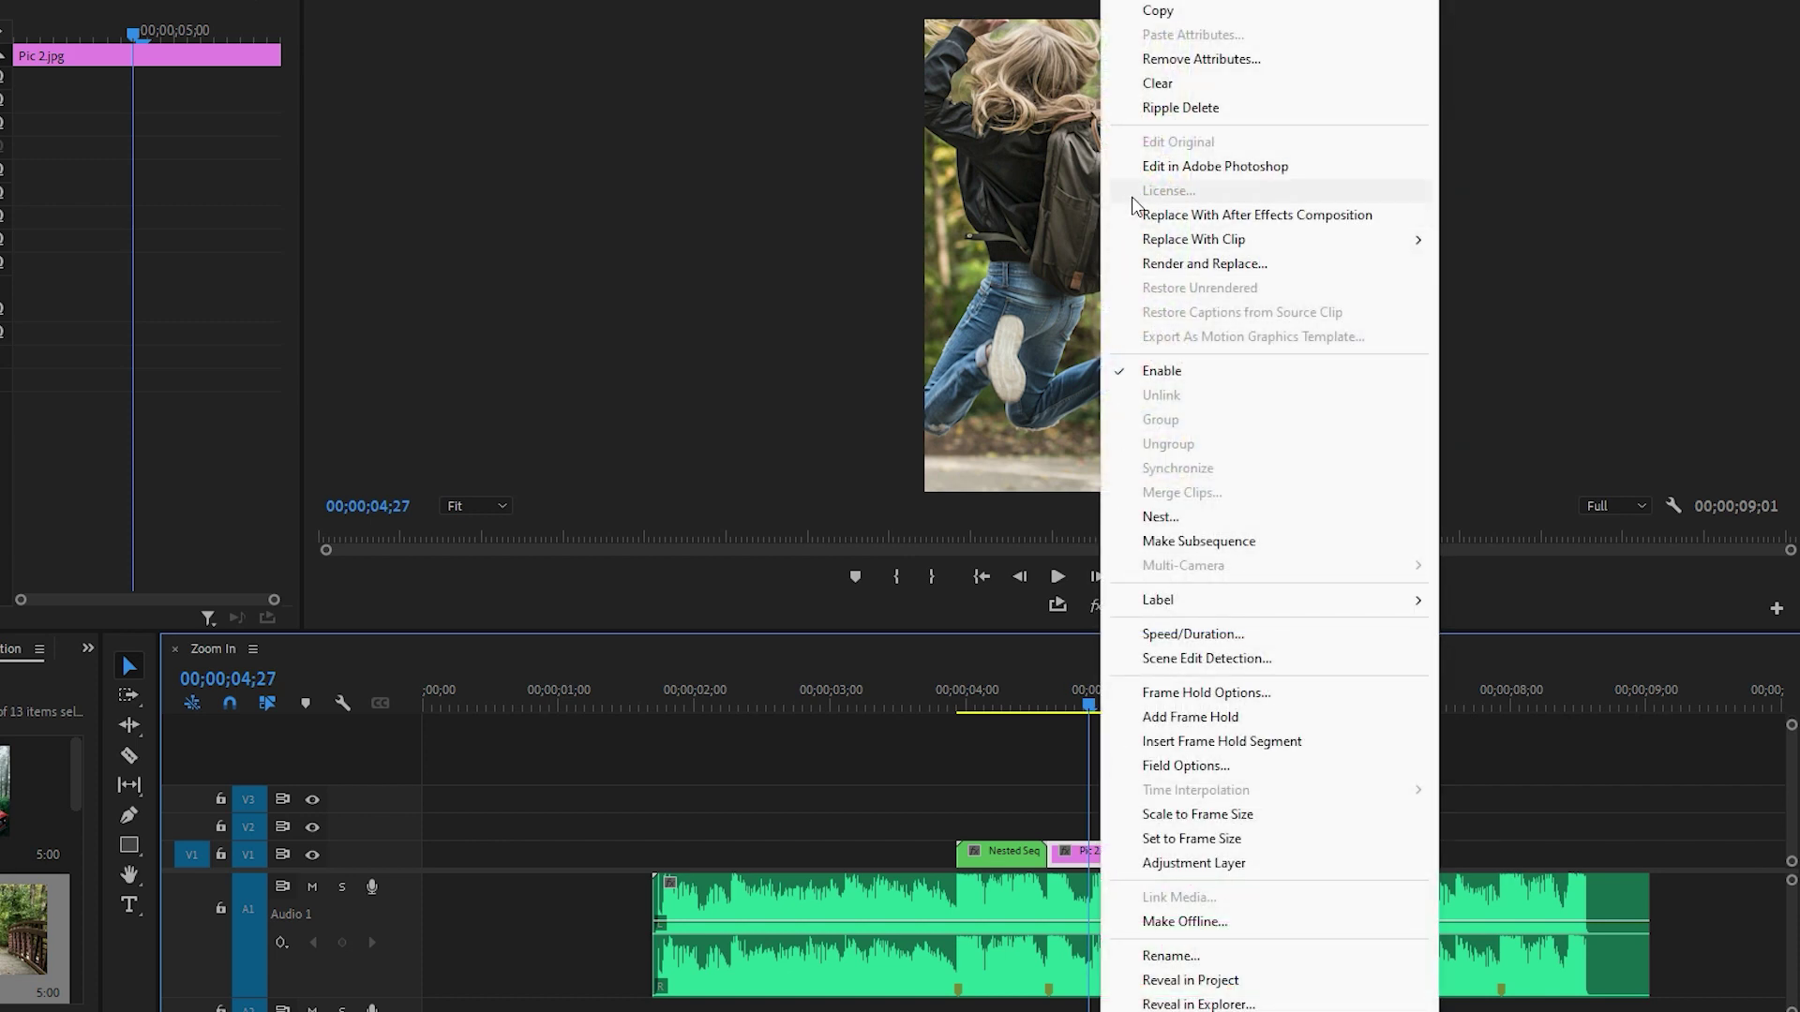
{"action": "left_click", "coordinate": [1215, 166]}
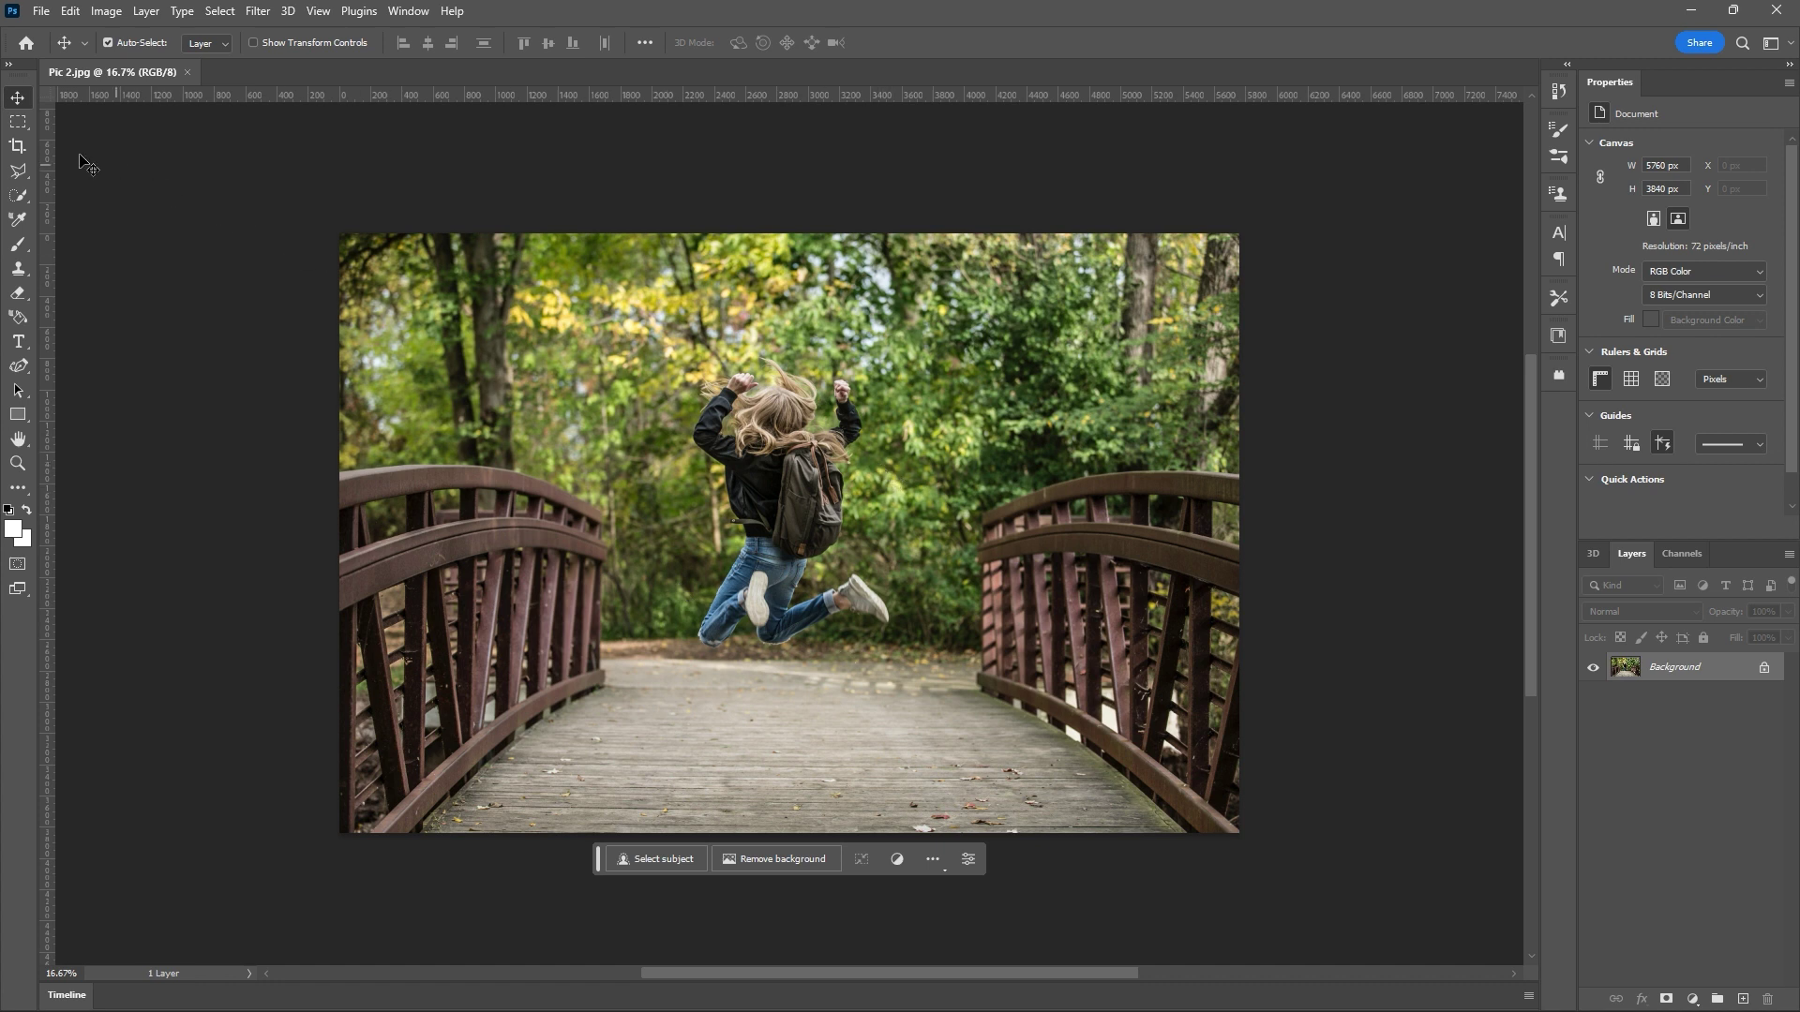
Set a 1080 x 1920 px crop frame positioned over the jumping child
{"action": "left_click", "coordinate": [8, 150]}
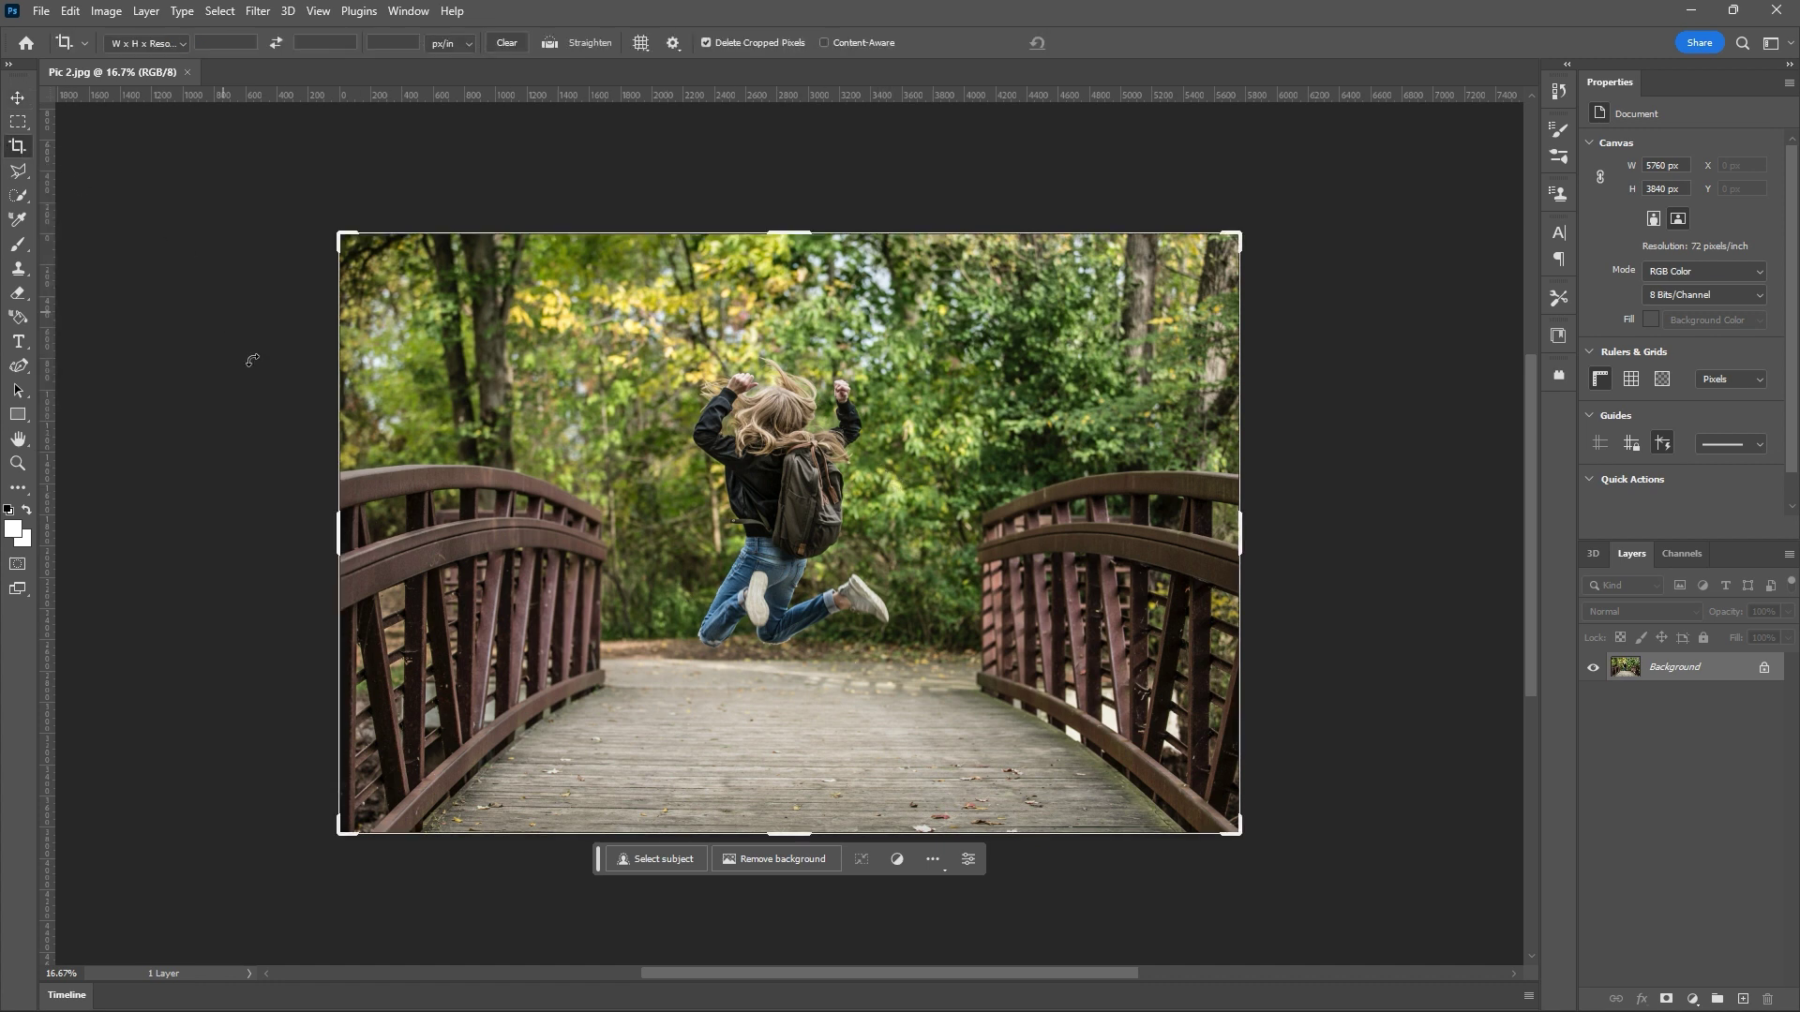
{"action": "left_click_drag", "start_coordinate": [328, 533], "coordinate": [406, 534]}
{"action": "left_click", "coordinate": [182, 47]}
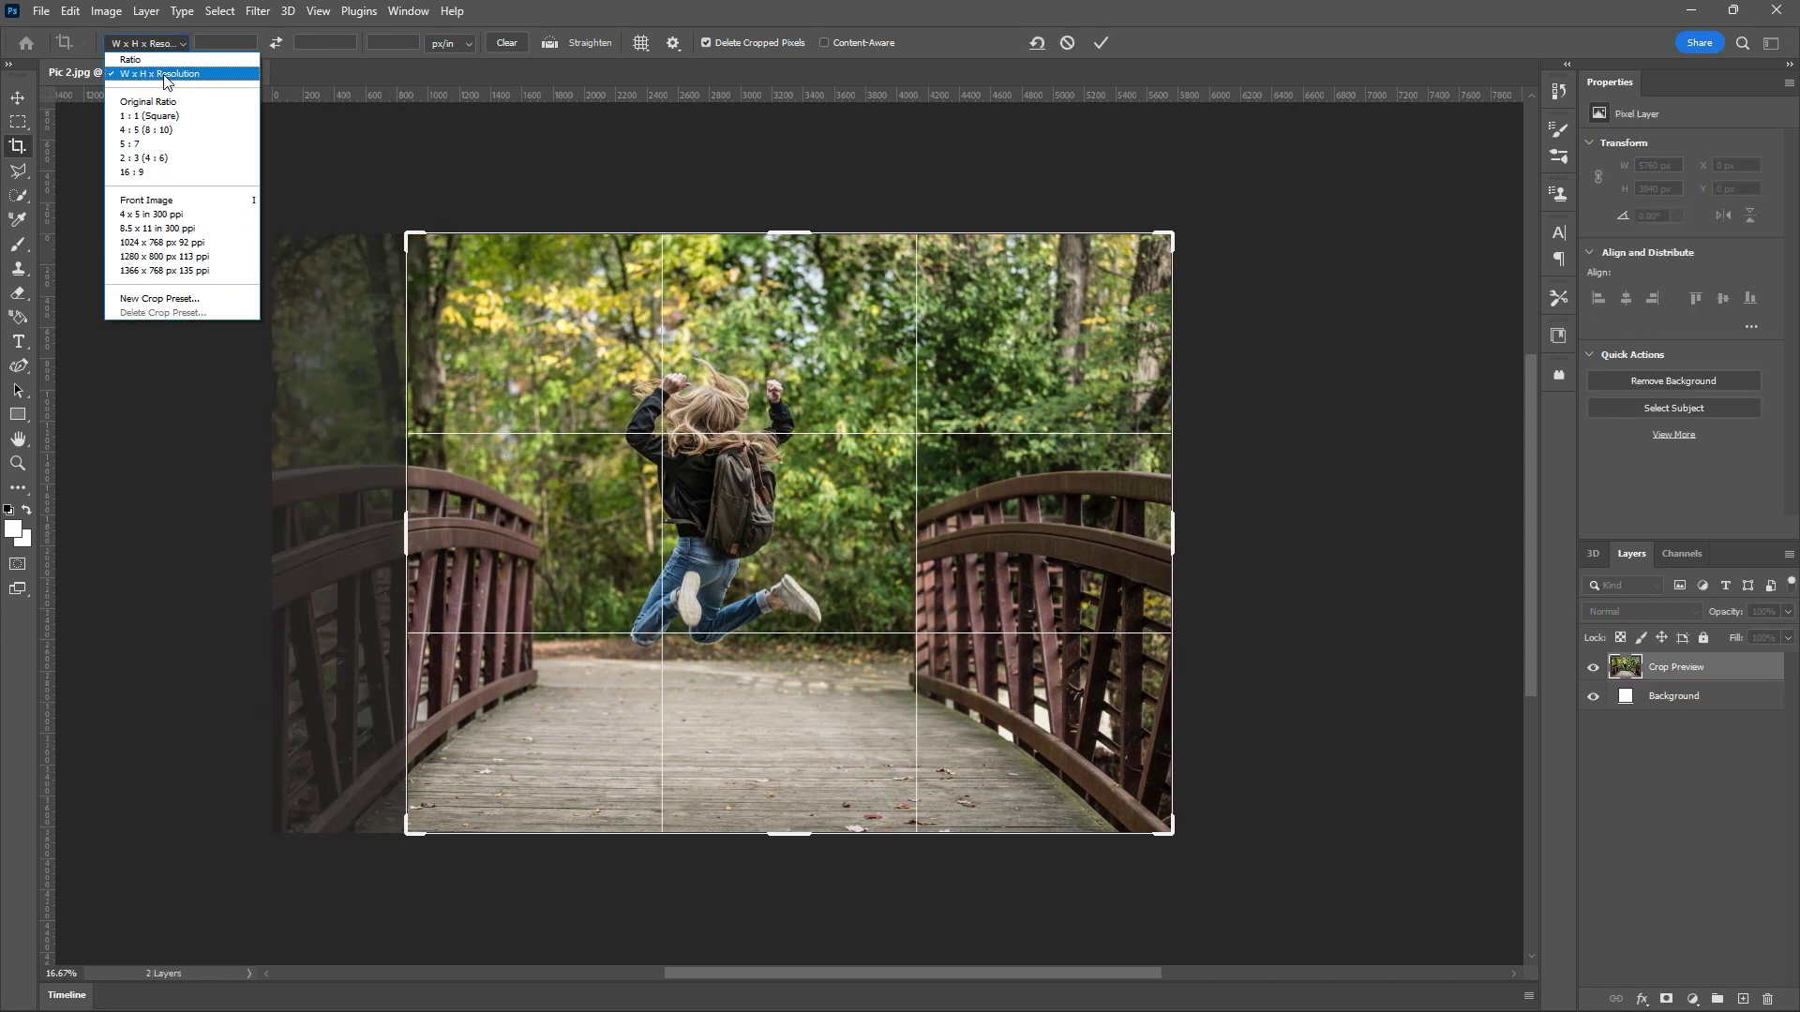
{"action": "left_click", "coordinate": [165, 80]}
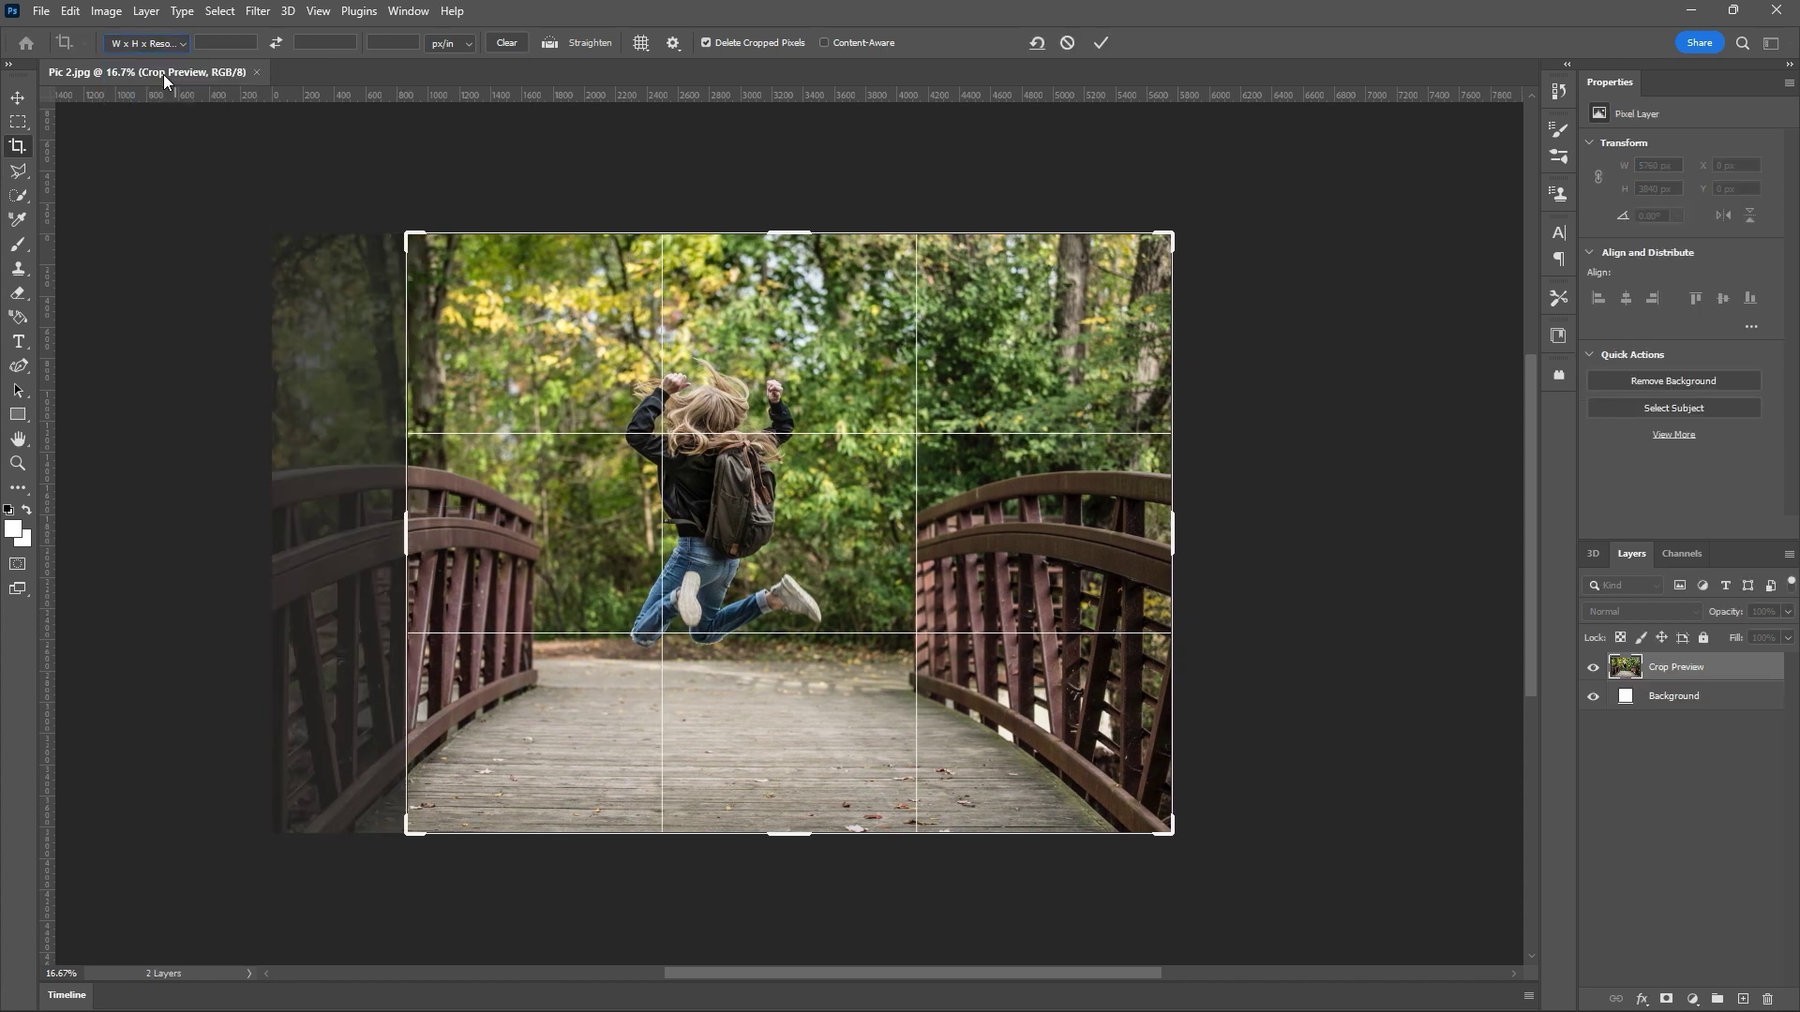
{"action": "left_click", "coordinate": [220, 44]}
{"action": "type", "text": "1080"}
{"action": "left_click", "coordinate": [322, 42]}
{"action": "type", "text": "1920"}
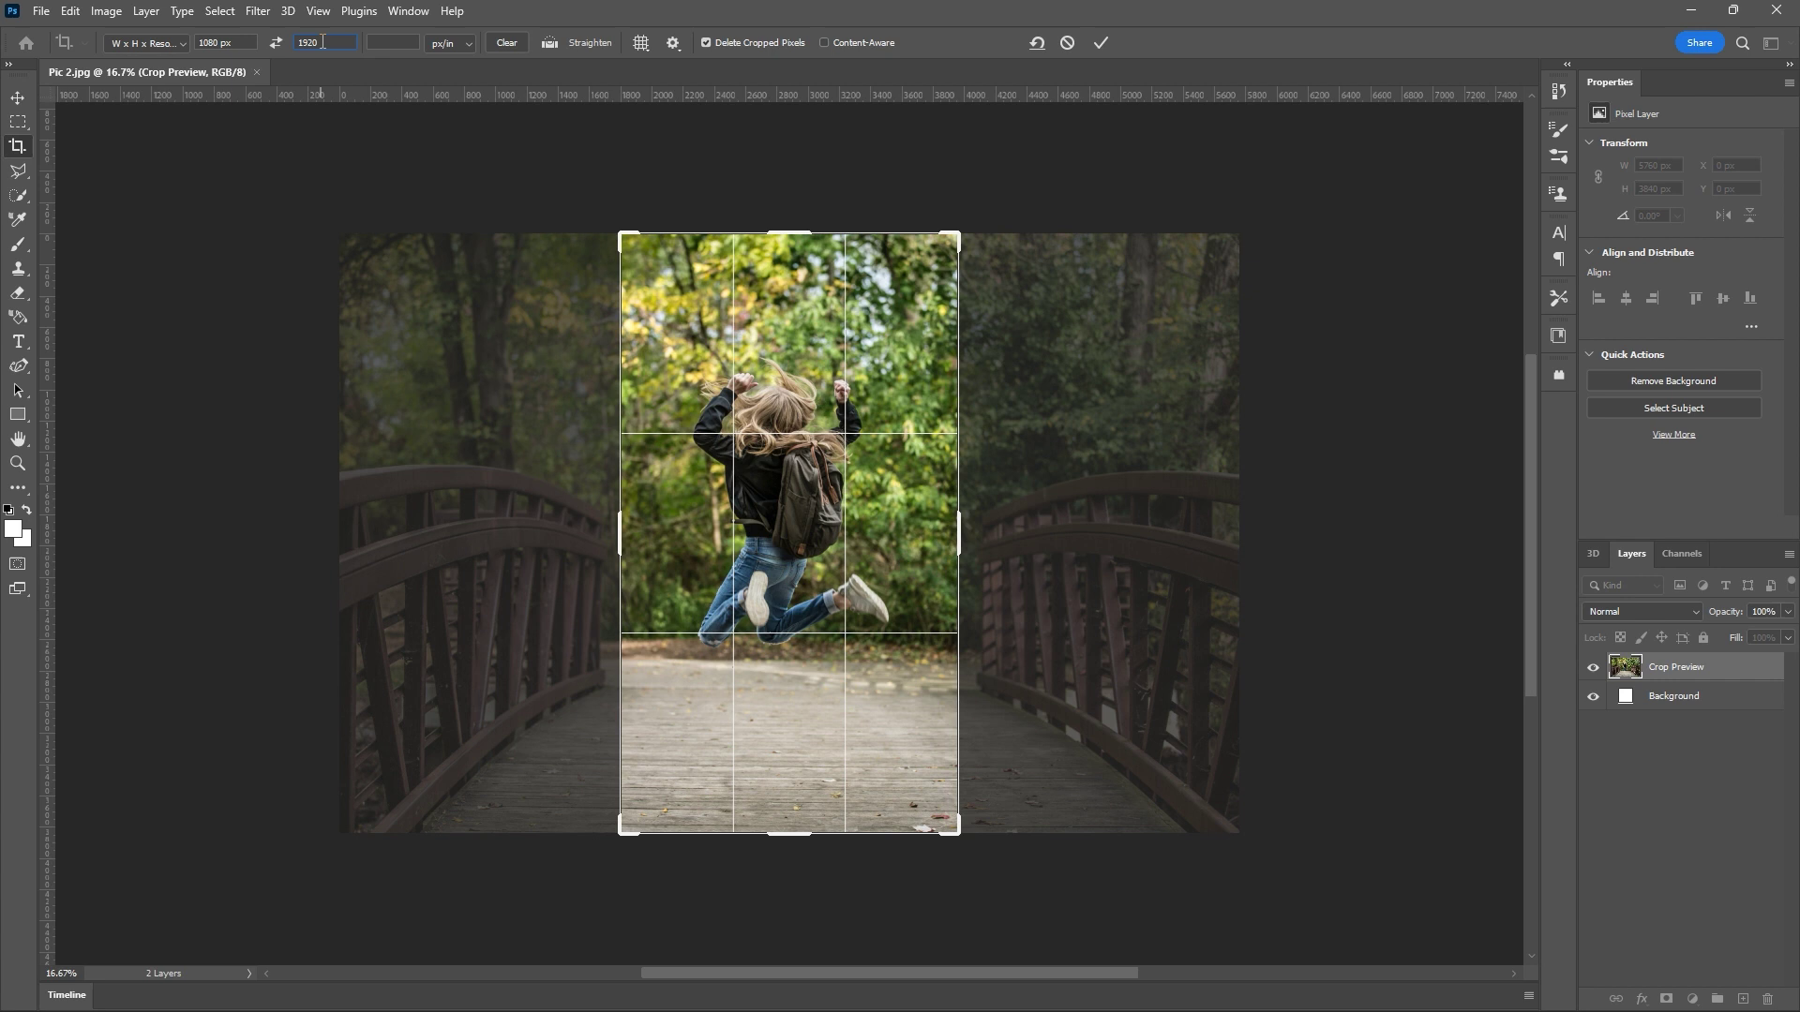
{"action": "mouse_move", "coordinate": [771, 545]}
{"action": "left_mouse_down"}
{"action": "mouse_move", "coordinate": [814, 546]}
{"action": "mouse_move", "coordinate": [773, 546]}
{"action": "left_mouse_up"}
Apply the 1080 x 1920 crop and save Pic 2.jpg
{"action": "right_click", "coordinate": [770, 526]}
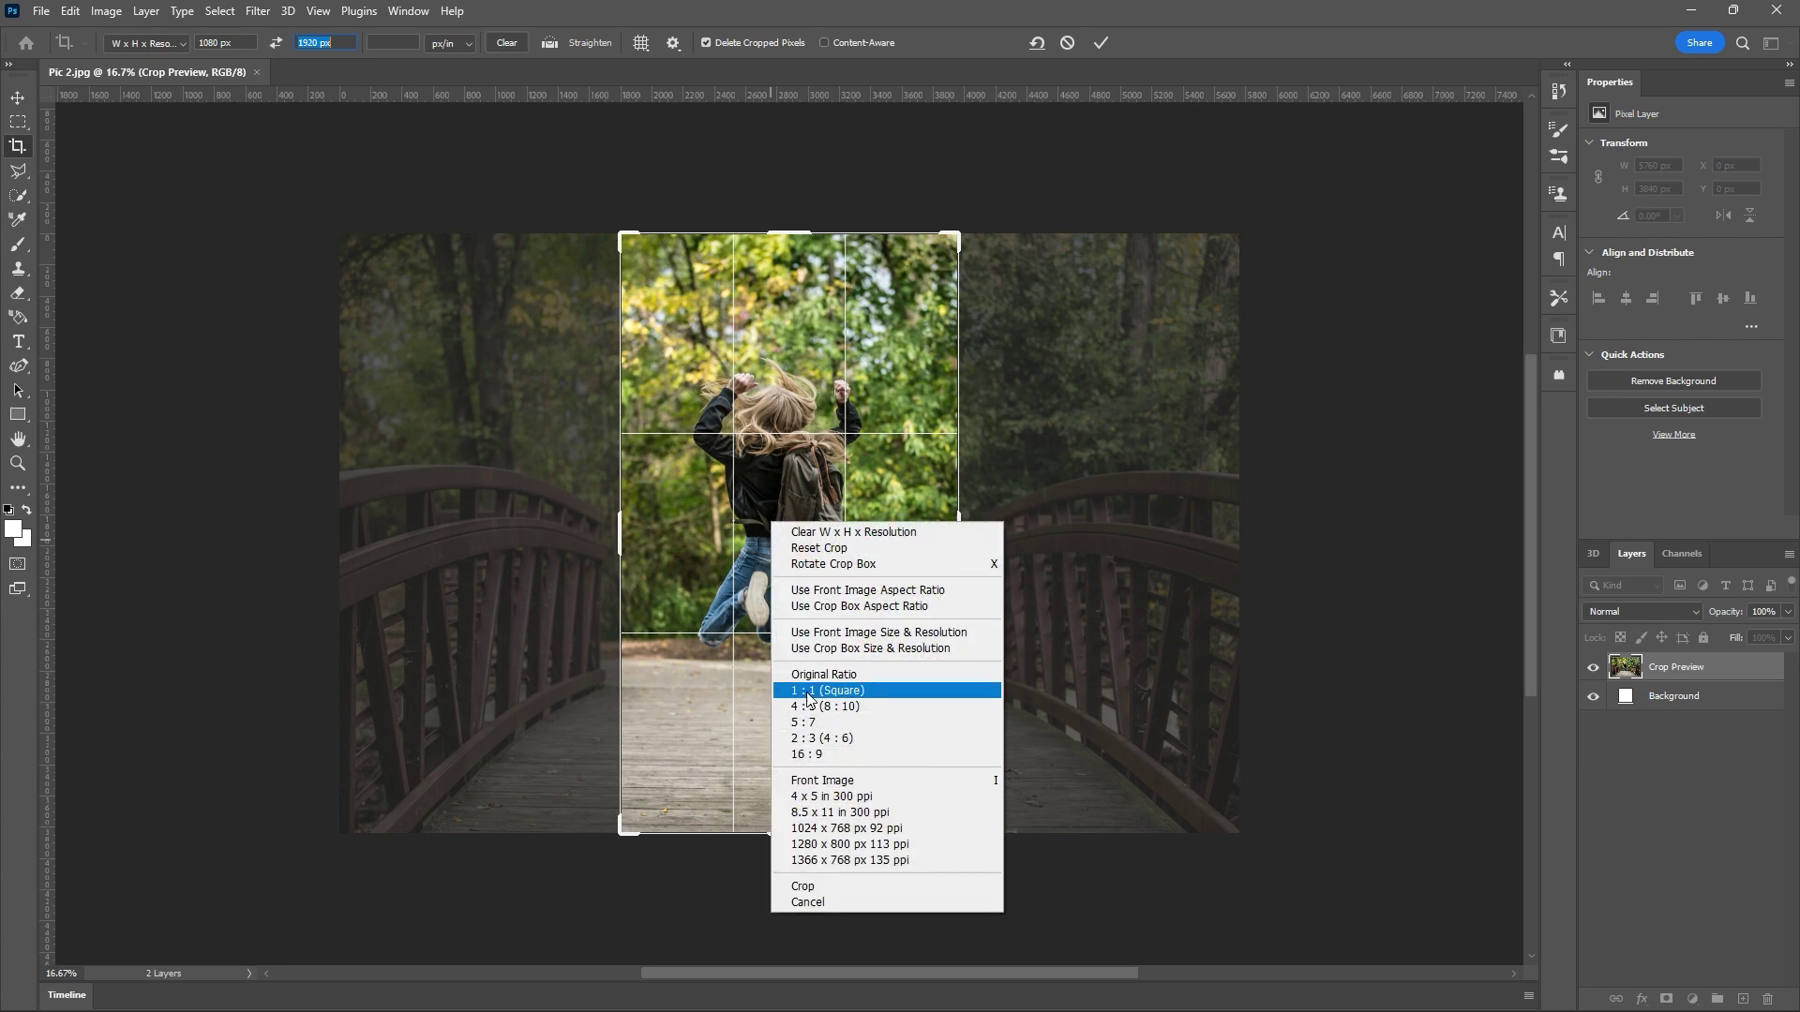
{"action": "left_click", "coordinate": [799, 887]}
{"action": "scroll", "coordinate": [803, 891], "scroll_direction": "up", "scroll_amount": 3}
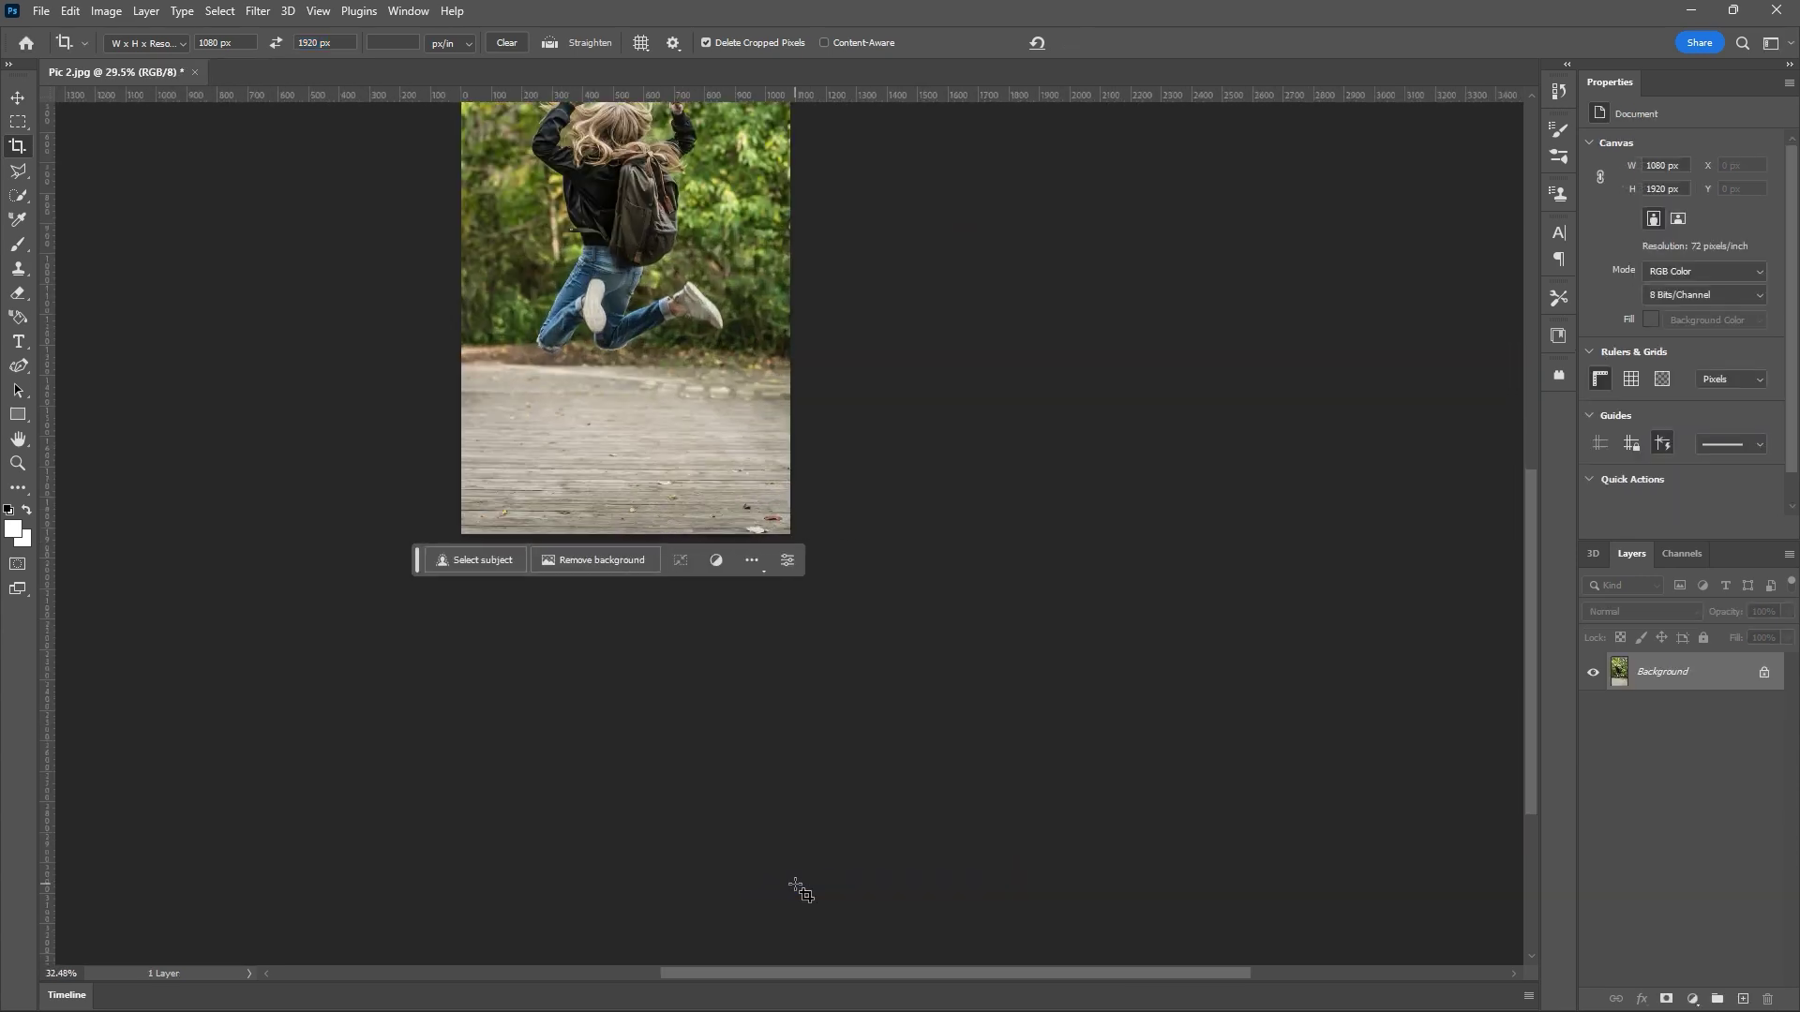
{"action": "scroll", "coordinate": [907, 478], "scroll_direction": "up", "scroll_amount": 3}
{"action": "left_click_drag", "start_coordinate": [908, 577], "coordinate": [914, 656]}
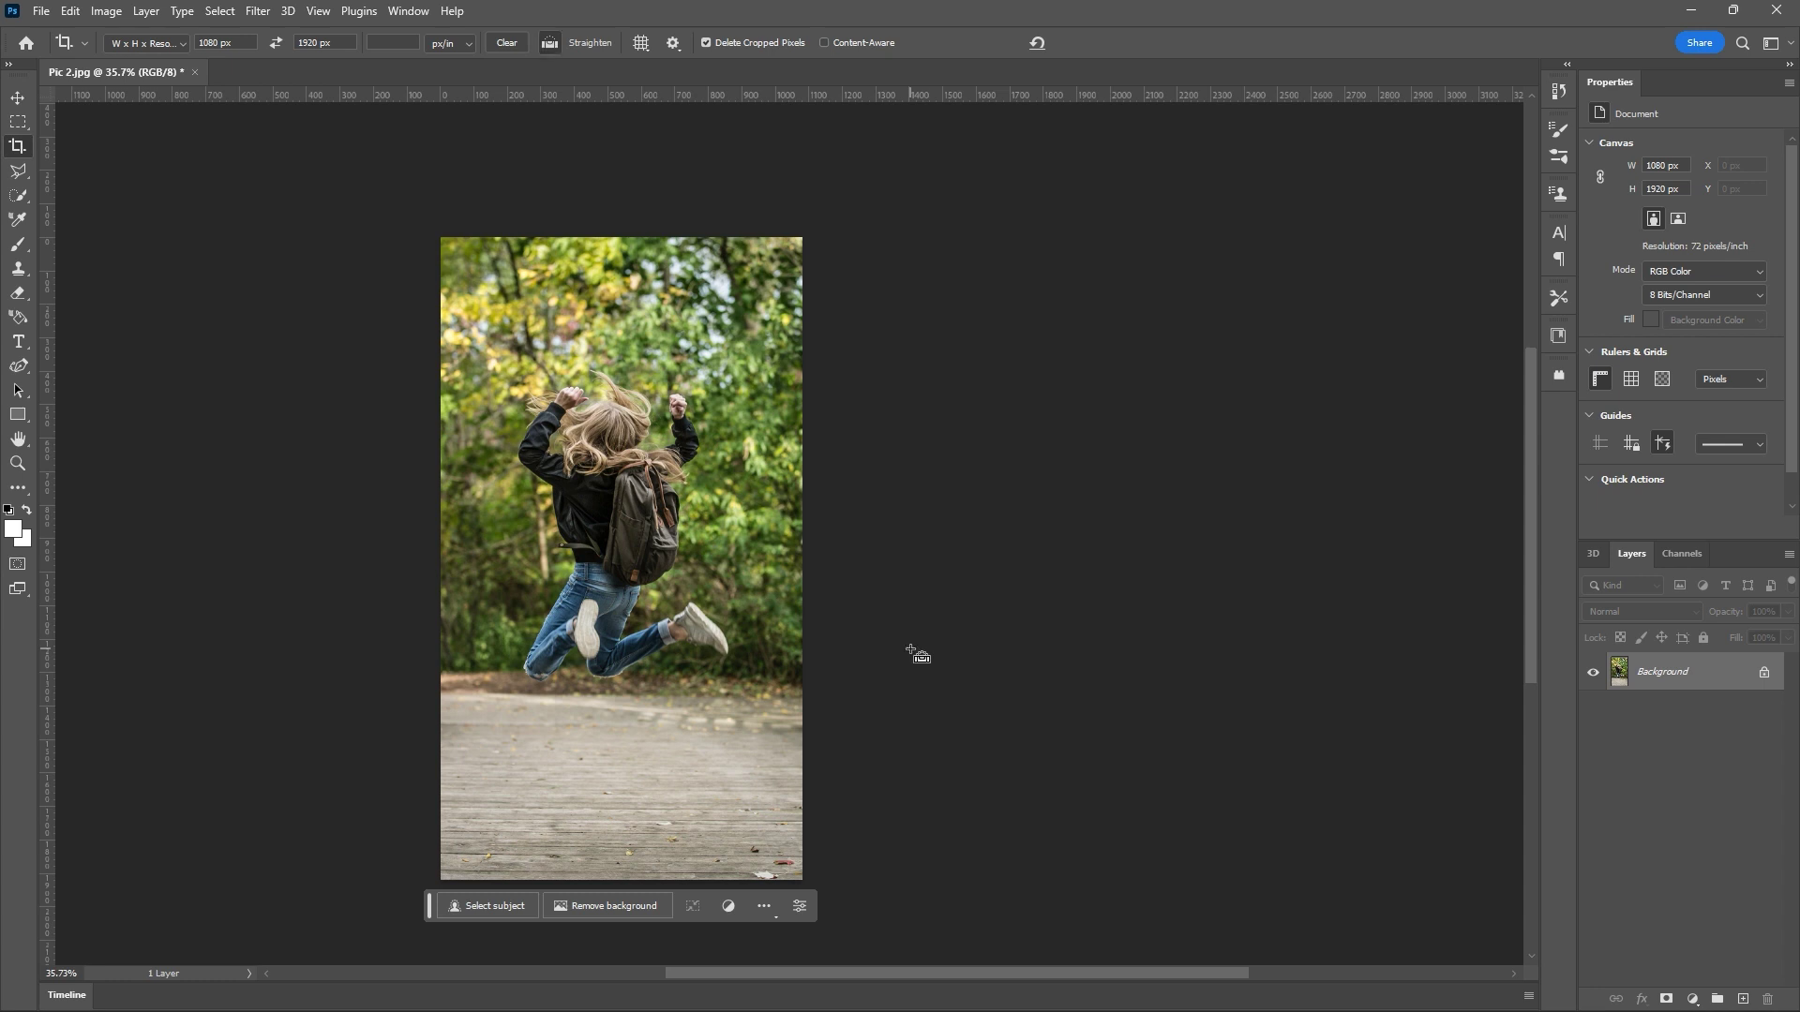
{"action": "key", "text": "ctrl+s"}
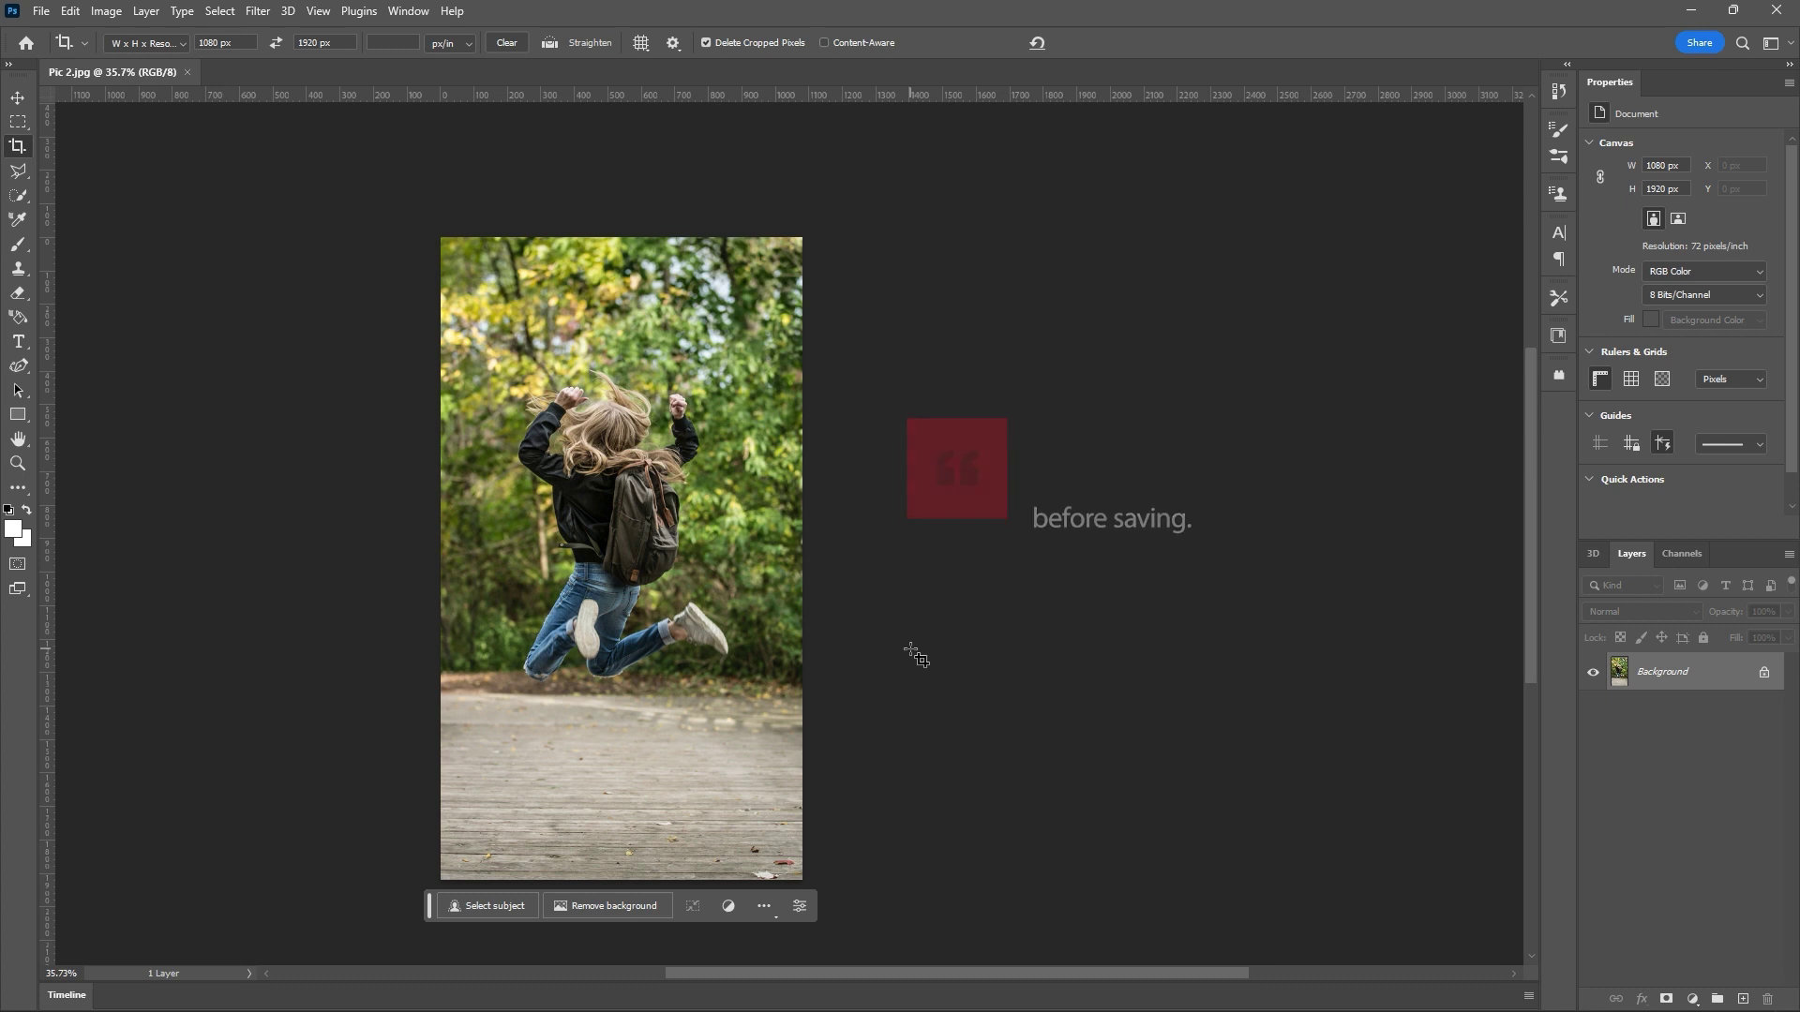
Close Photoshop and confirm Pic 2.jpg fills the frame at scale 100
{"action": "left_click", "coordinate": [1777, 12]}
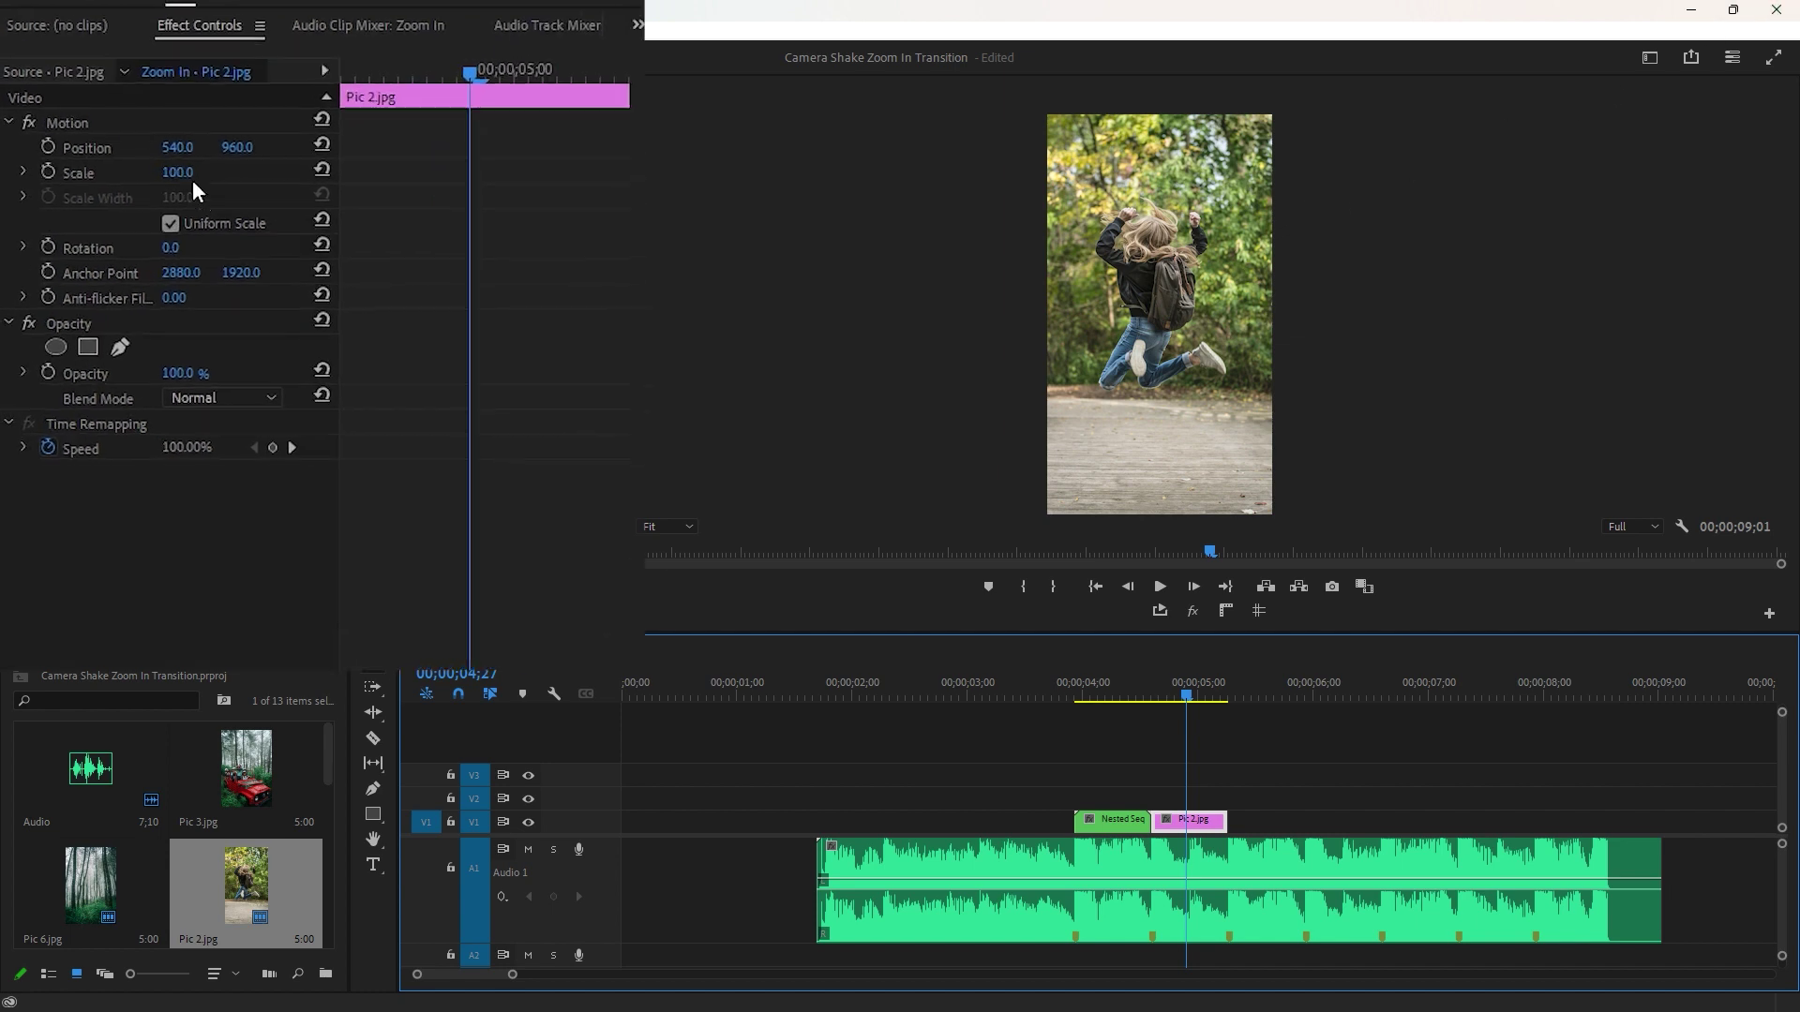
{"action": "left_click_drag", "start_coordinate": [148, 204], "coordinate": [123, 205]}
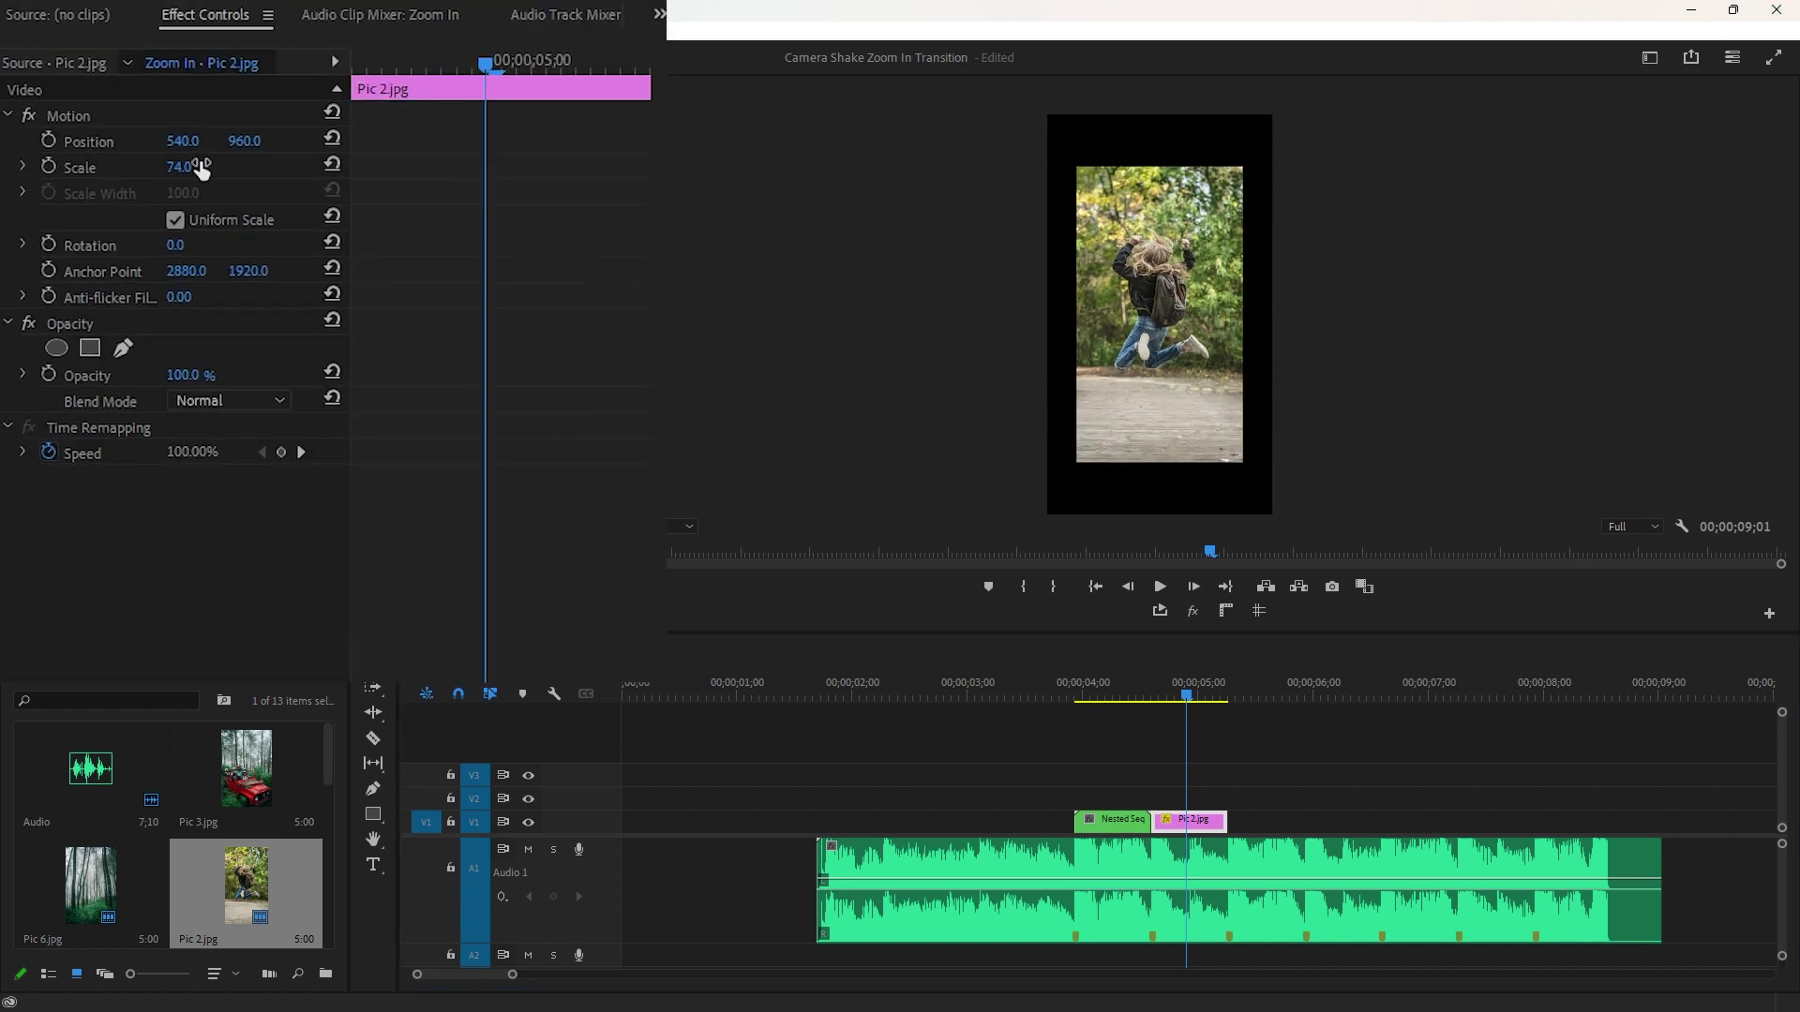
{"action": "left_click", "coordinate": [332, 166]}
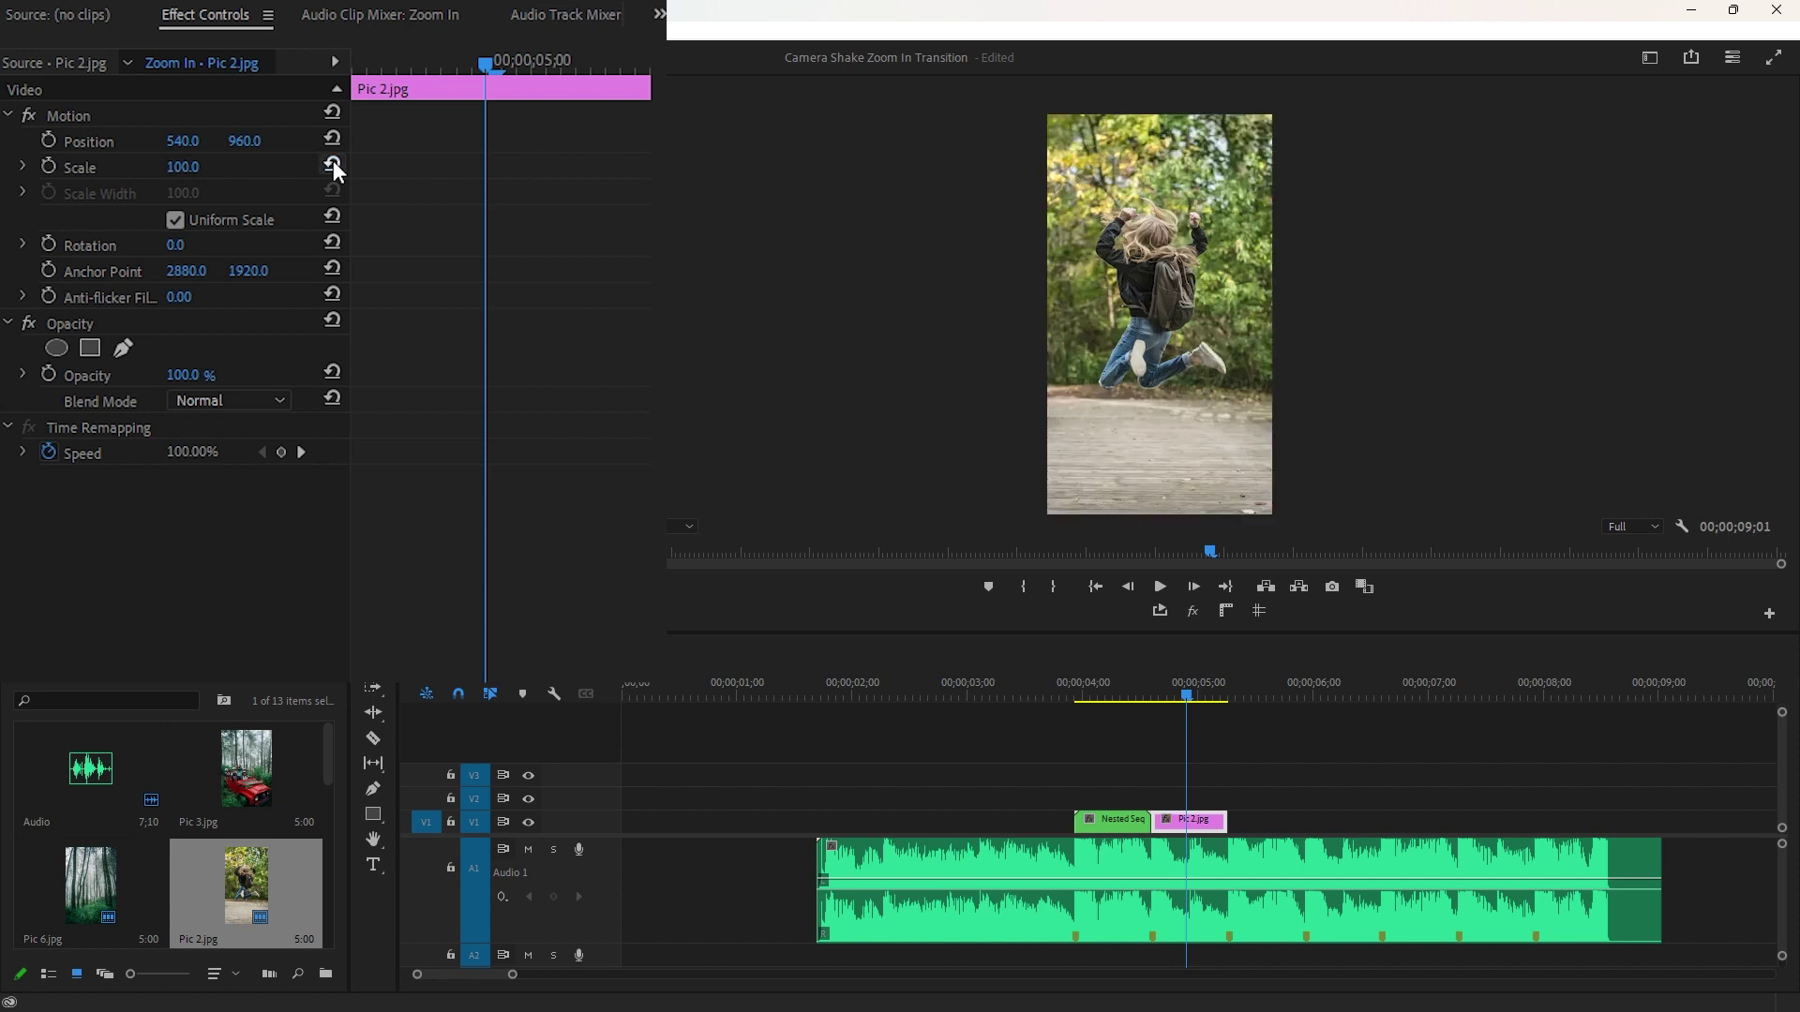
Add Pic 3.jpg and Pic 8.jpg, trimmed to end on the beats at 5;28 and 6;18
{"action": "left_click_drag", "start_coordinate": [255, 778], "coordinate": [1243, 821]}
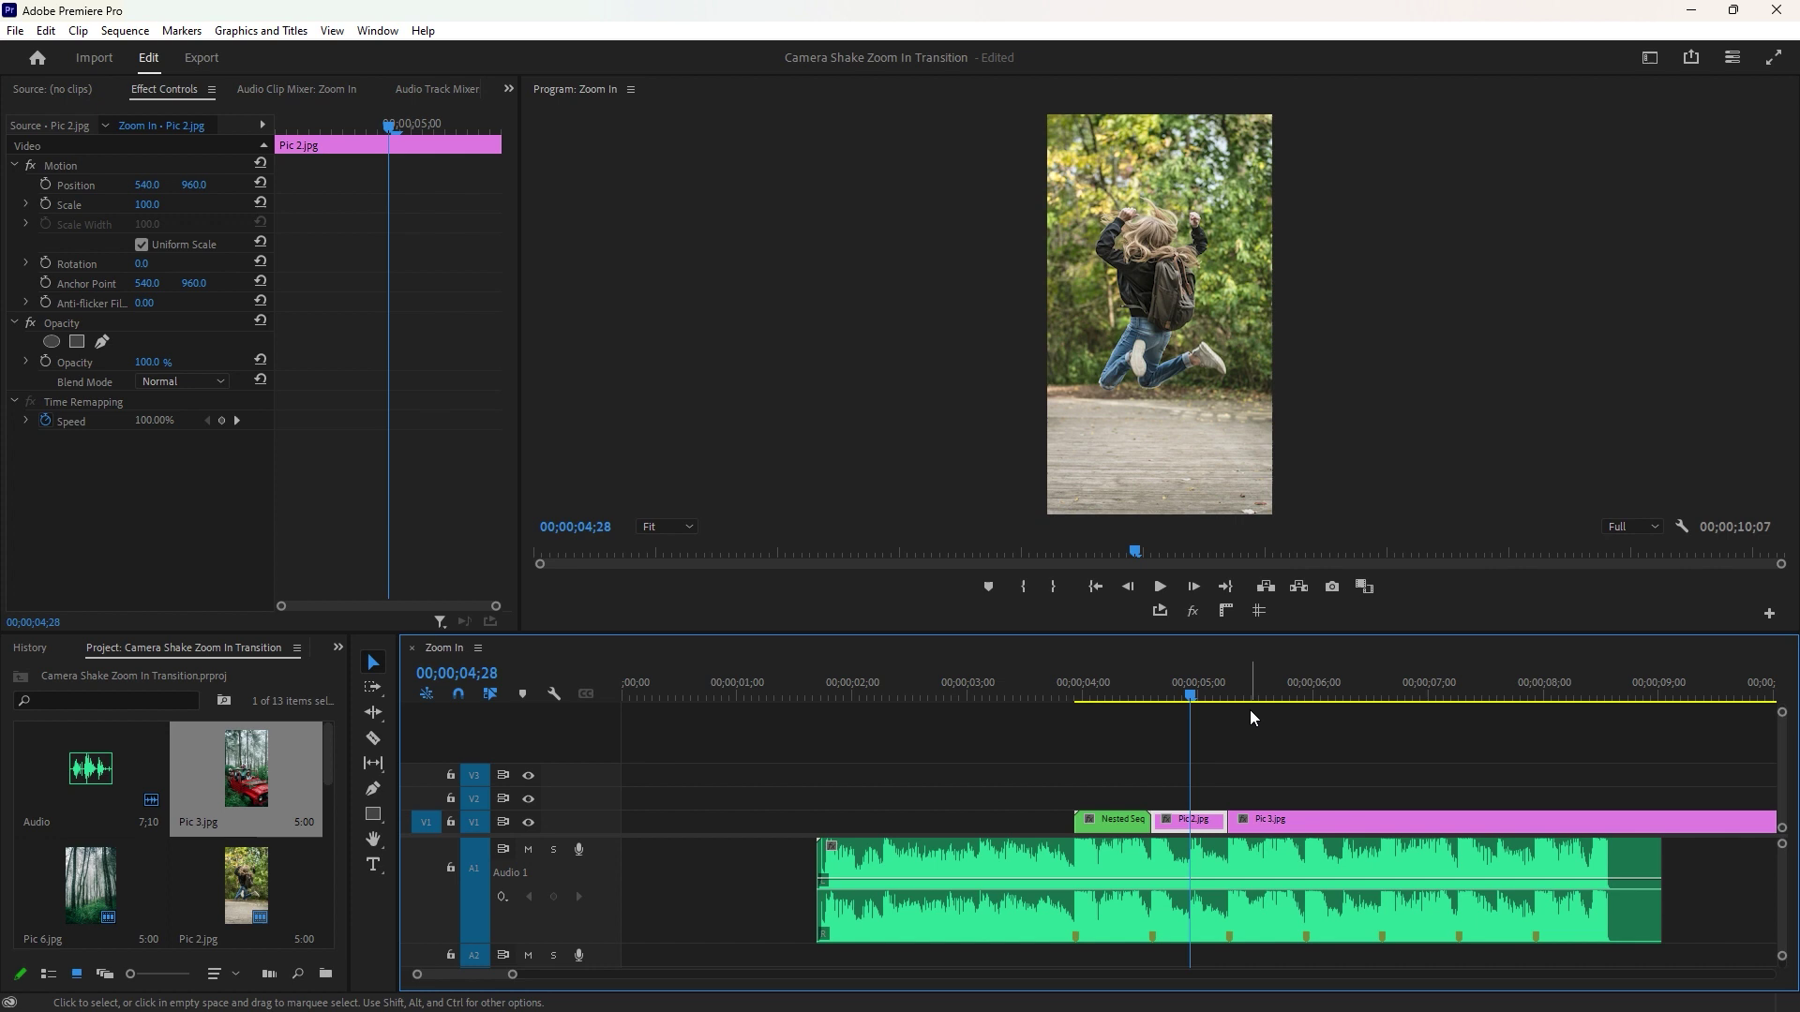
{"action": "left_click_drag", "start_coordinate": [1258, 694], "coordinate": [1305, 681]}
{"action": "key", "text": "w"}
{"action": "left_click", "coordinate": [969, 800]}
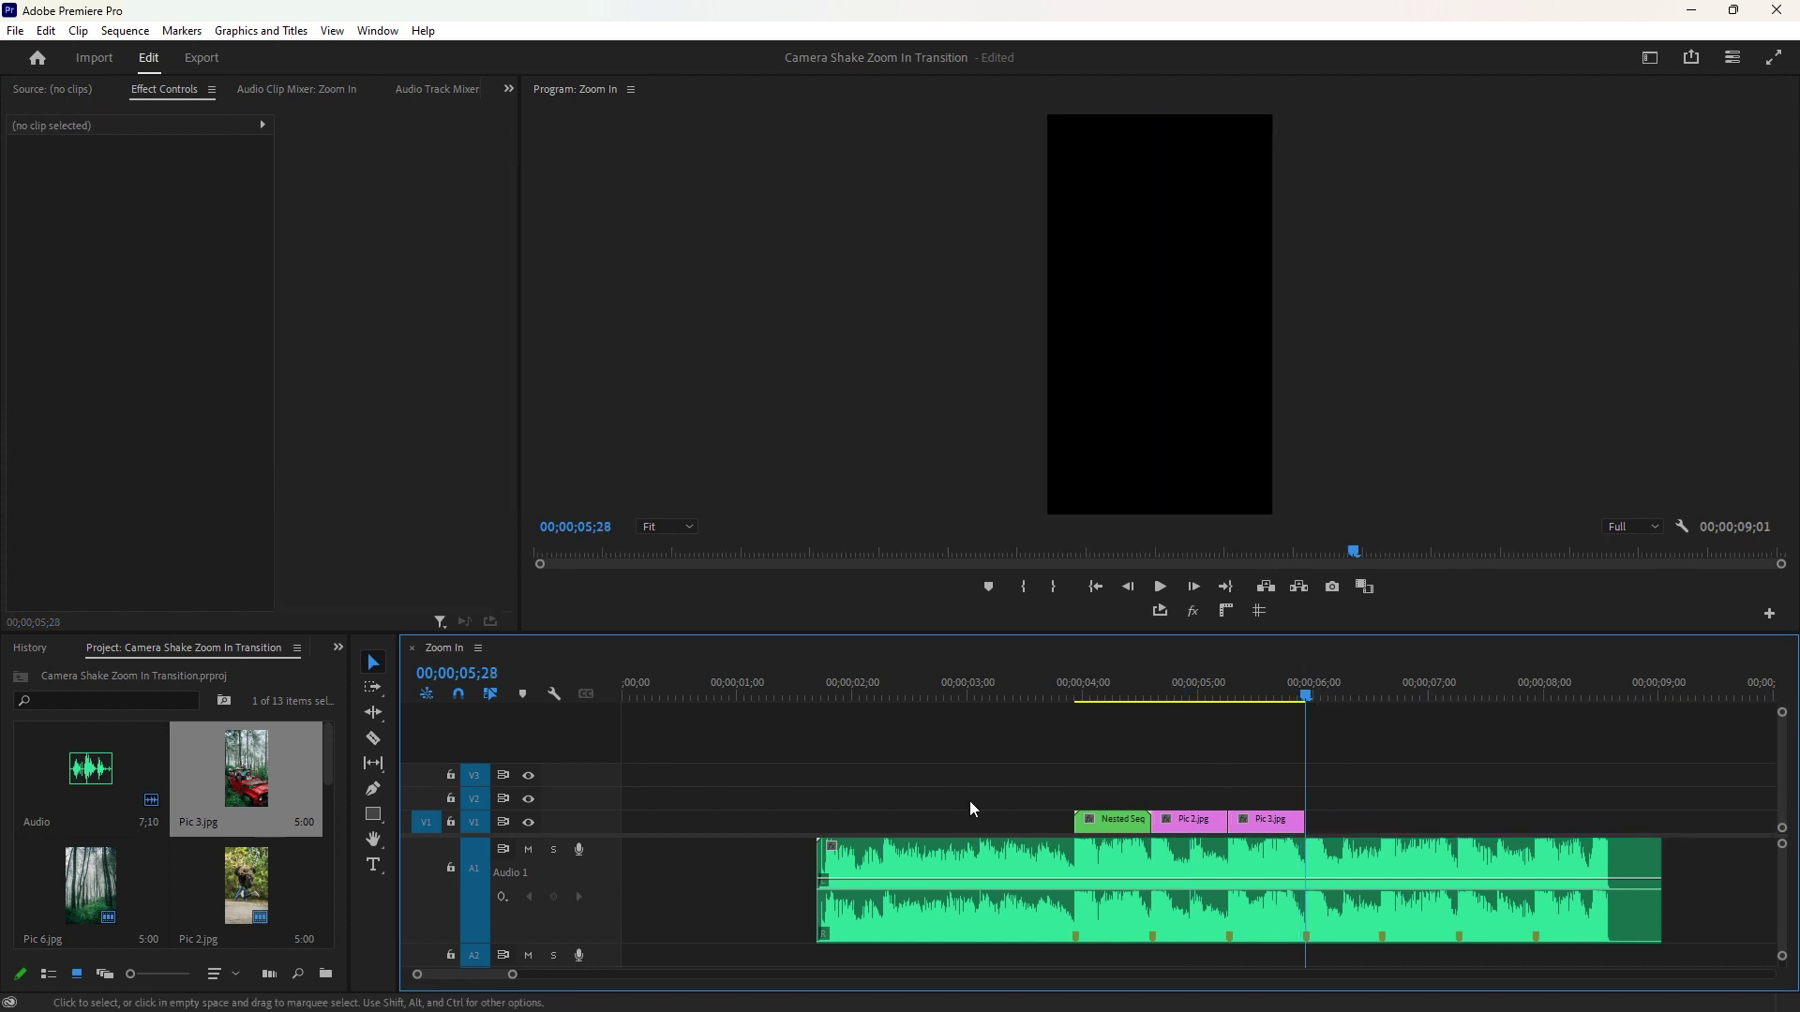
{"action": "scroll", "coordinate": [169, 834], "scroll_direction": "down", "scroll_amount": 3}
{"action": "left_click_drag", "start_coordinate": [90, 843], "coordinate": [1340, 821]}
{"action": "left_click", "coordinate": [1382, 694]}
{"action": "key", "text": "w"}
{"action": "left_click", "coordinate": [1426, 815]}
Add Pic 4.jpg and Pic 7.jpg, trimmed to end on the beats at 7;08 and 7;28
{"action": "scroll", "coordinate": [330, 837], "scroll_direction": "up", "scroll_amount": 2}
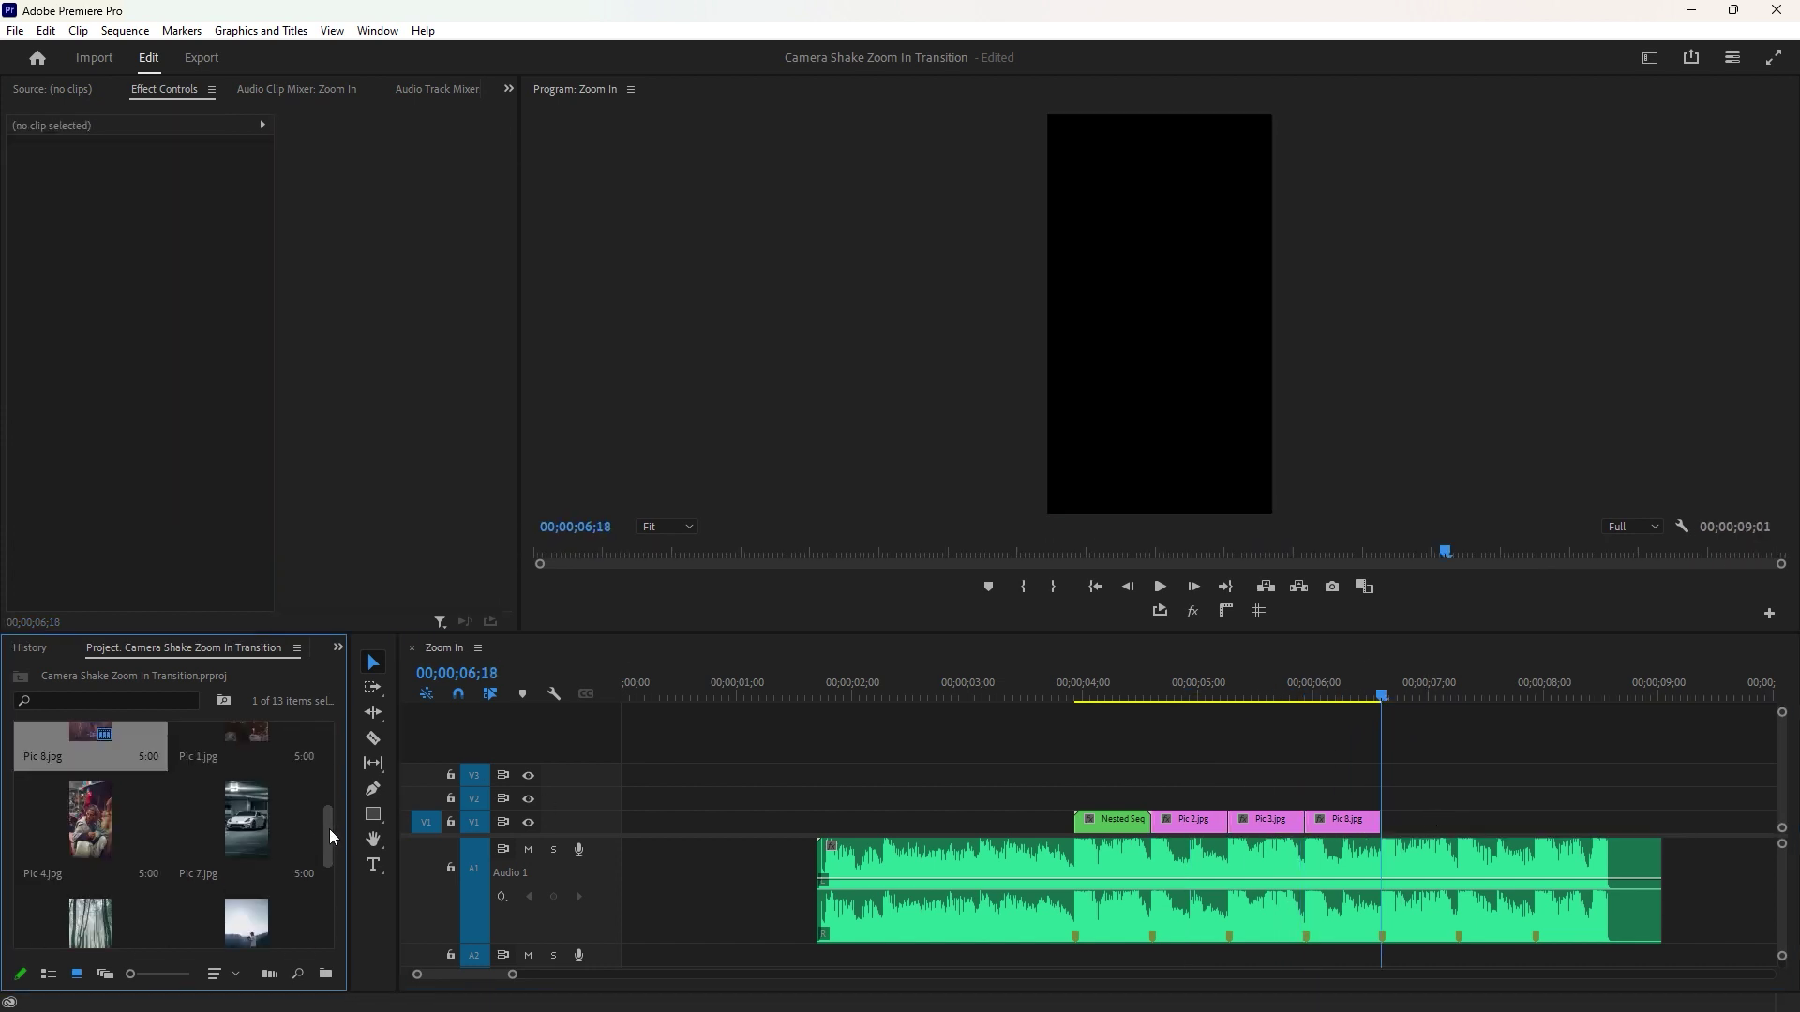
{"action": "left_click_drag", "start_coordinate": [90, 820], "coordinate": [1416, 821]}
{"action": "left_click", "coordinate": [1458, 694]}
{"action": "key", "text": "w"}
{"action": "left_click", "coordinate": [1519, 819]}
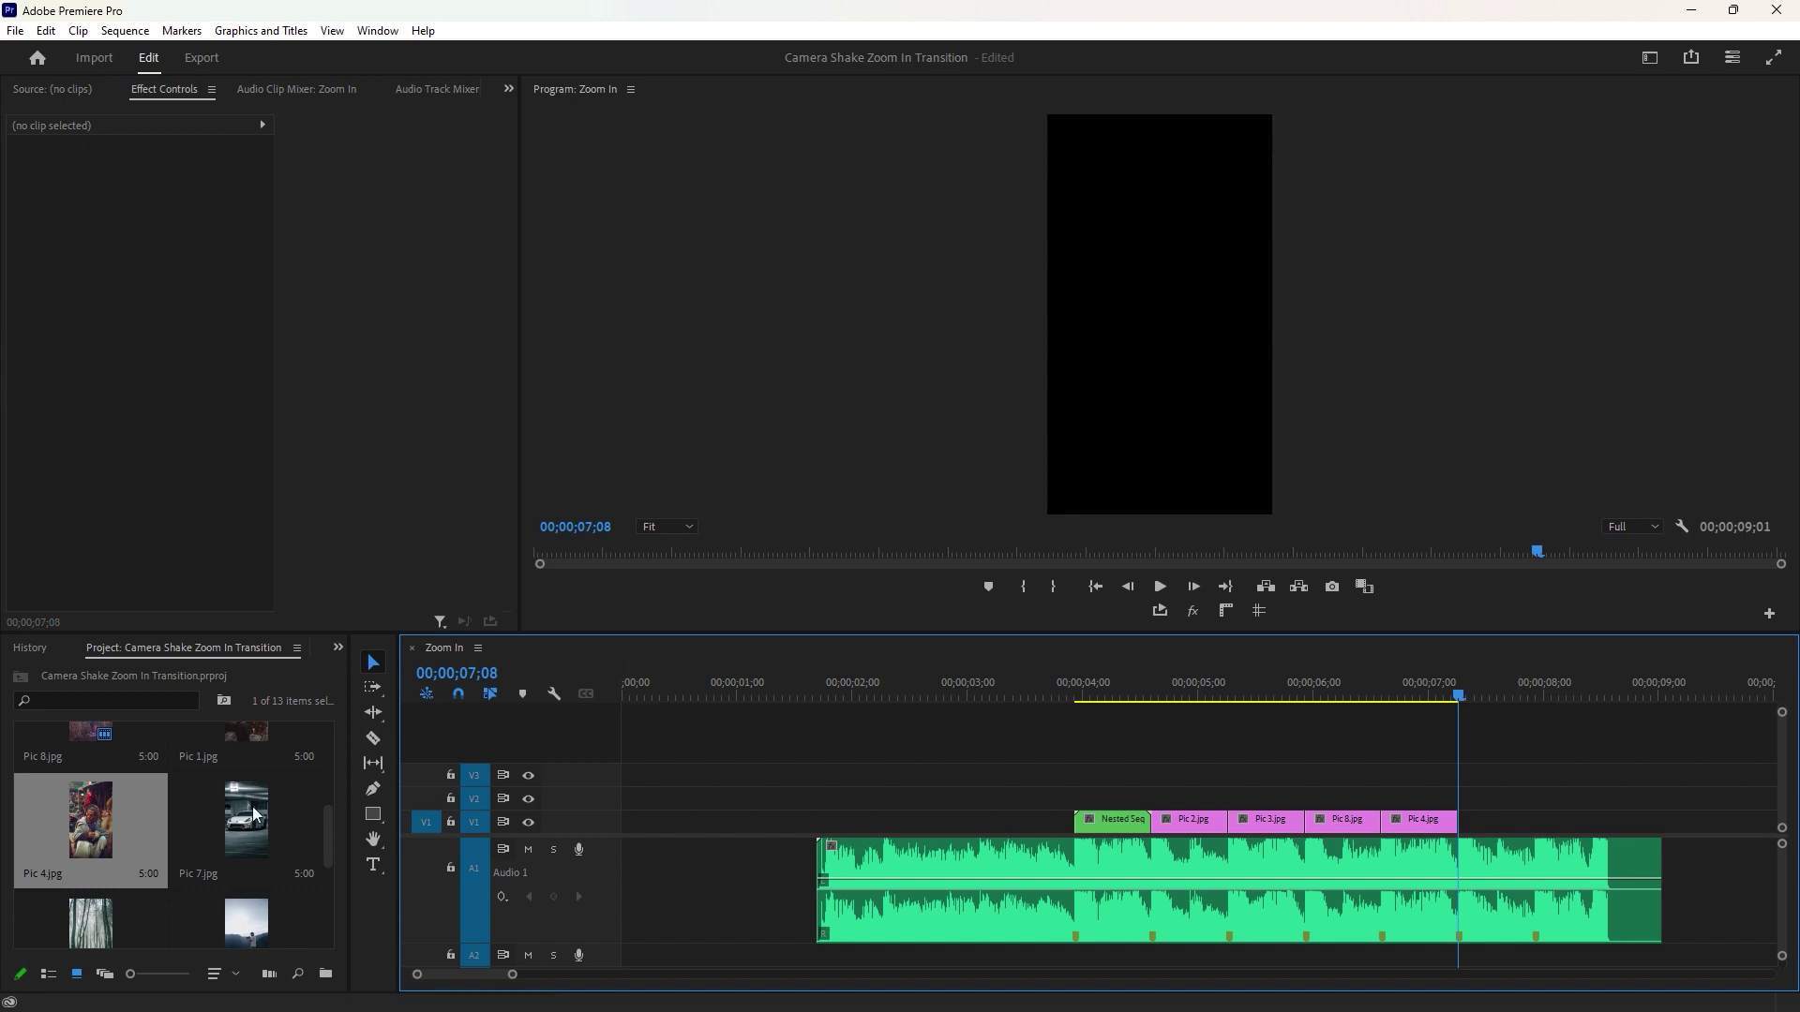
{"action": "left_click_drag", "start_coordinate": [255, 814], "coordinate": [1500, 821]}
{"action": "left_click", "coordinate": [1535, 693]}
{"action": "key", "text": "w"}
{"action": "left_click", "coordinate": [1613, 798]}
Add Pic 1.jpg and trim it to end on the beat at 8;17
{"action": "scroll", "coordinate": [245, 844], "scroll_direction": "up", "scroll_amount": 3}
{"action": "left_click_drag", "start_coordinate": [245, 848], "coordinate": [1558, 827]}
{"action": "left_click", "coordinate": [1608, 694]}
{"action": "key", "text": "w"}
{"action": "left_click", "coordinate": [1647, 821]}
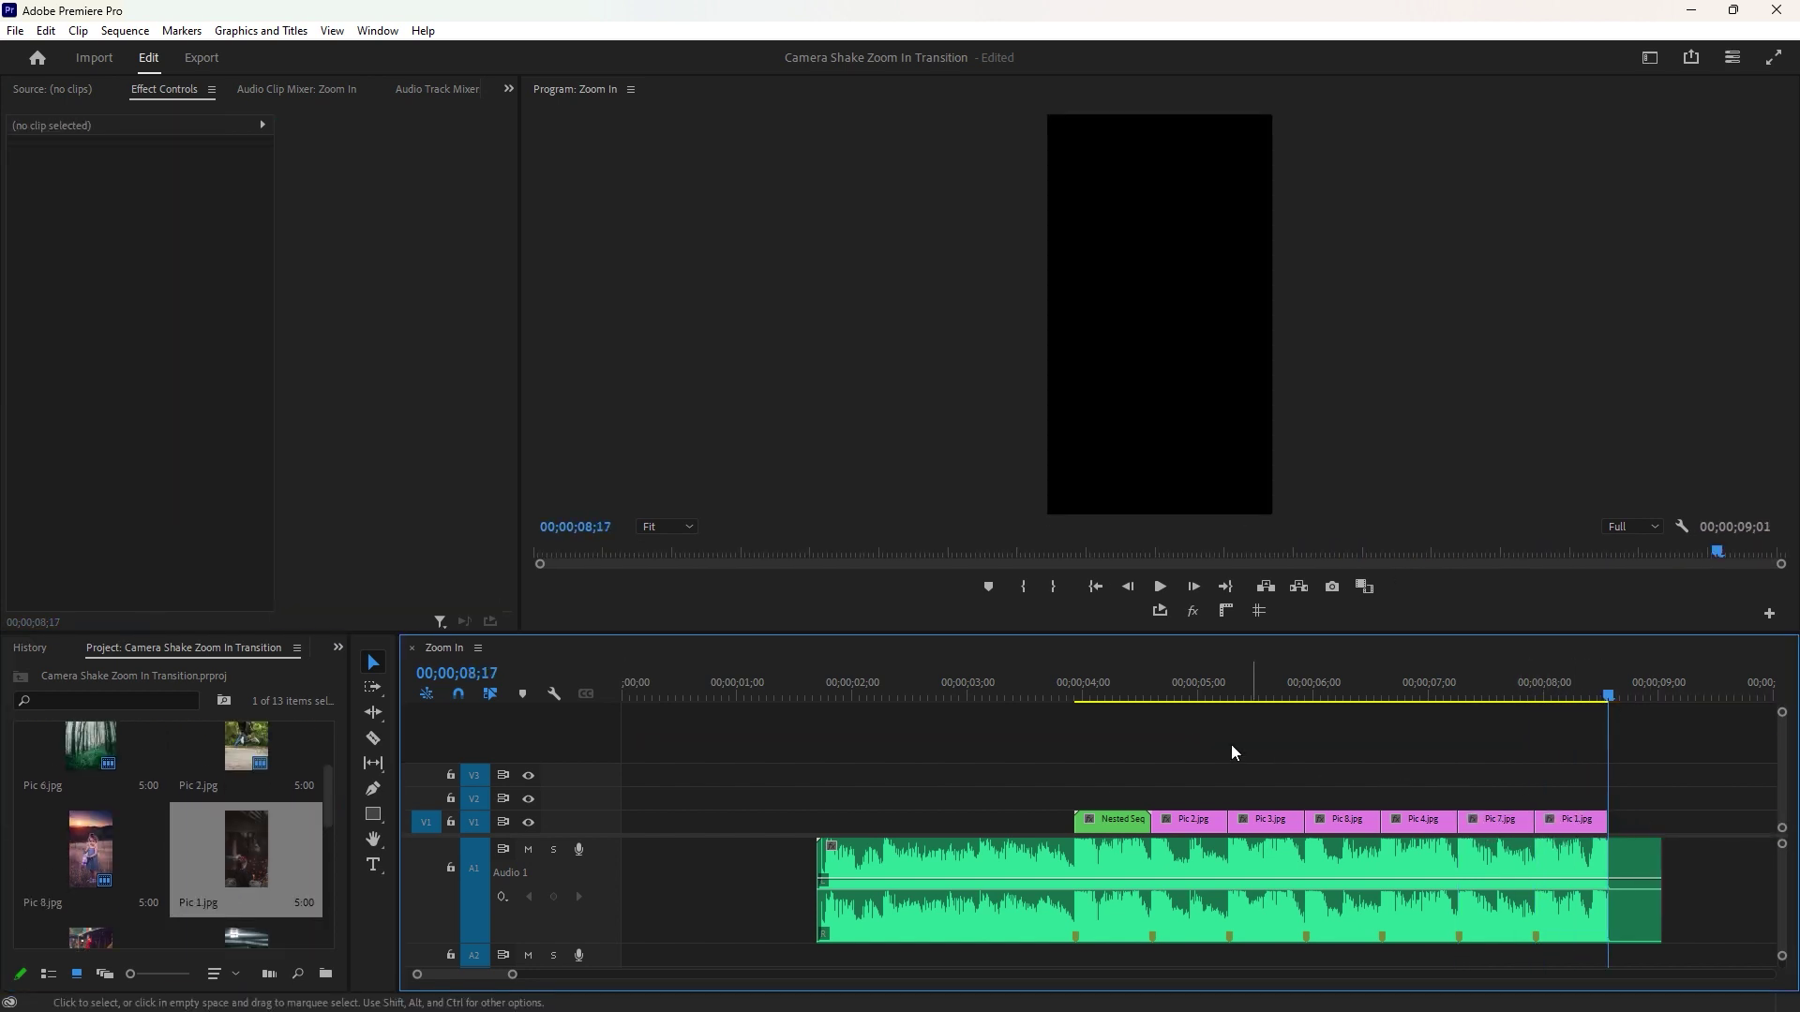
Play the sequence from 03;28, then show the Effects panel with Presets expanded
{"action": "left_click", "coordinate": [1078, 695]}
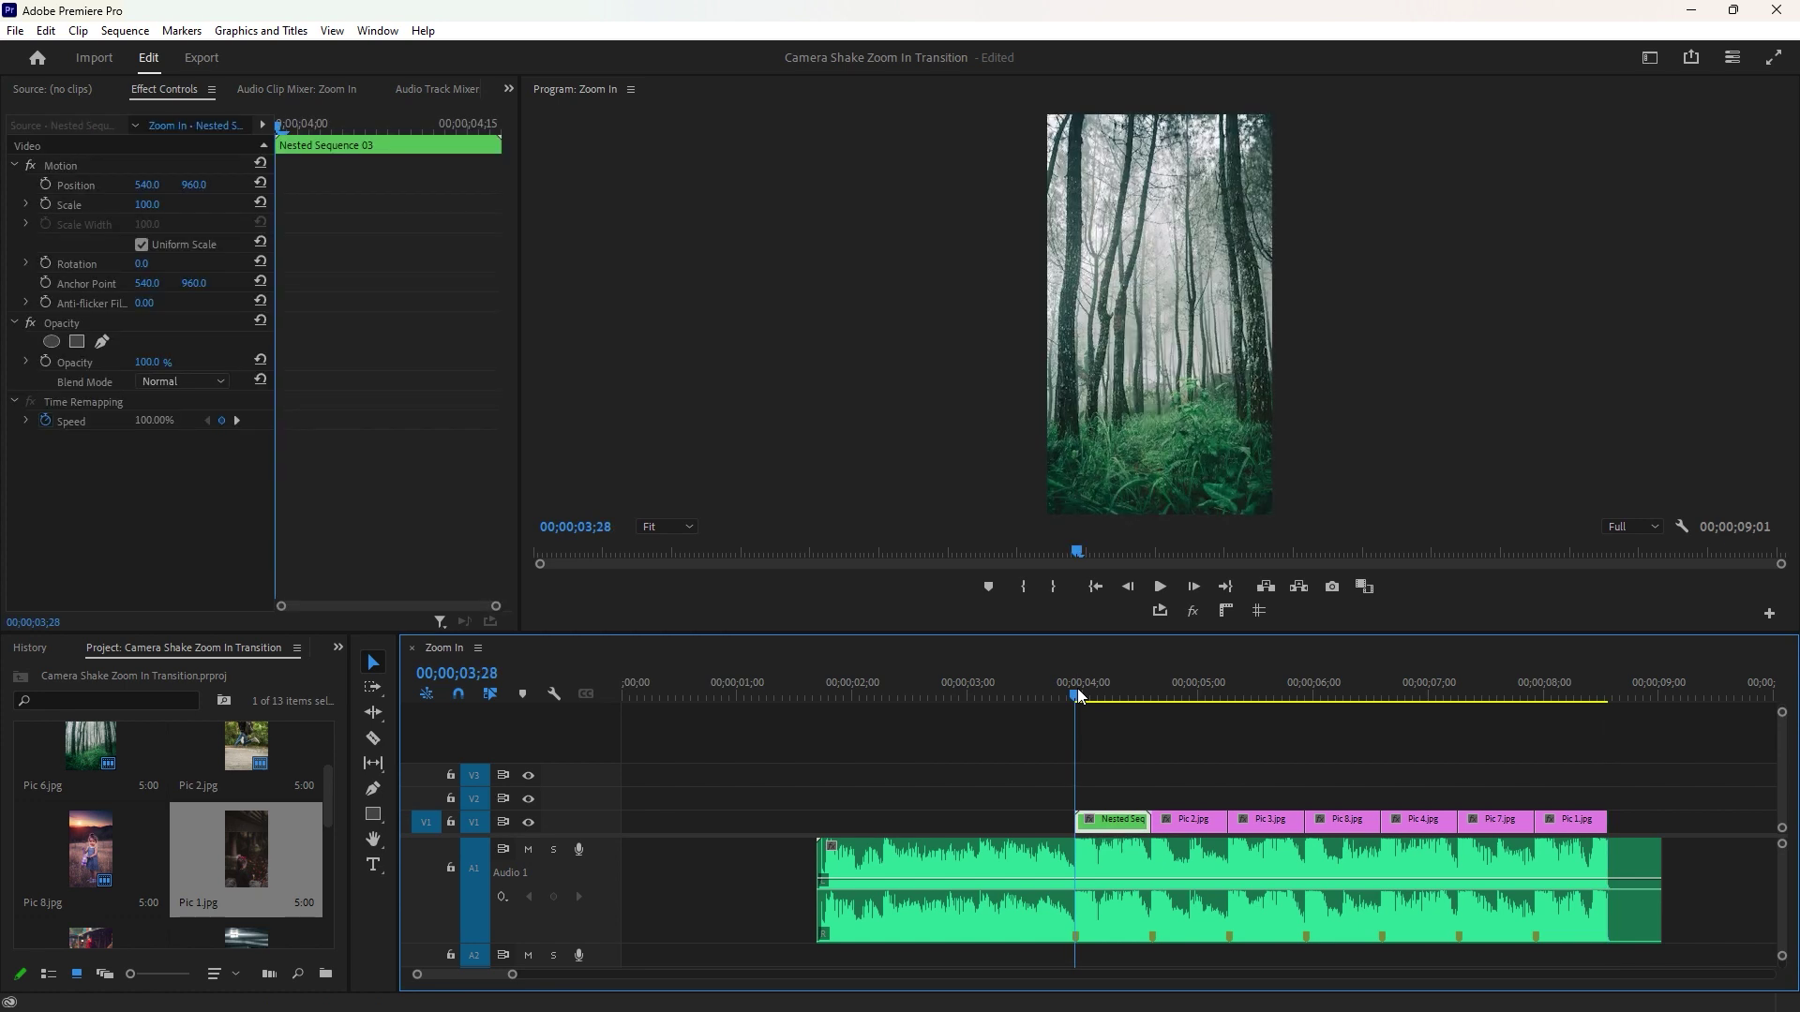
{"action": "key", "text": "space"}
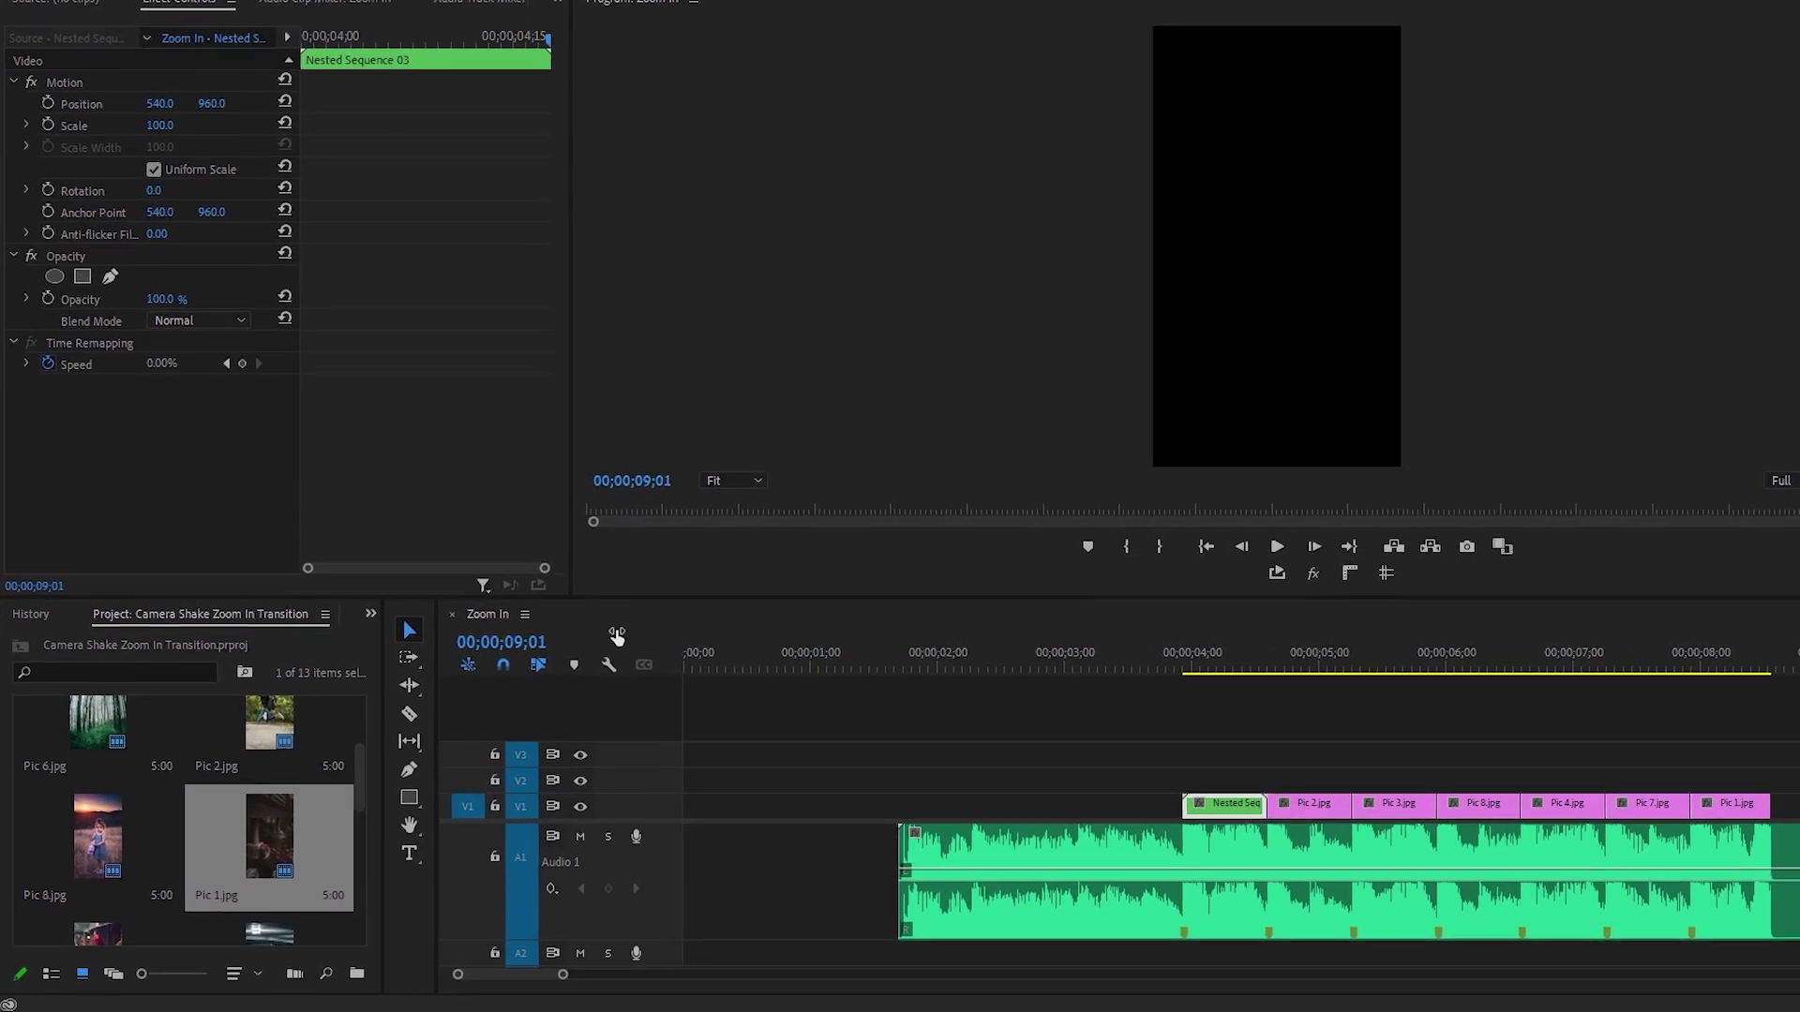
{"action": "left_click", "coordinate": [368, 616]}
{"action": "left_click", "coordinate": [381, 704]}
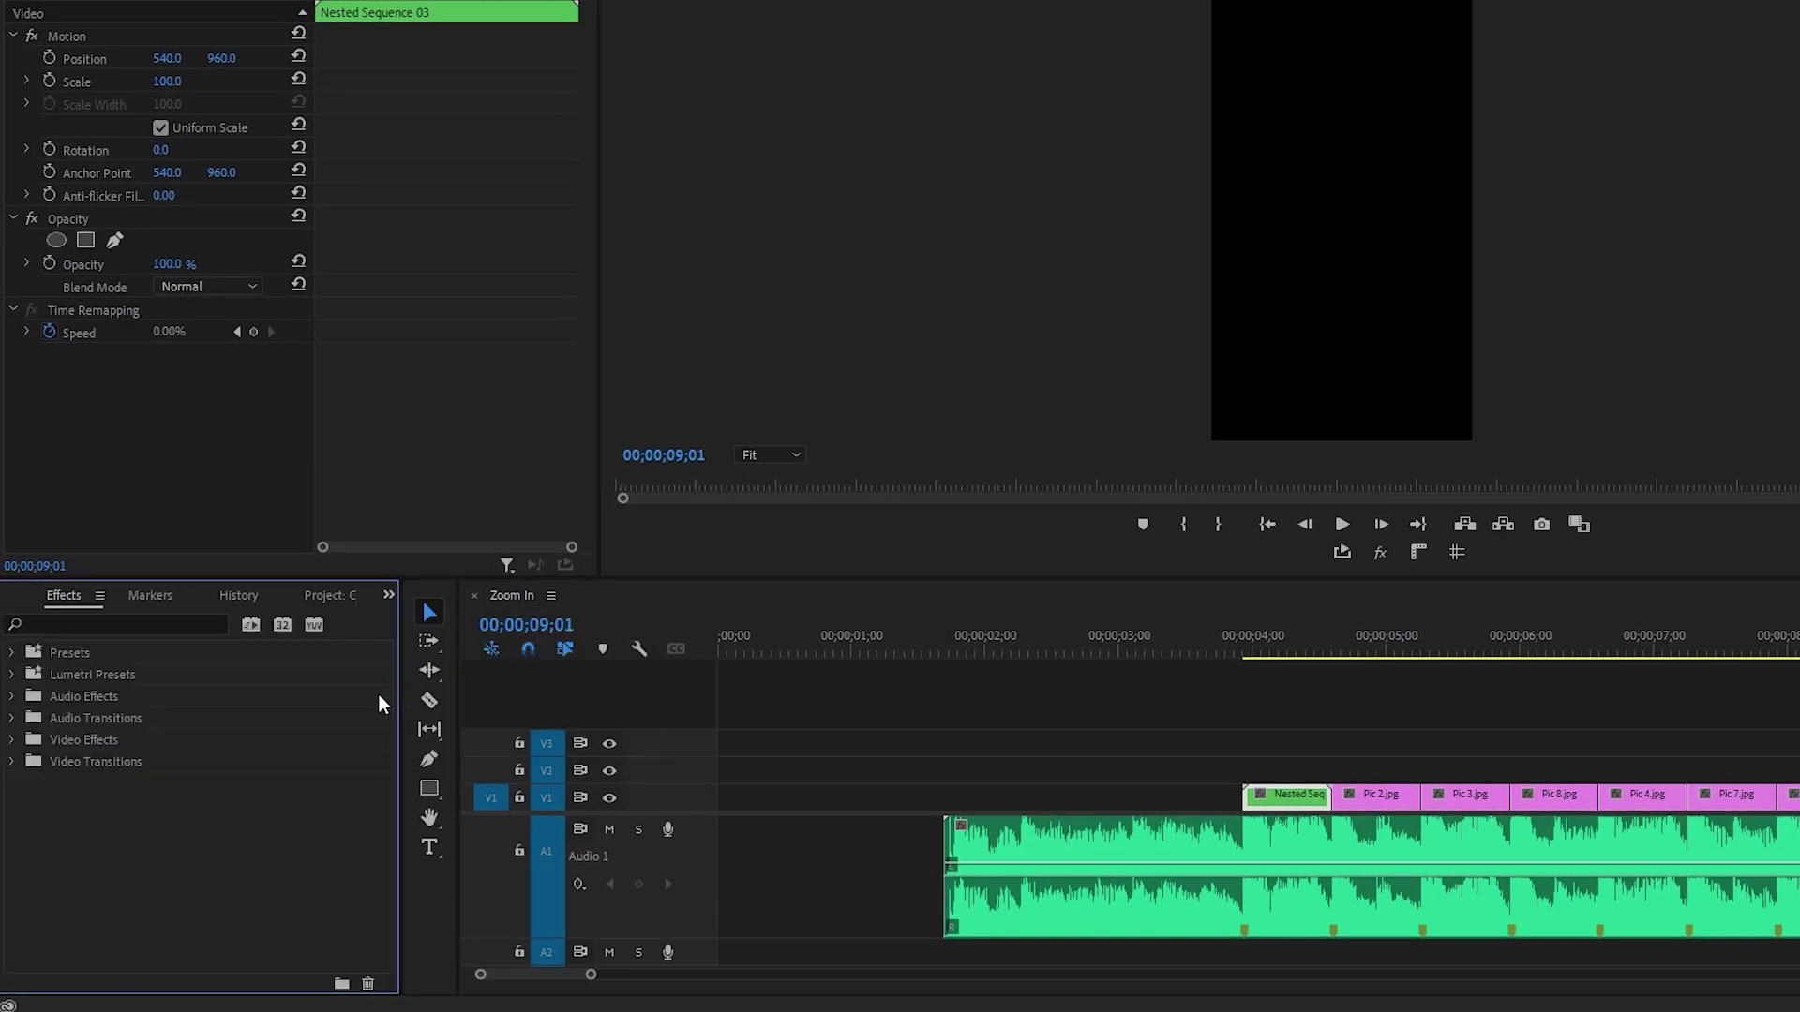
{"action": "left_click", "coordinate": [13, 652]}
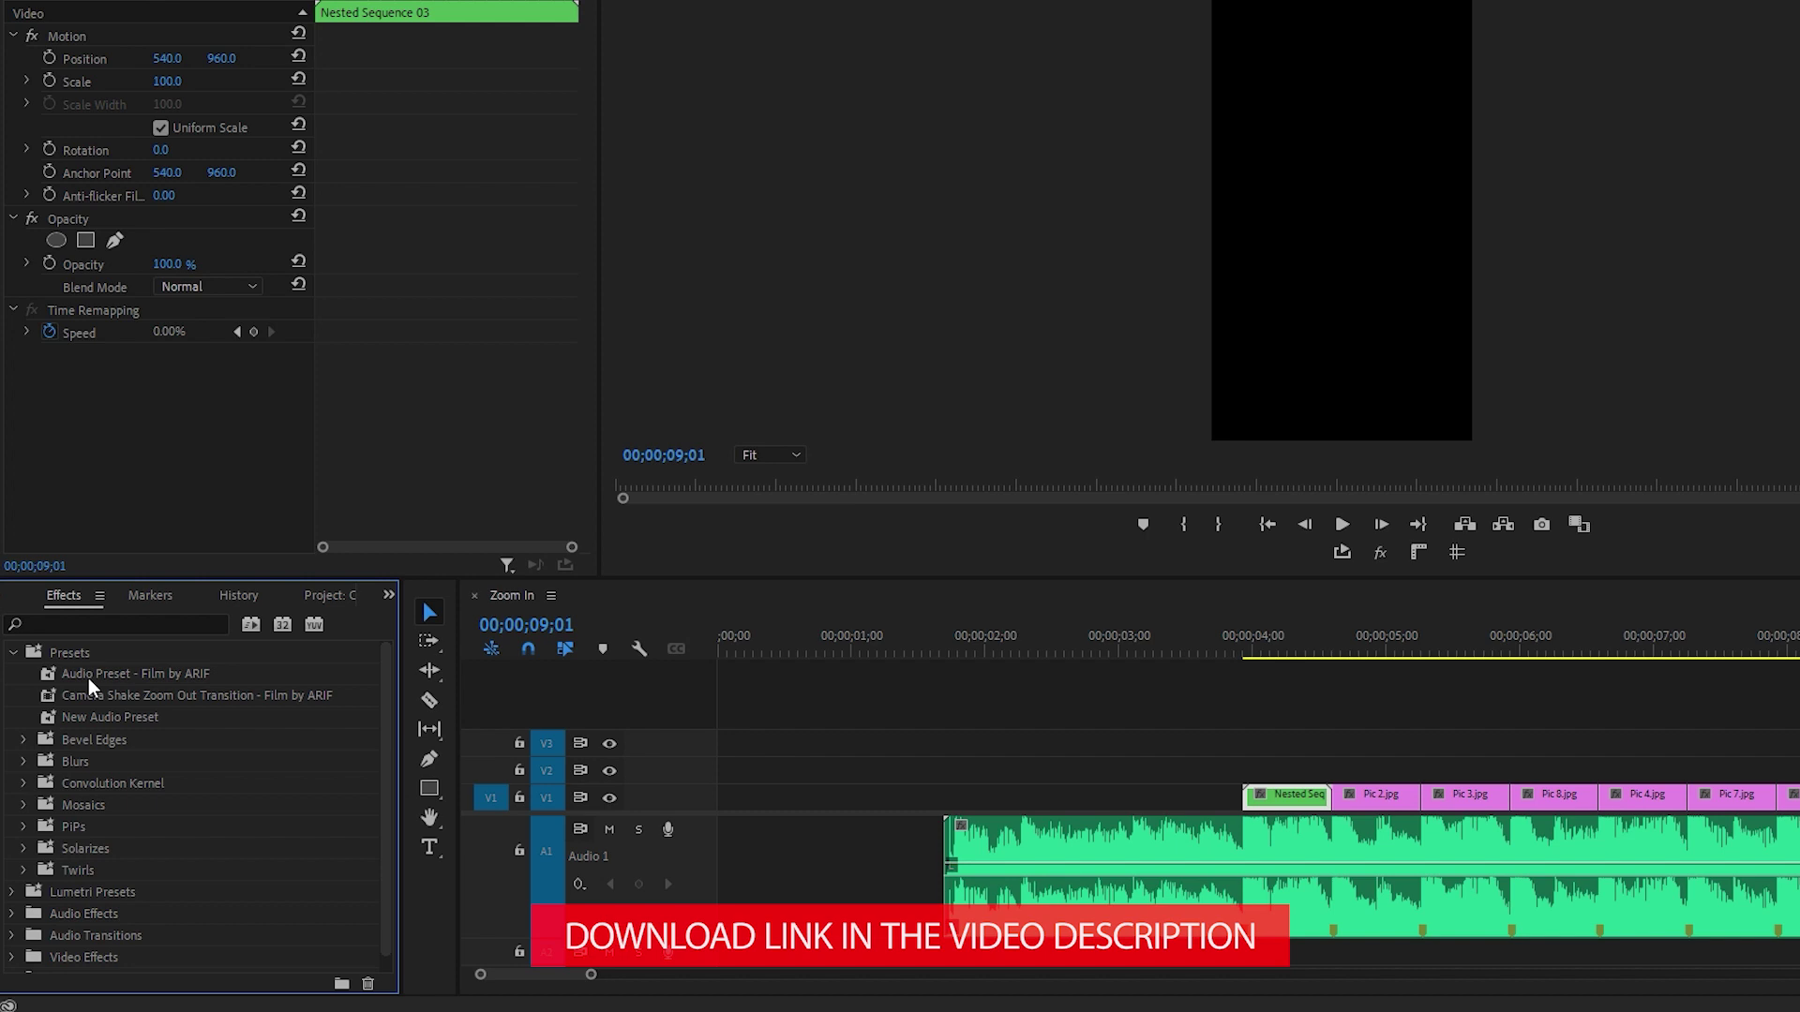
Import the Camera Shake Zoom In Transition .prfpset file into the Presets folder
{"action": "right_click", "coordinate": [75, 651]}
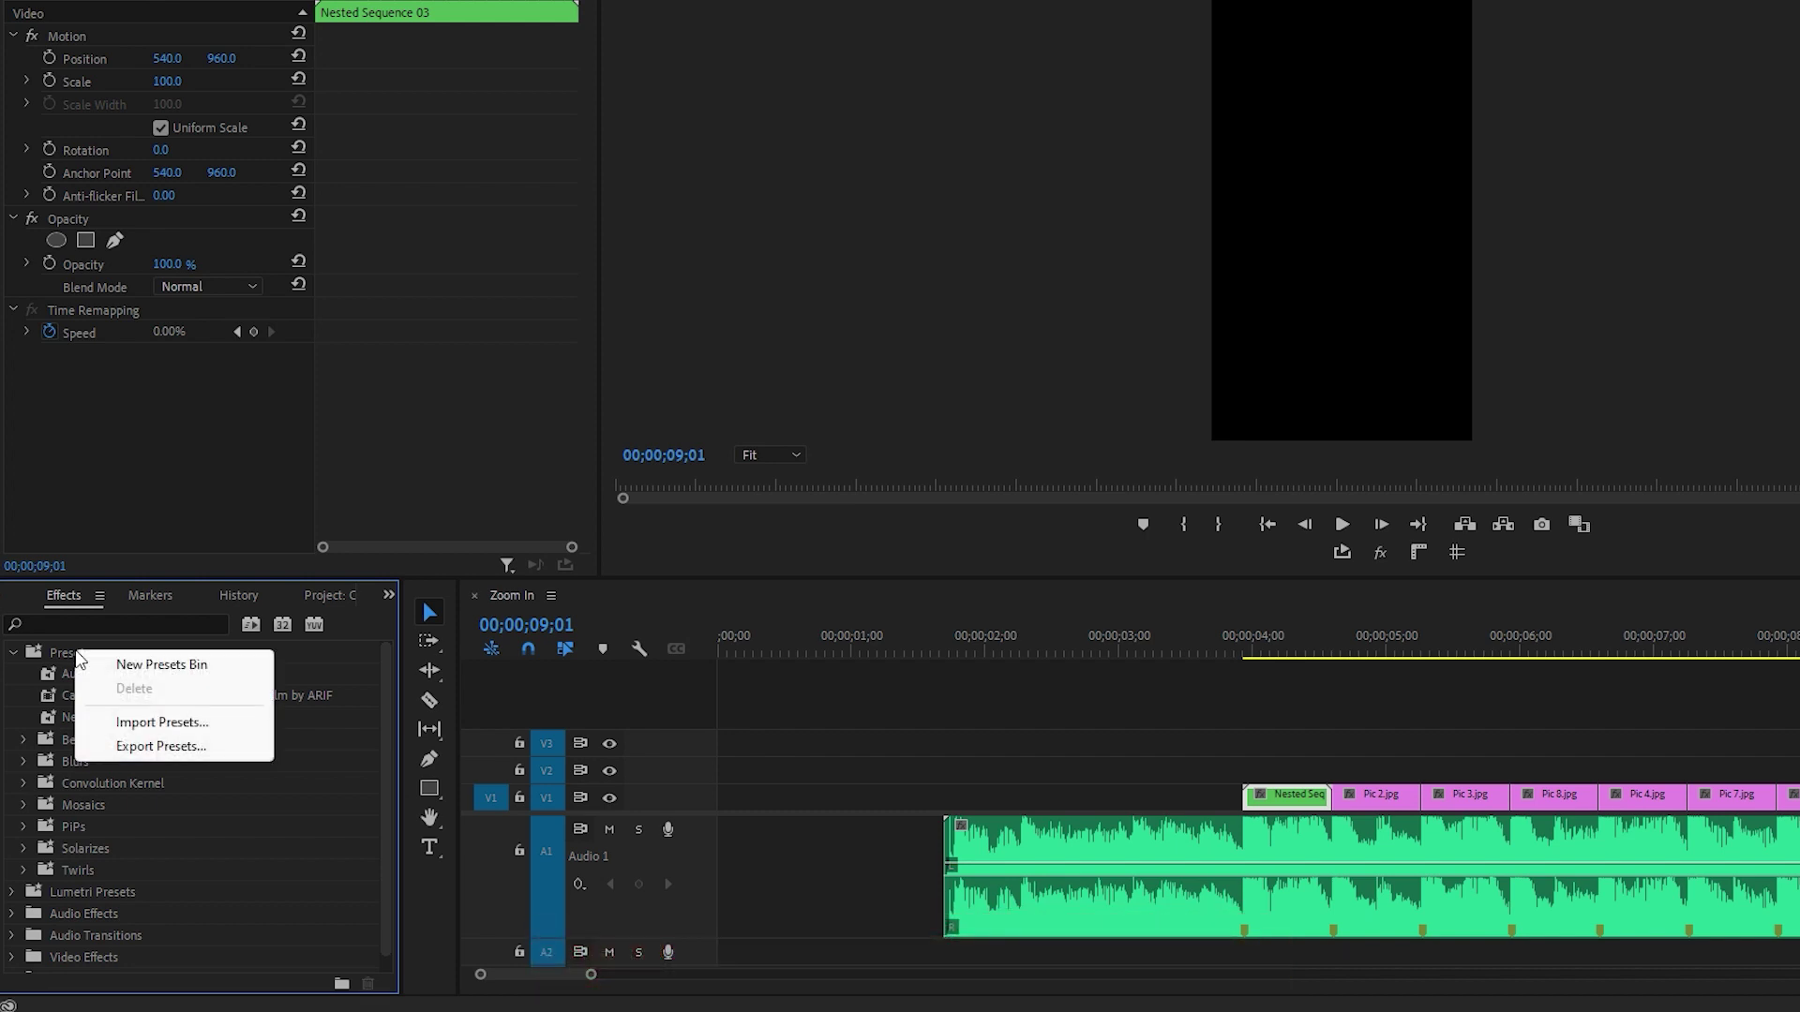
{"action": "left_click", "coordinate": [126, 724]}
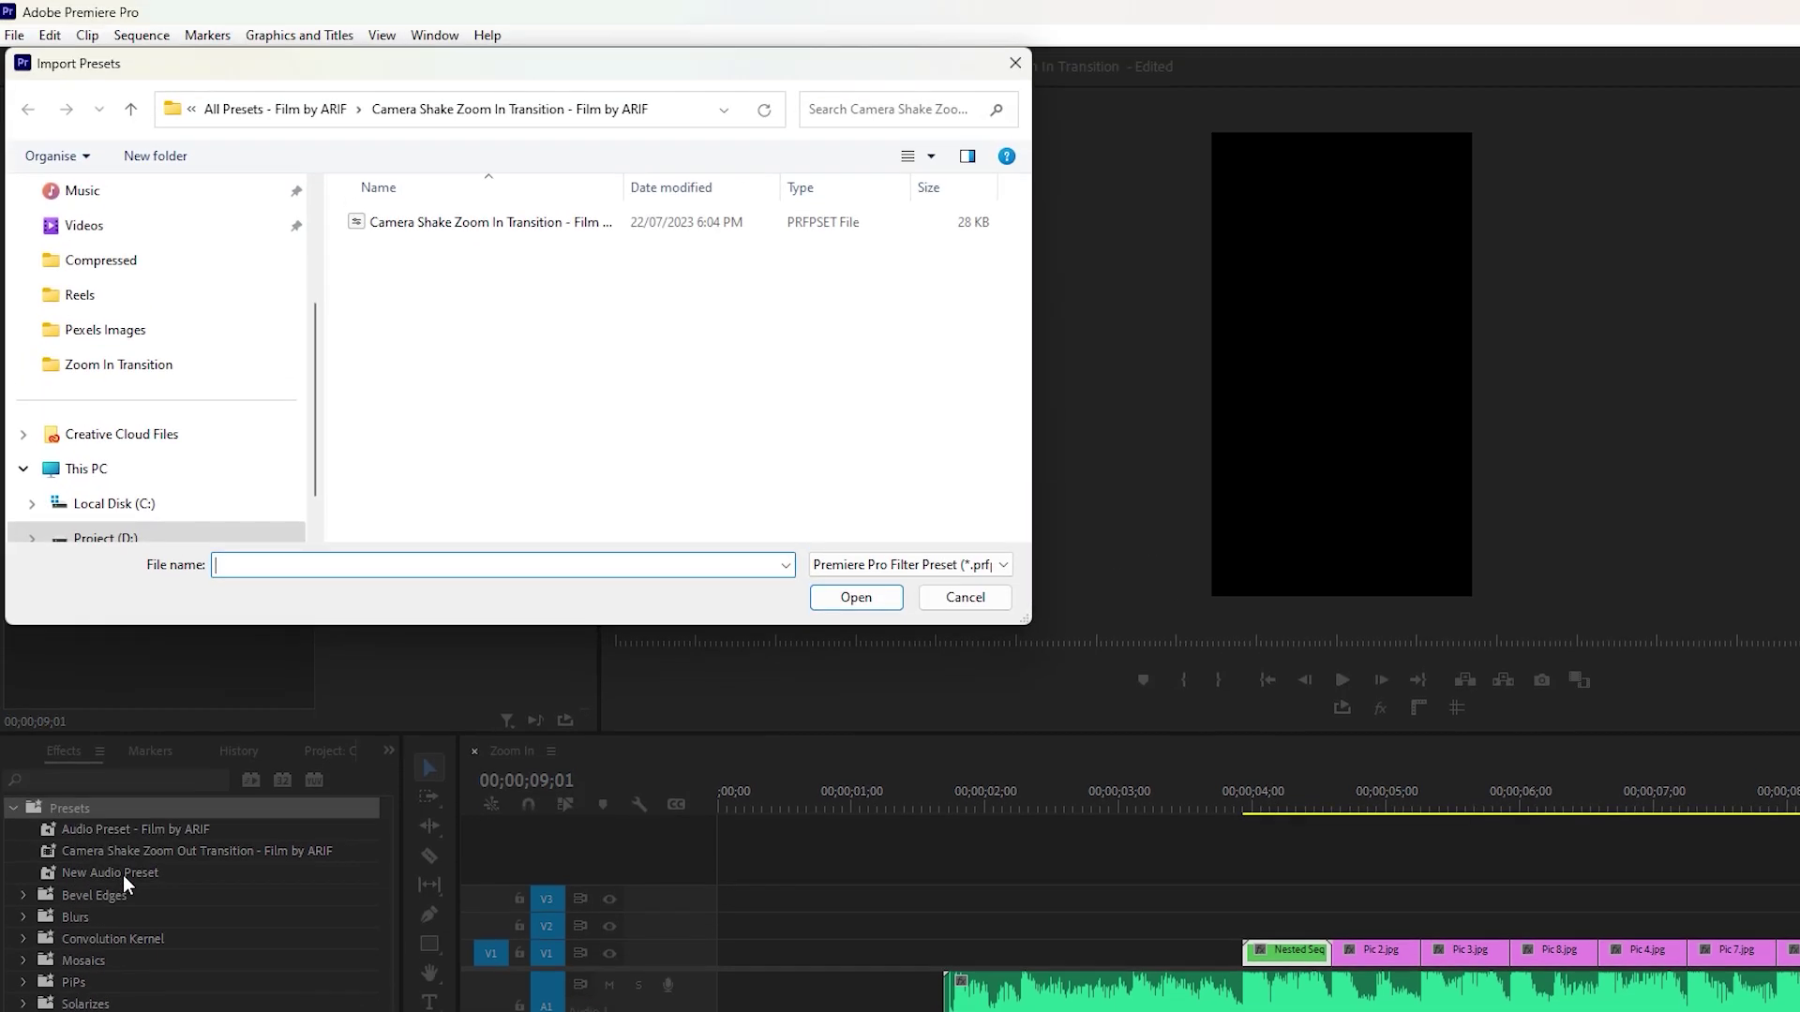
{"action": "left_click", "coordinate": [488, 225]}
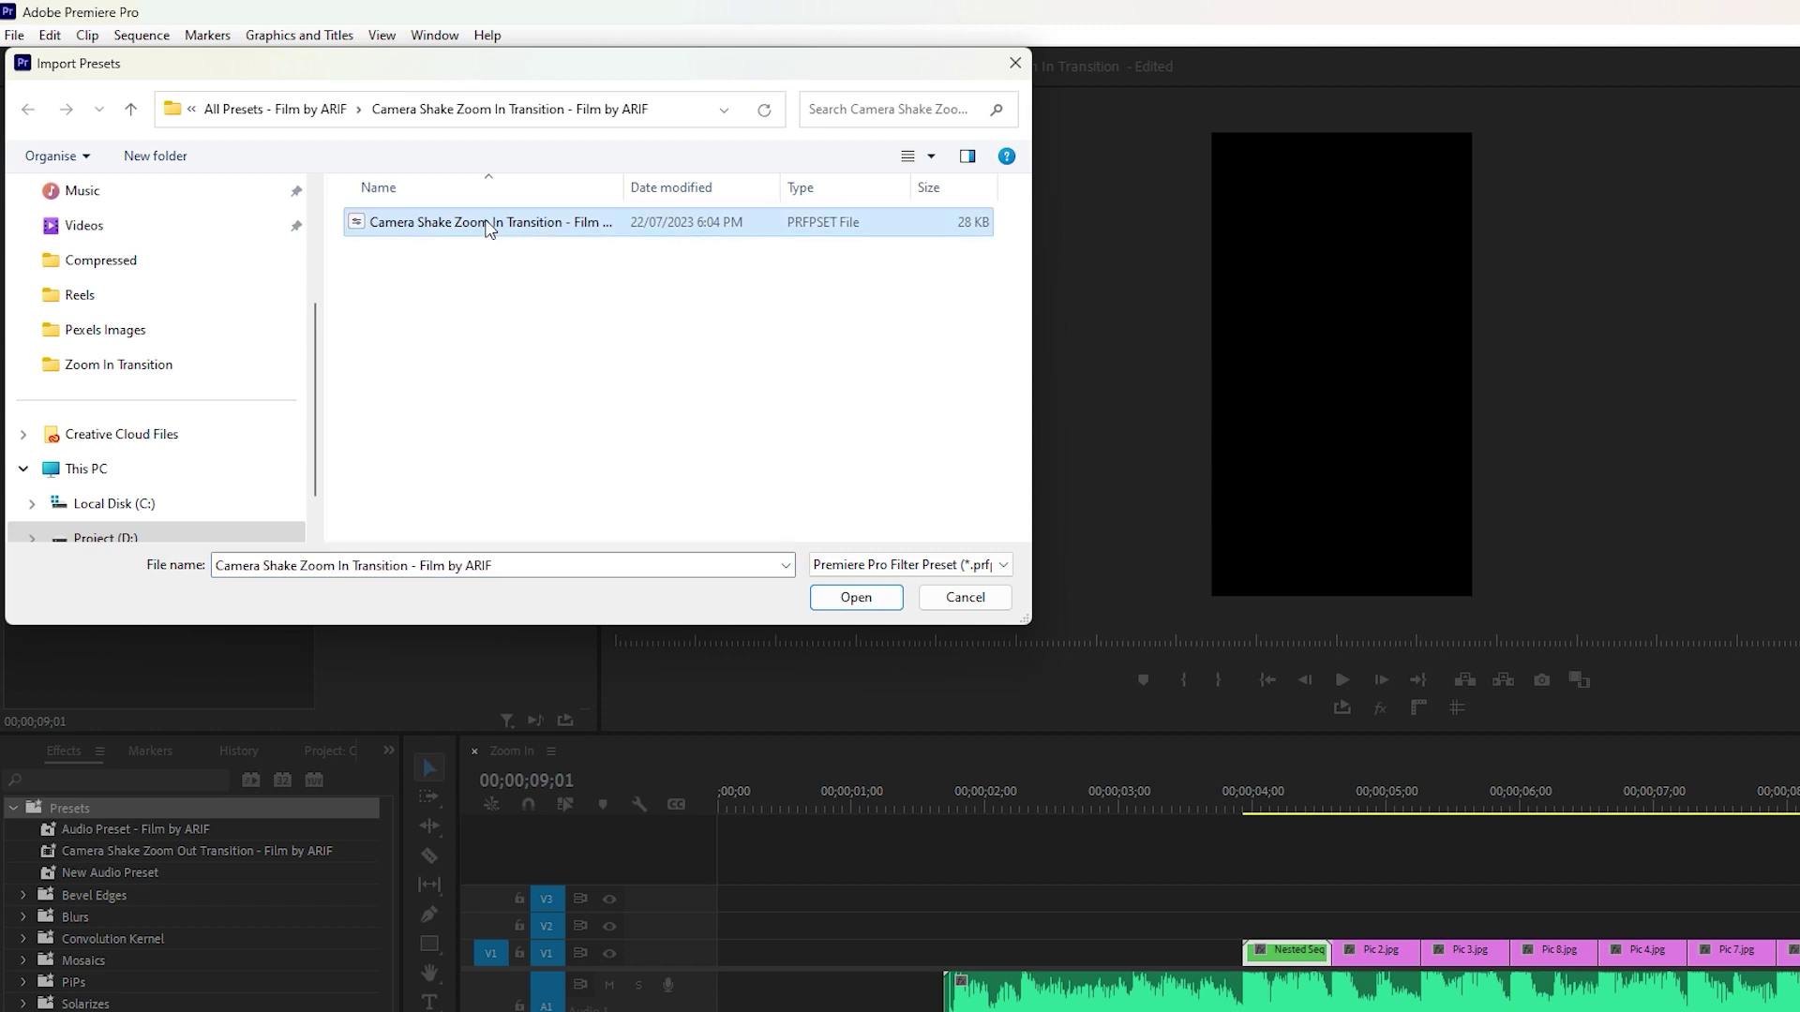
{"action": "left_click", "coordinate": [856, 598]}
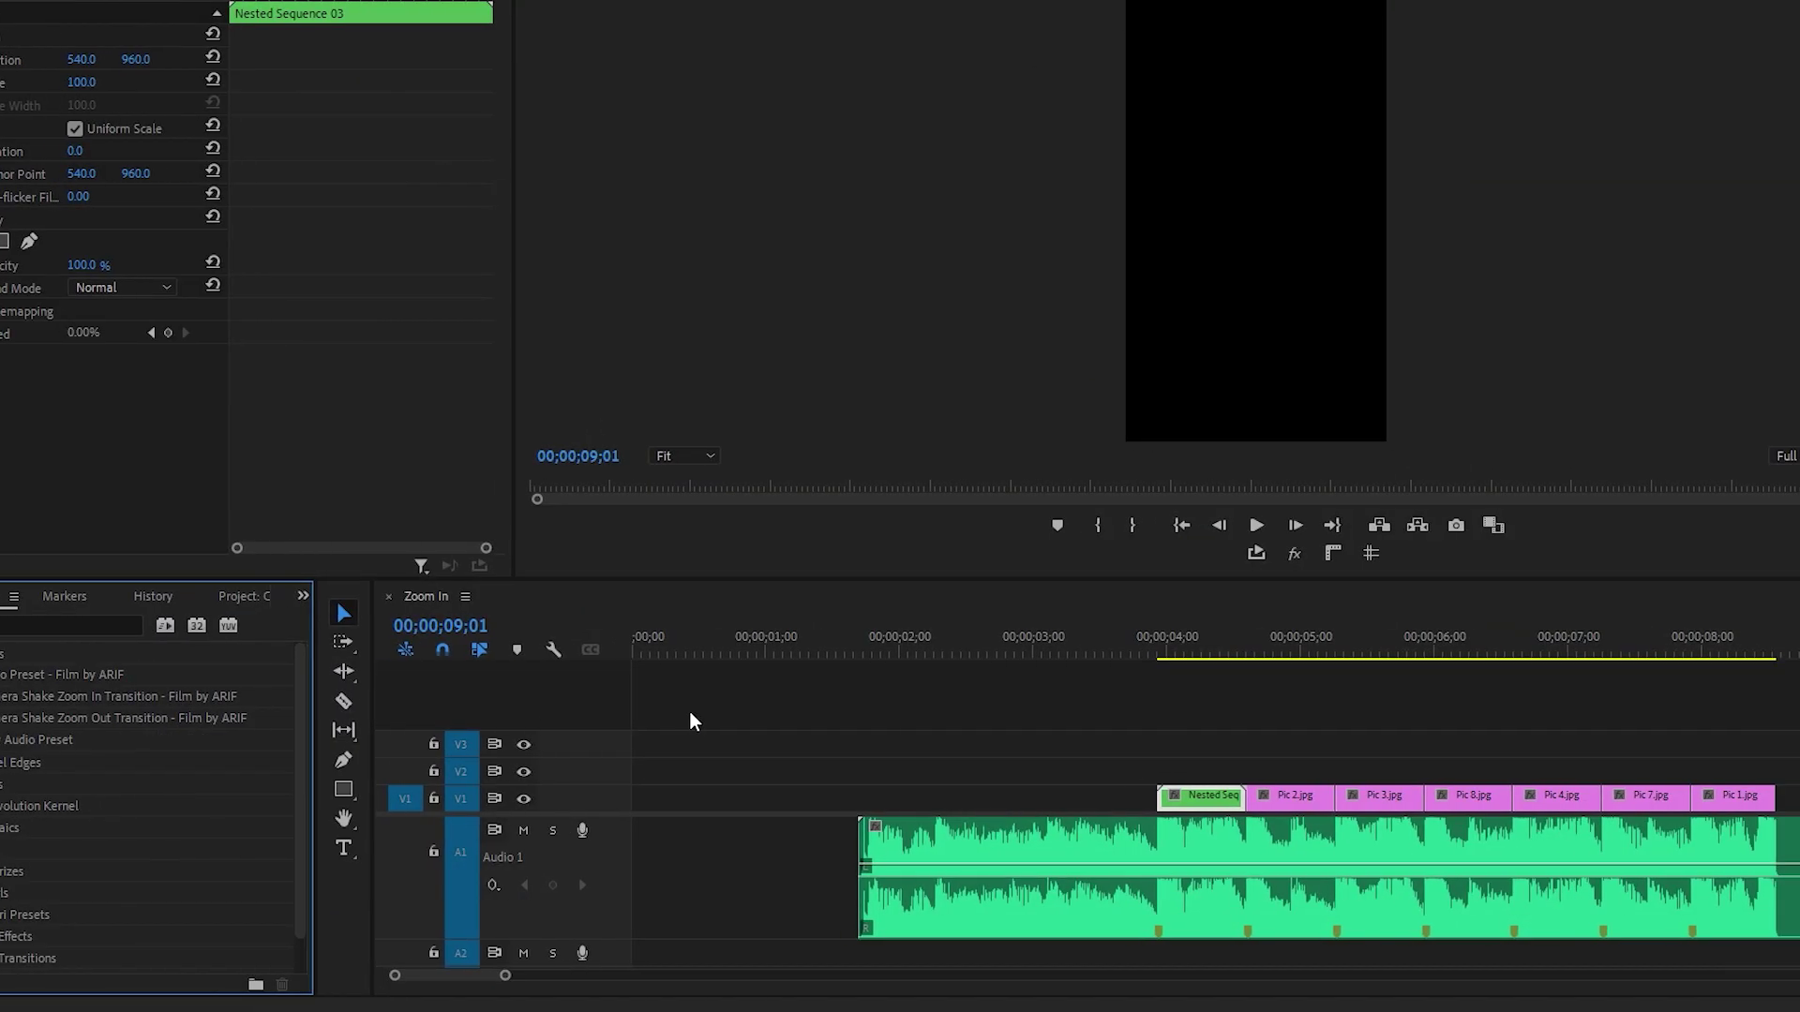
Apply the Camera Shake Zoom In Transition preset to all seven selected V1 clips
{"action": "left_click", "coordinate": [1548, 735]}
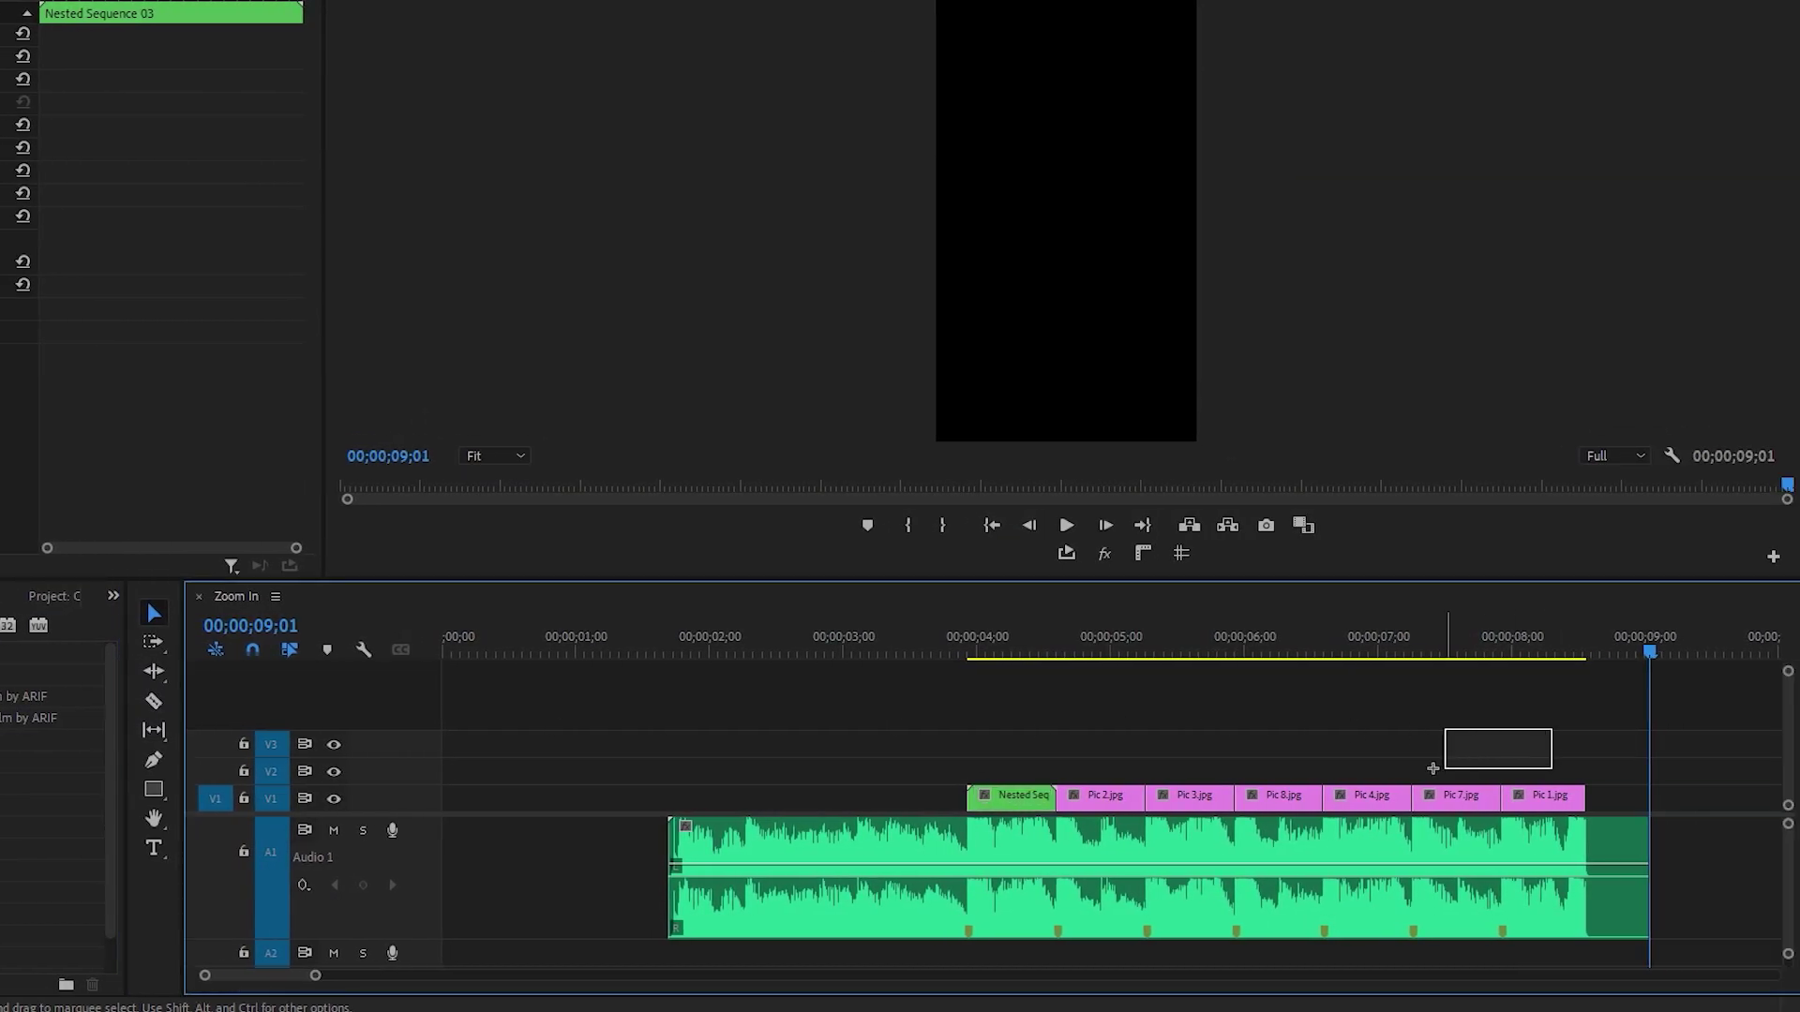
{"action": "left_click_drag", "start_coordinate": [1432, 769], "coordinate": [881, 808]}
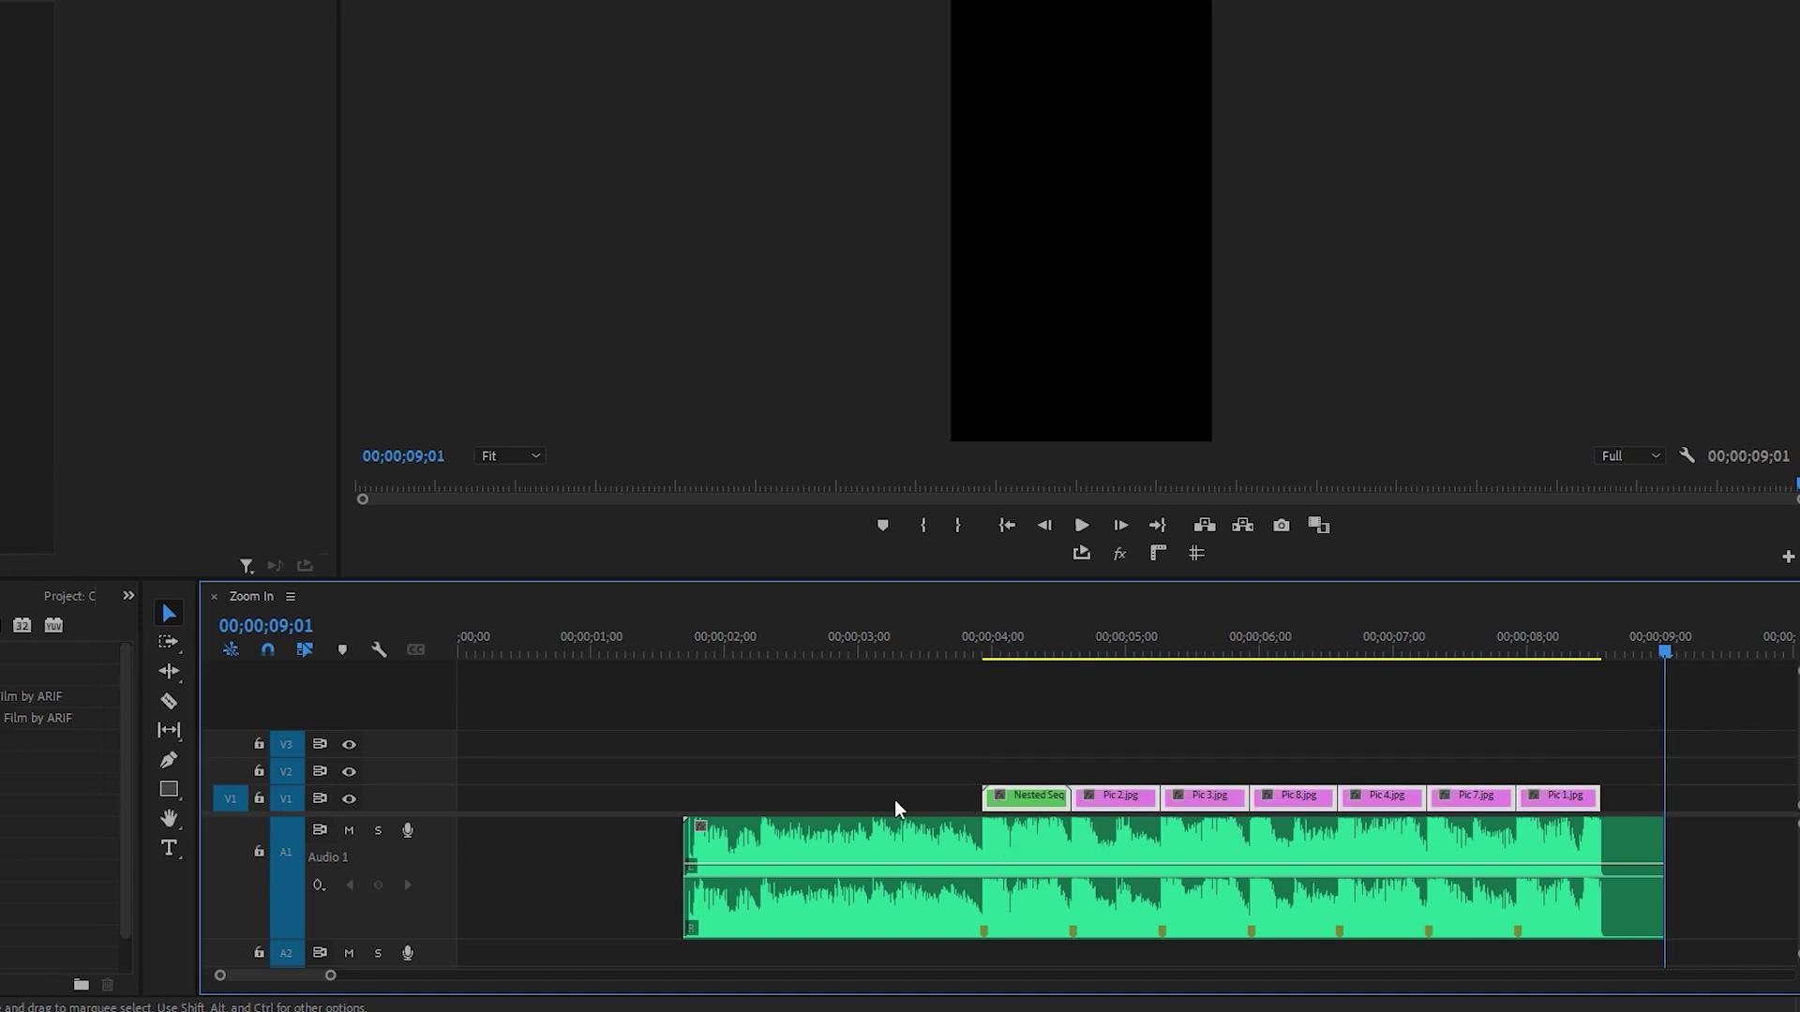
{"action": "left_click", "coordinate": [199, 696]}
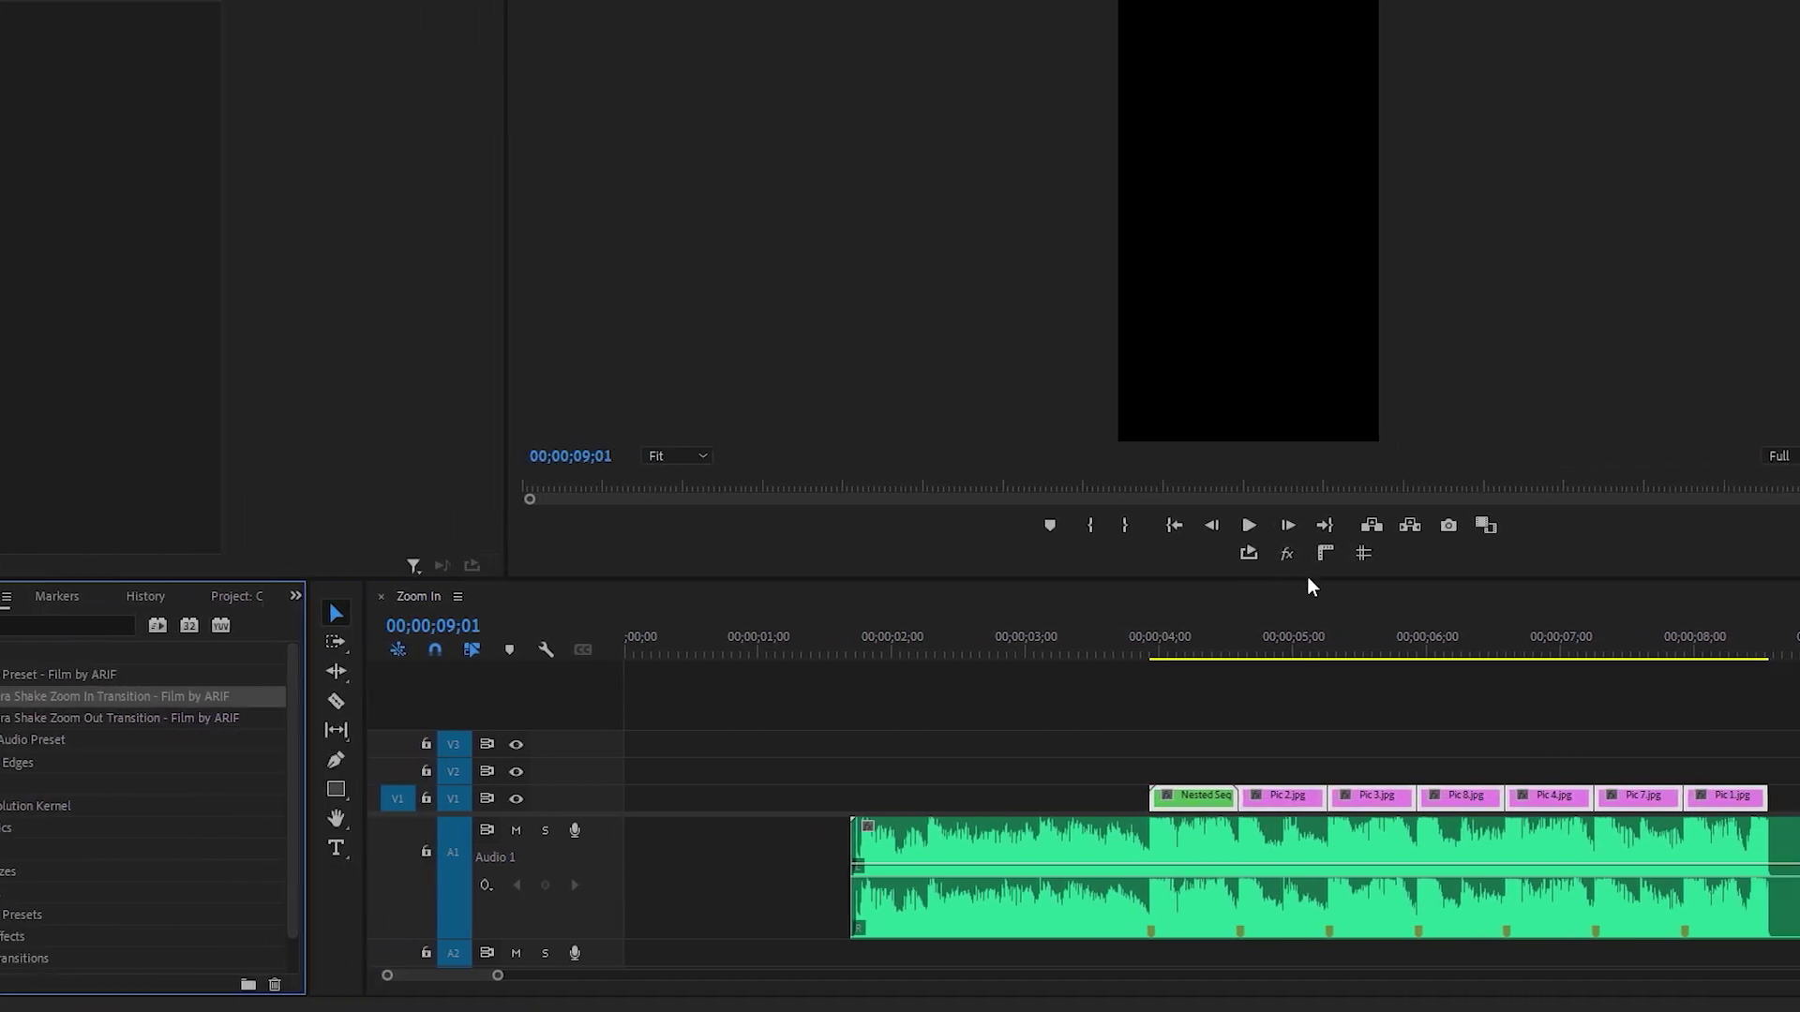
{"action": "left_click_drag", "start_coordinate": [1311, 587], "coordinate": [1200, 790]}
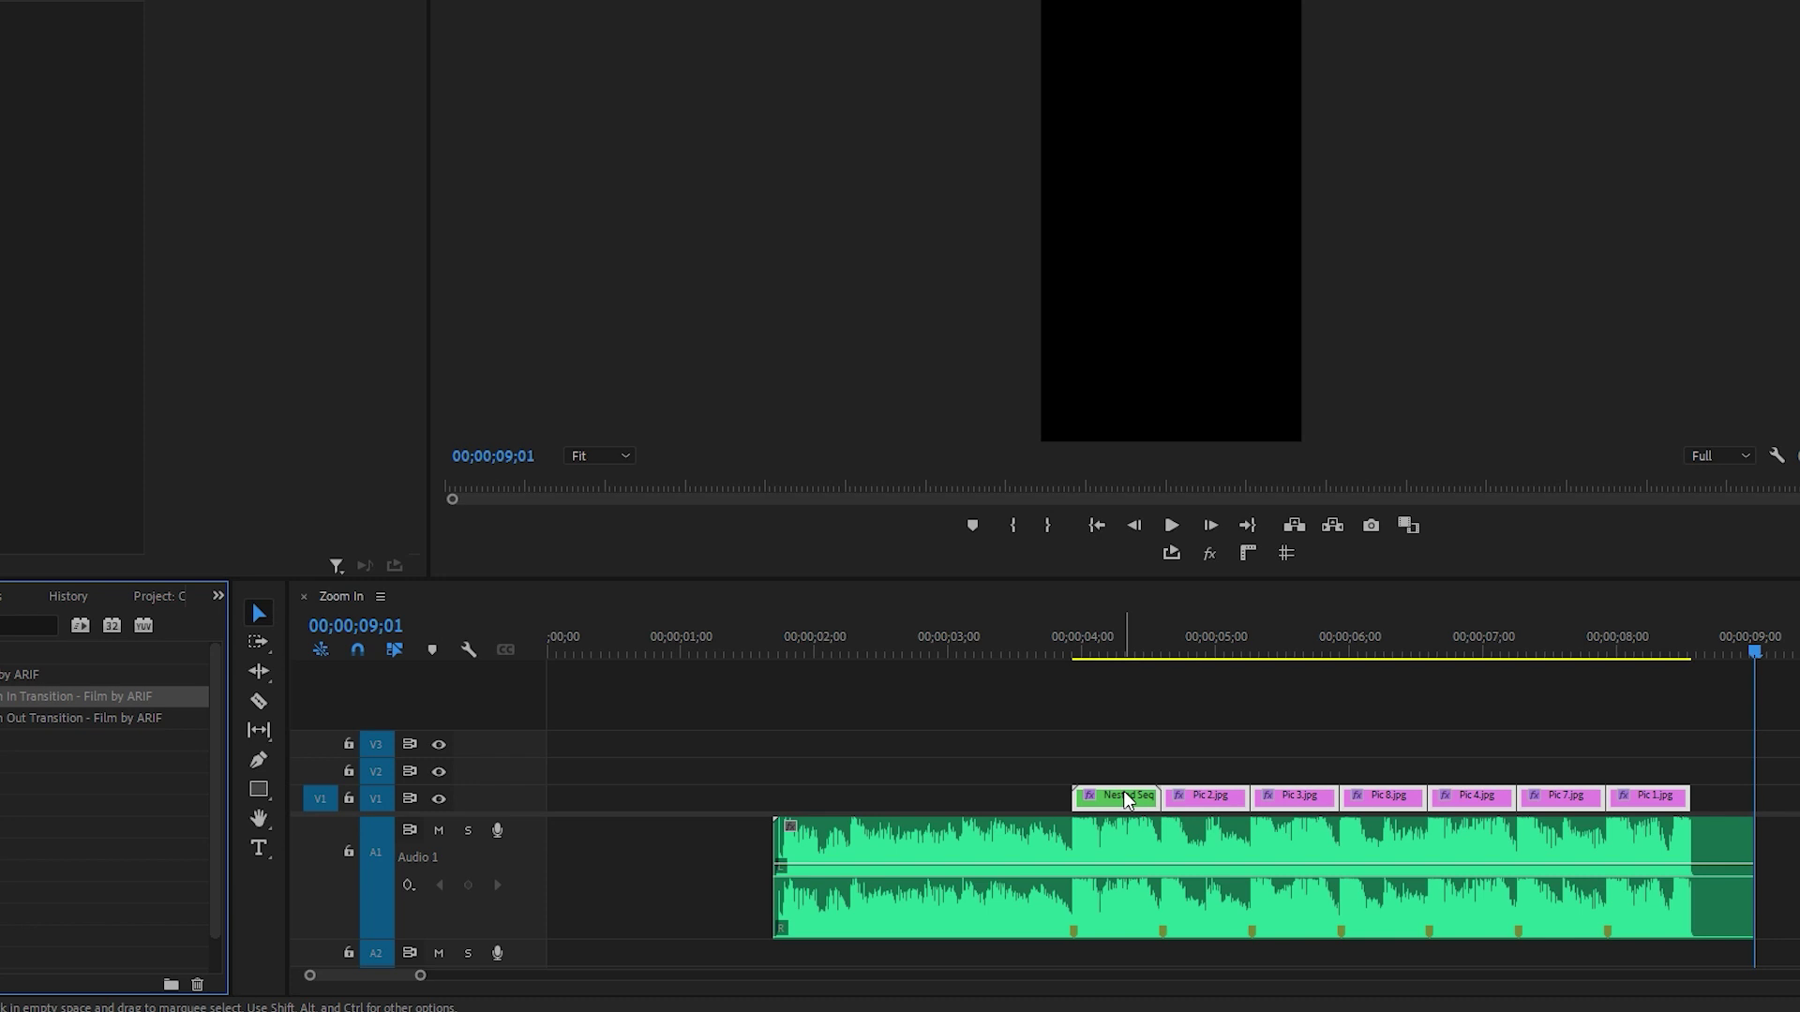
Check the preset's effects on the Nested Seq clip and play the zoom-ins from the start
{"action": "left_click", "coordinate": [1124, 797]}
{"action": "left_click", "coordinate": [1113, 648]}
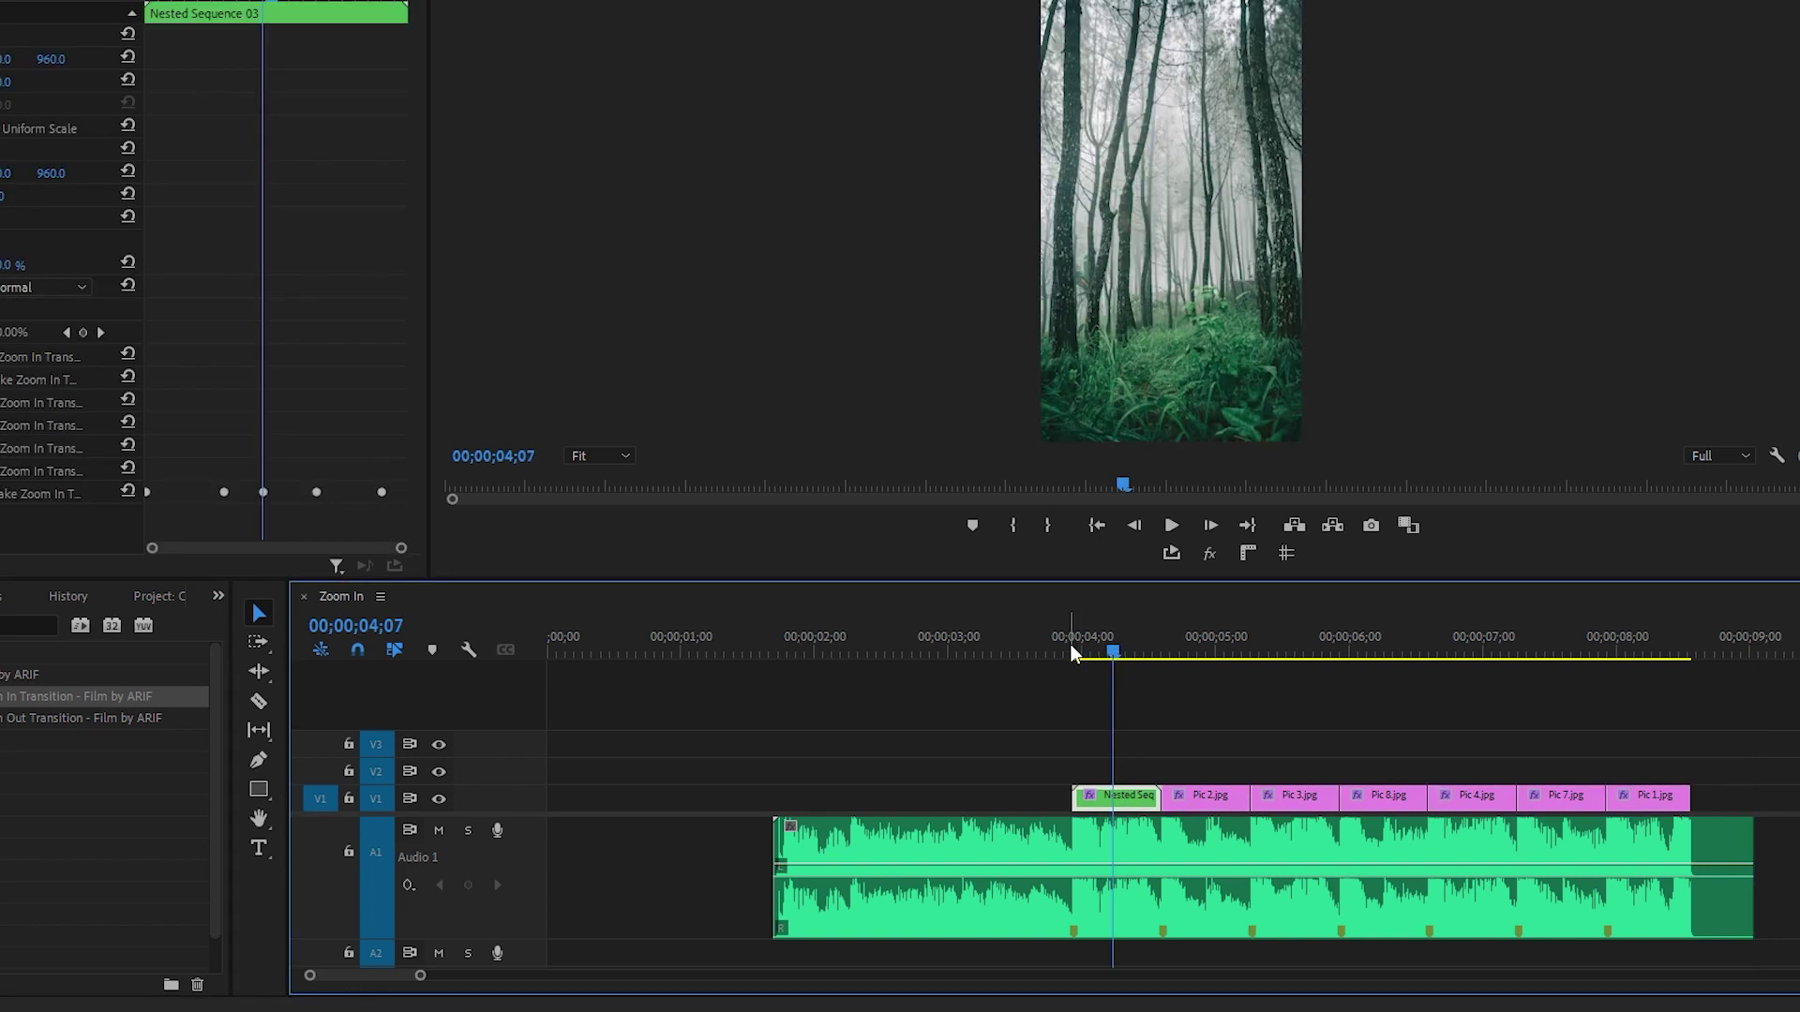
{"action": "left_click", "coordinate": [1071, 644]}
{"action": "key", "text": "space"}
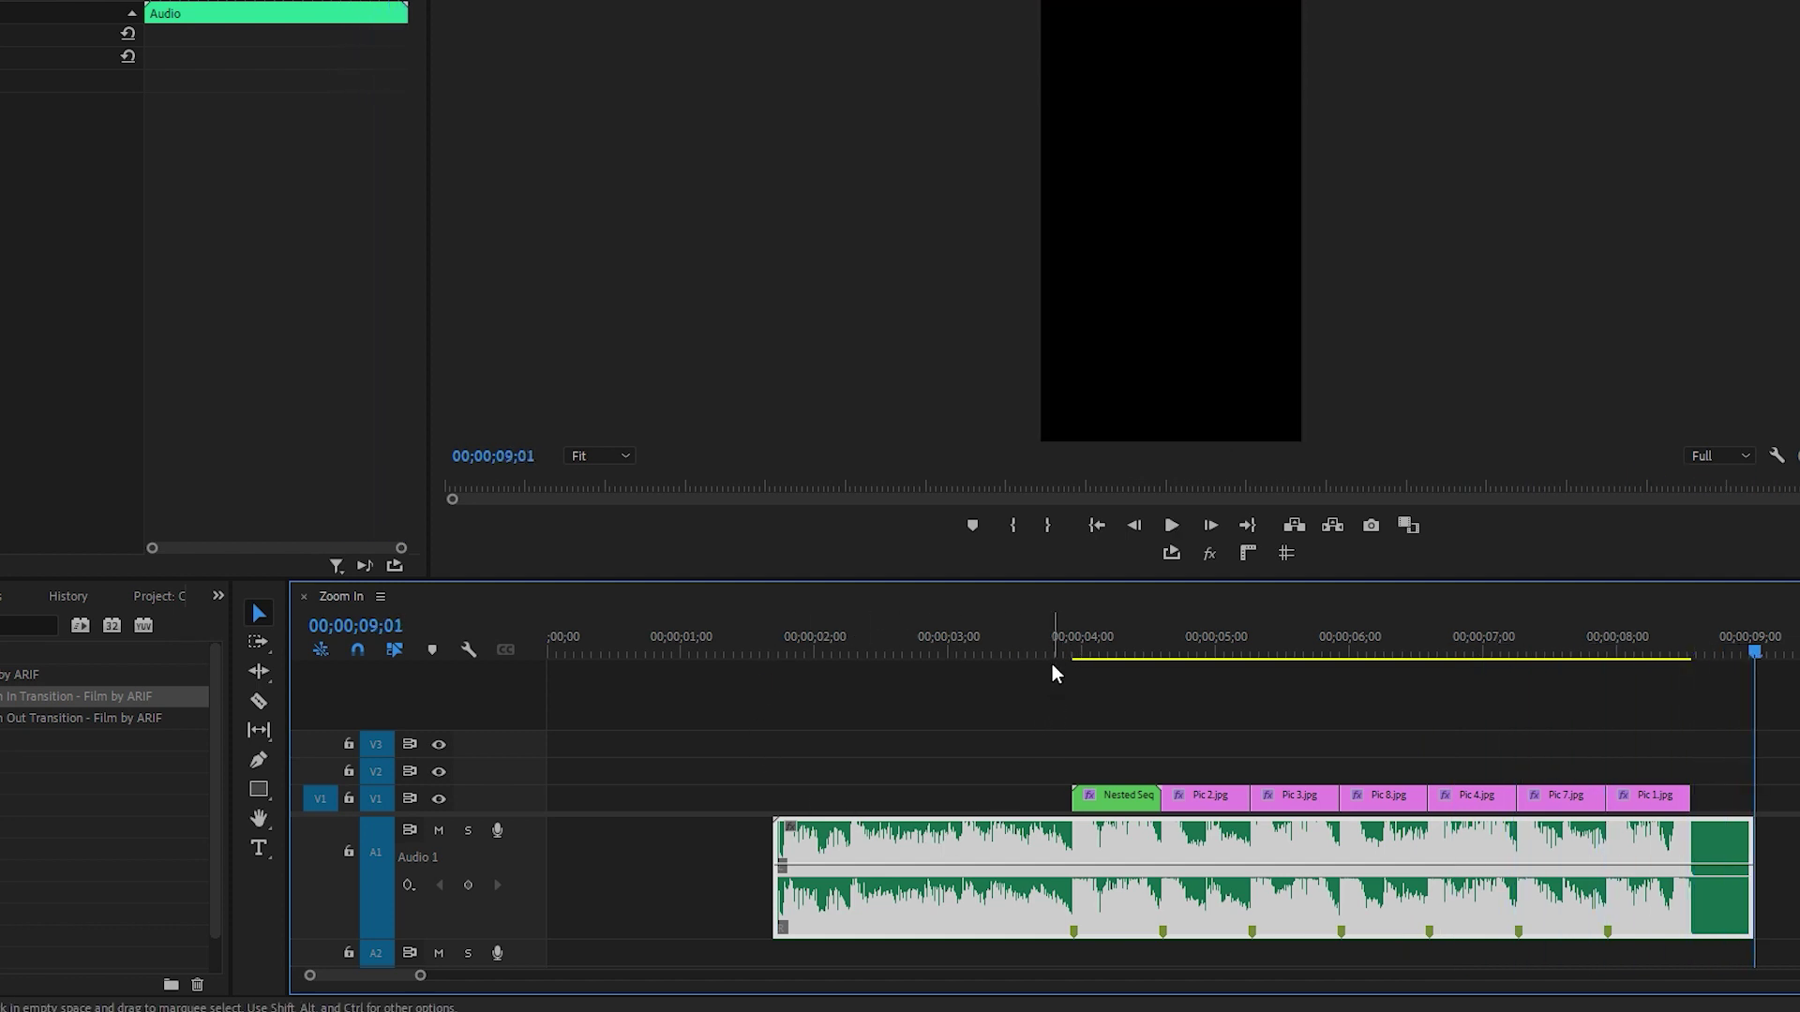
Place V2.mp4's video only at the start of track V1 from the Project bin and preview it
{"action": "left_click", "coordinate": [218, 597]}
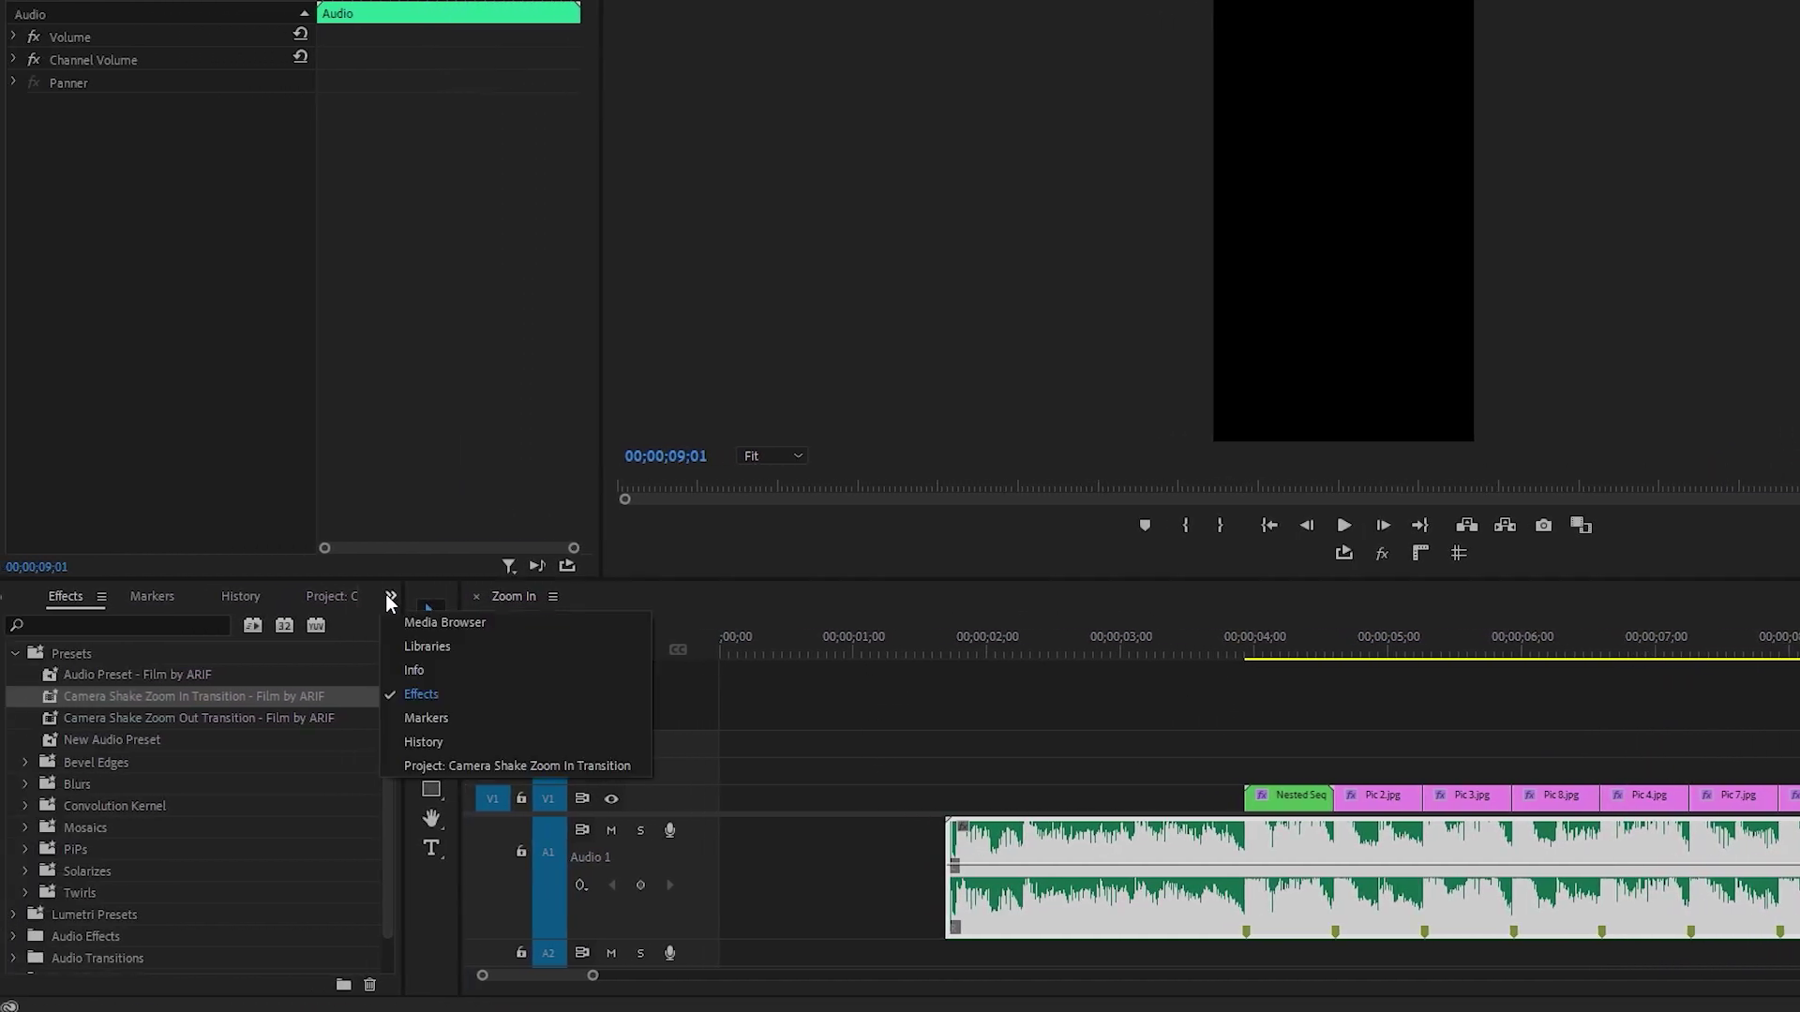
{"action": "left_click", "coordinate": [421, 765]}
{"action": "left_click_drag", "start_coordinate": [379, 757], "coordinate": [375, 891]}
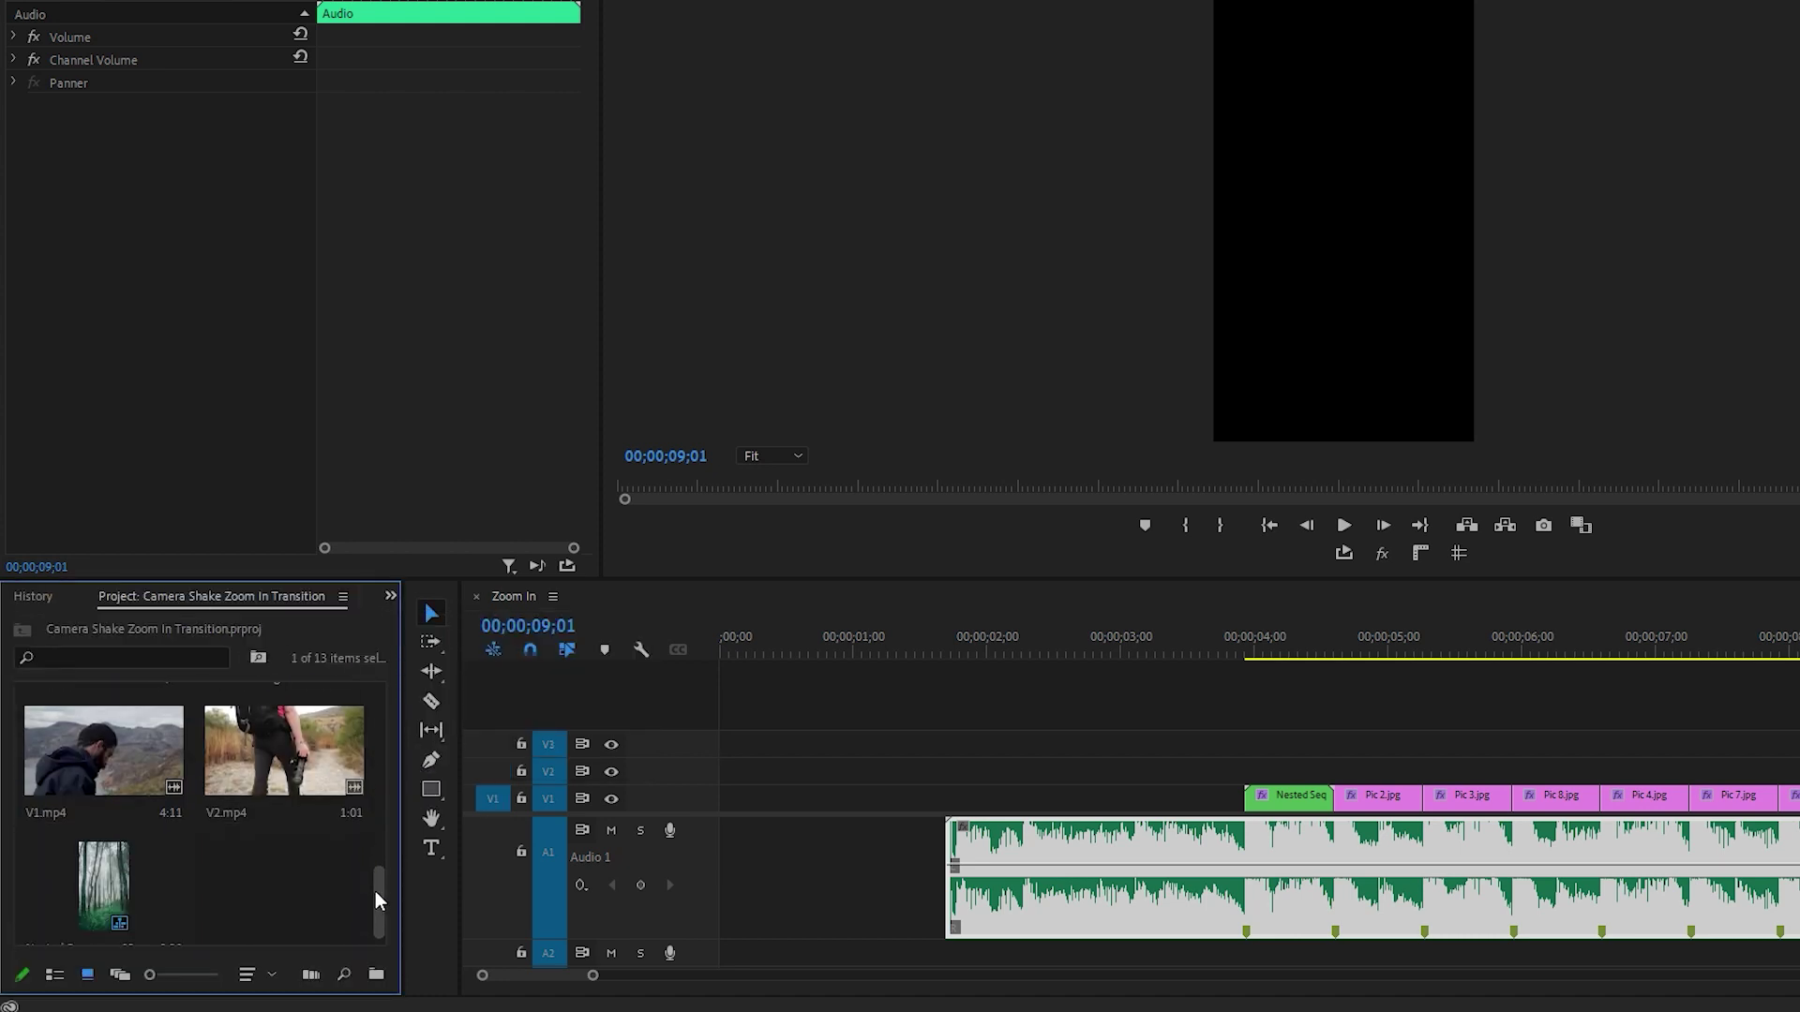
{"action": "double_click", "coordinate": [295, 756]}
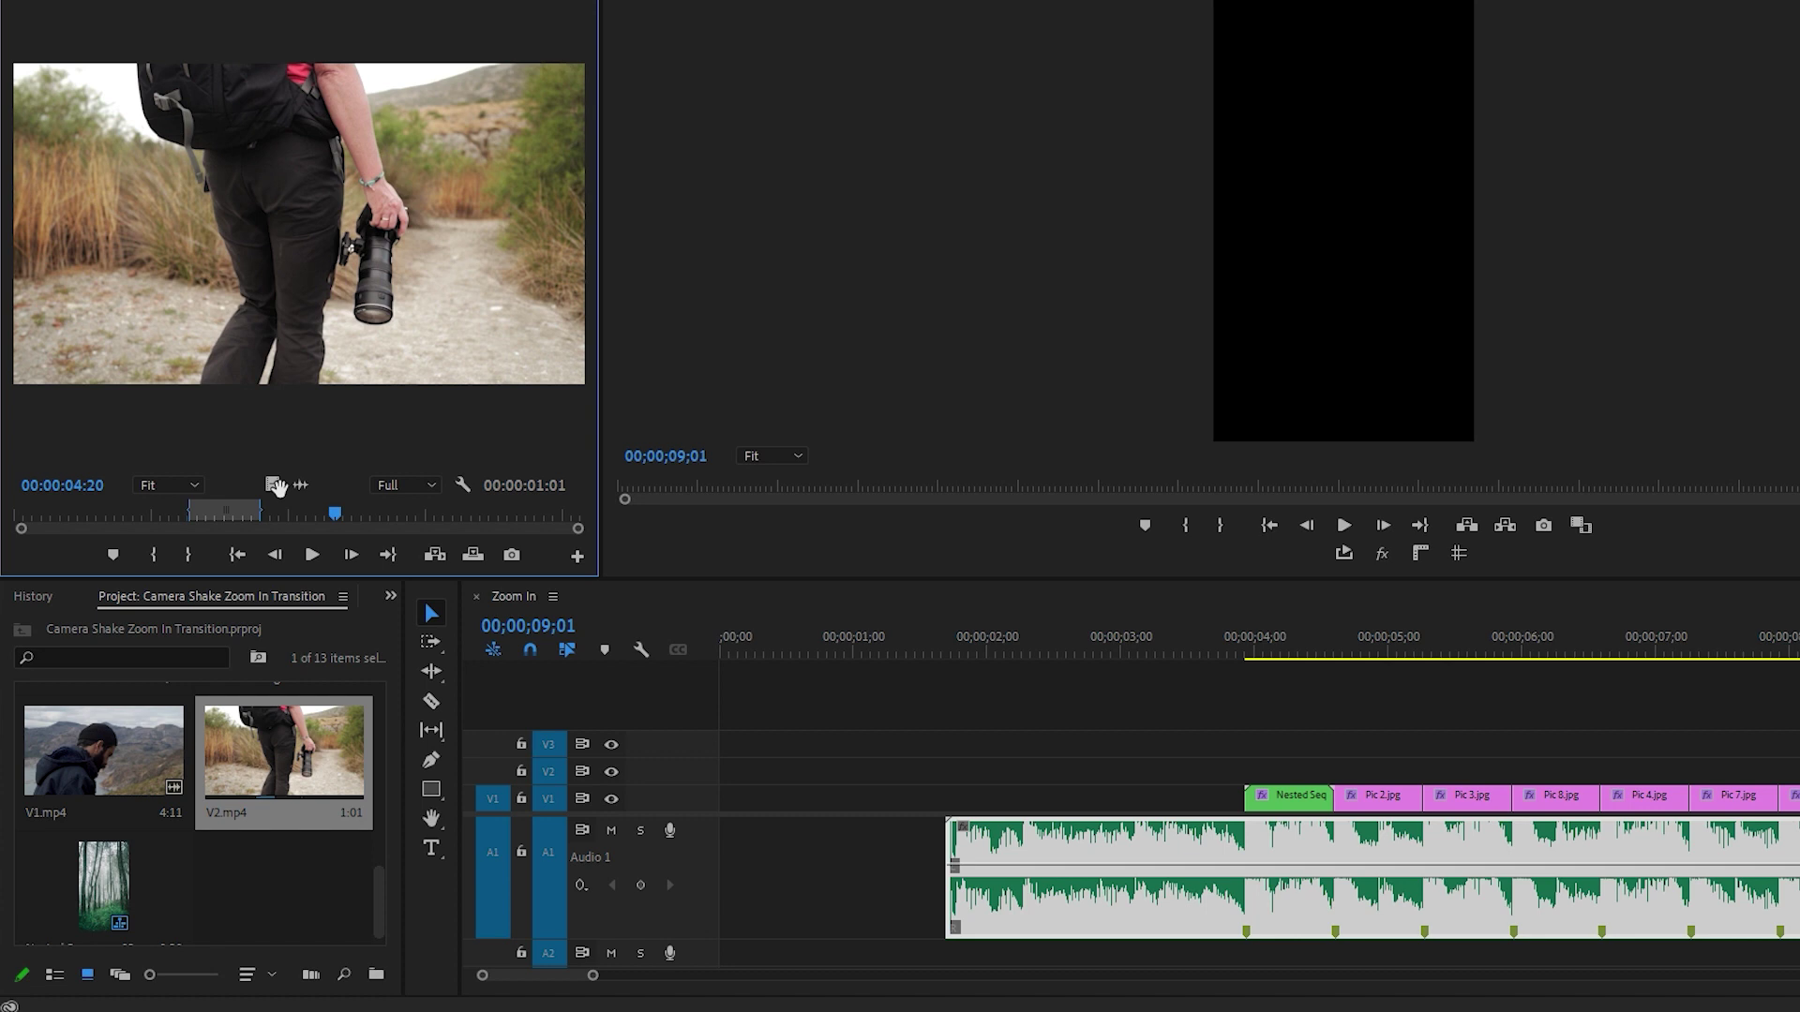
{"action": "left_click_drag", "start_coordinate": [277, 485], "coordinate": [961, 801]}
{"action": "left_click", "coordinate": [952, 653]}
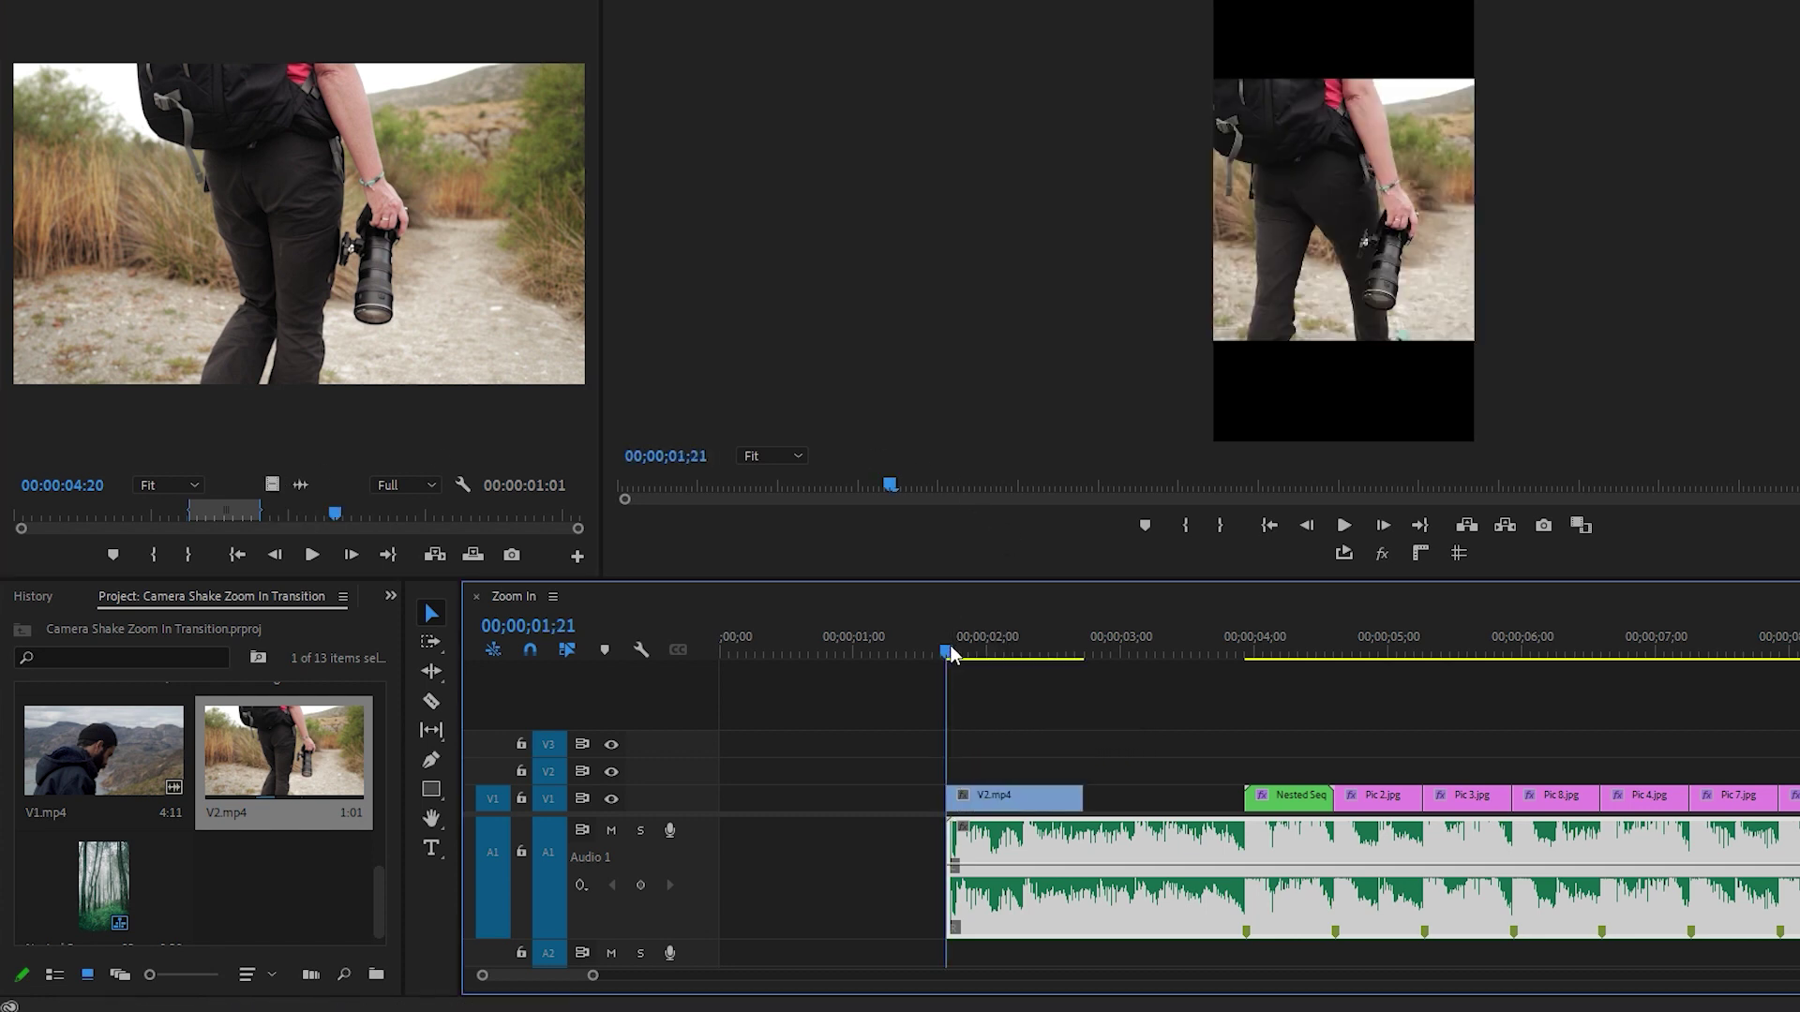
{"action": "key", "text": "space"}
{"action": "key", "text": "space"}
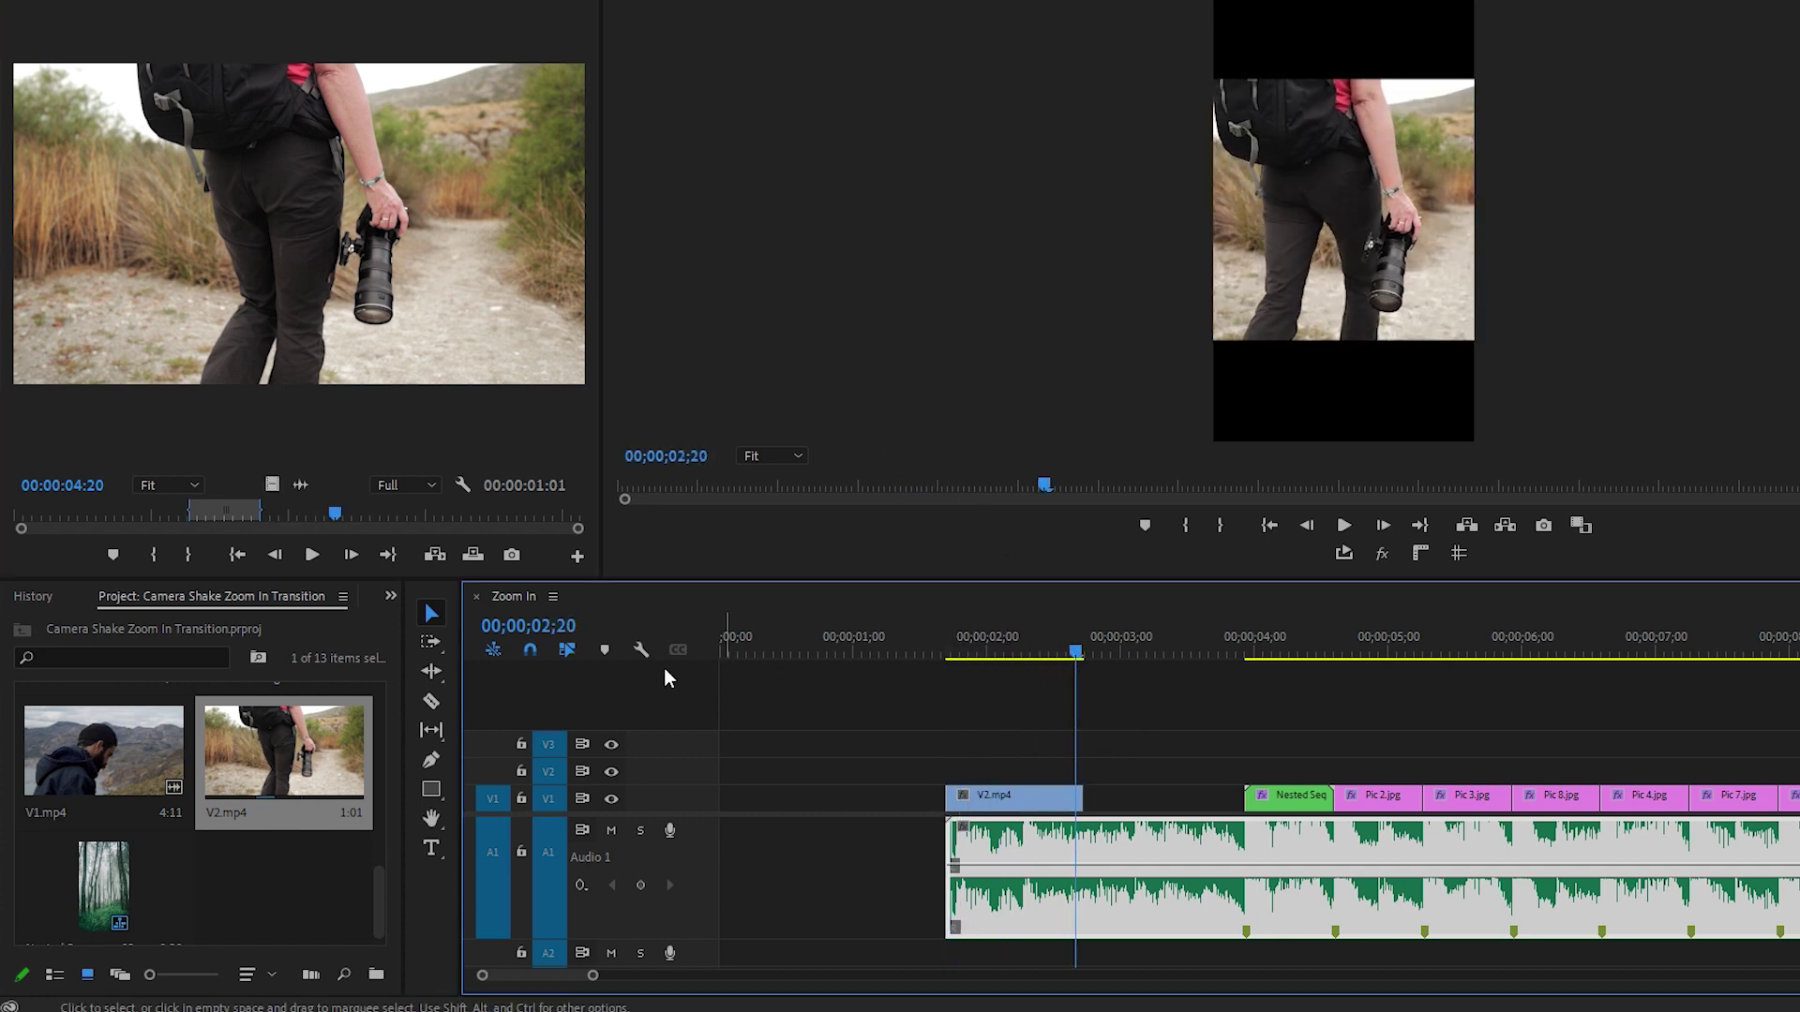
Add V1.mp4 at the playhead, trimming its end to the playhead and 14 frames off its start
{"action": "double_click", "coordinate": [119, 742]}
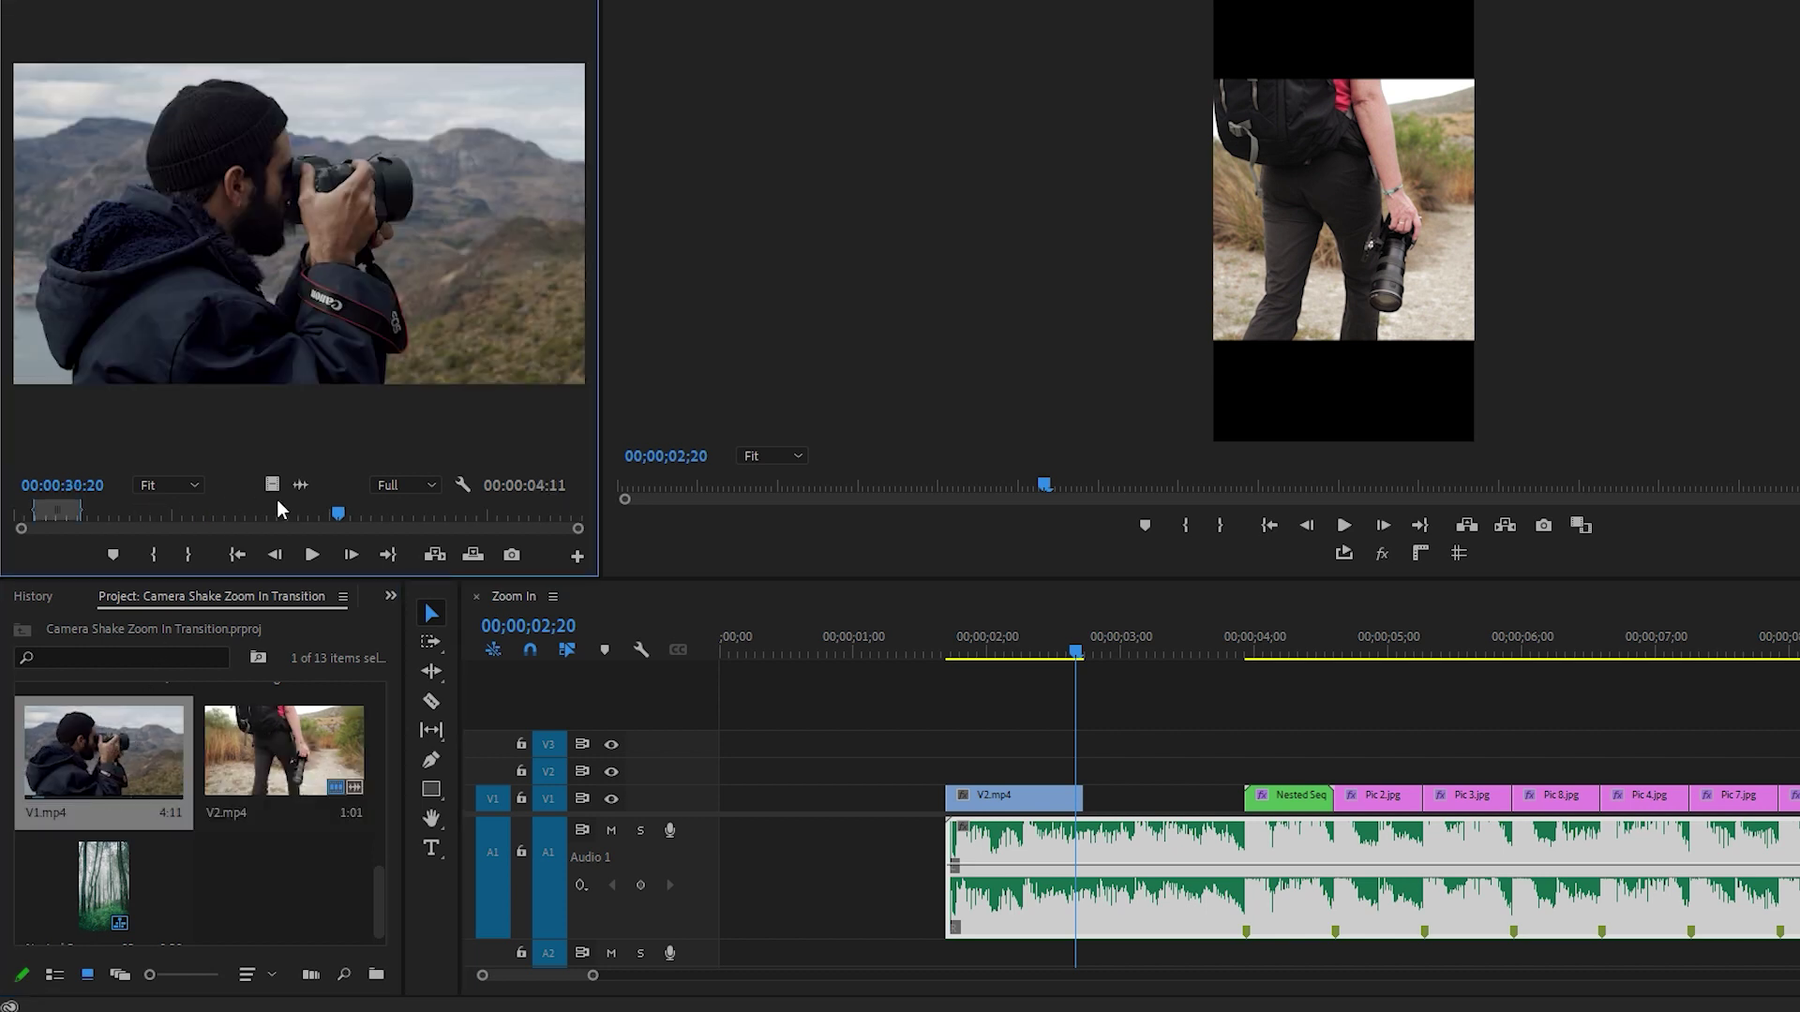
{"action": "left_click_drag", "start_coordinate": [1101, 560], "coordinate": [1087, 682]}
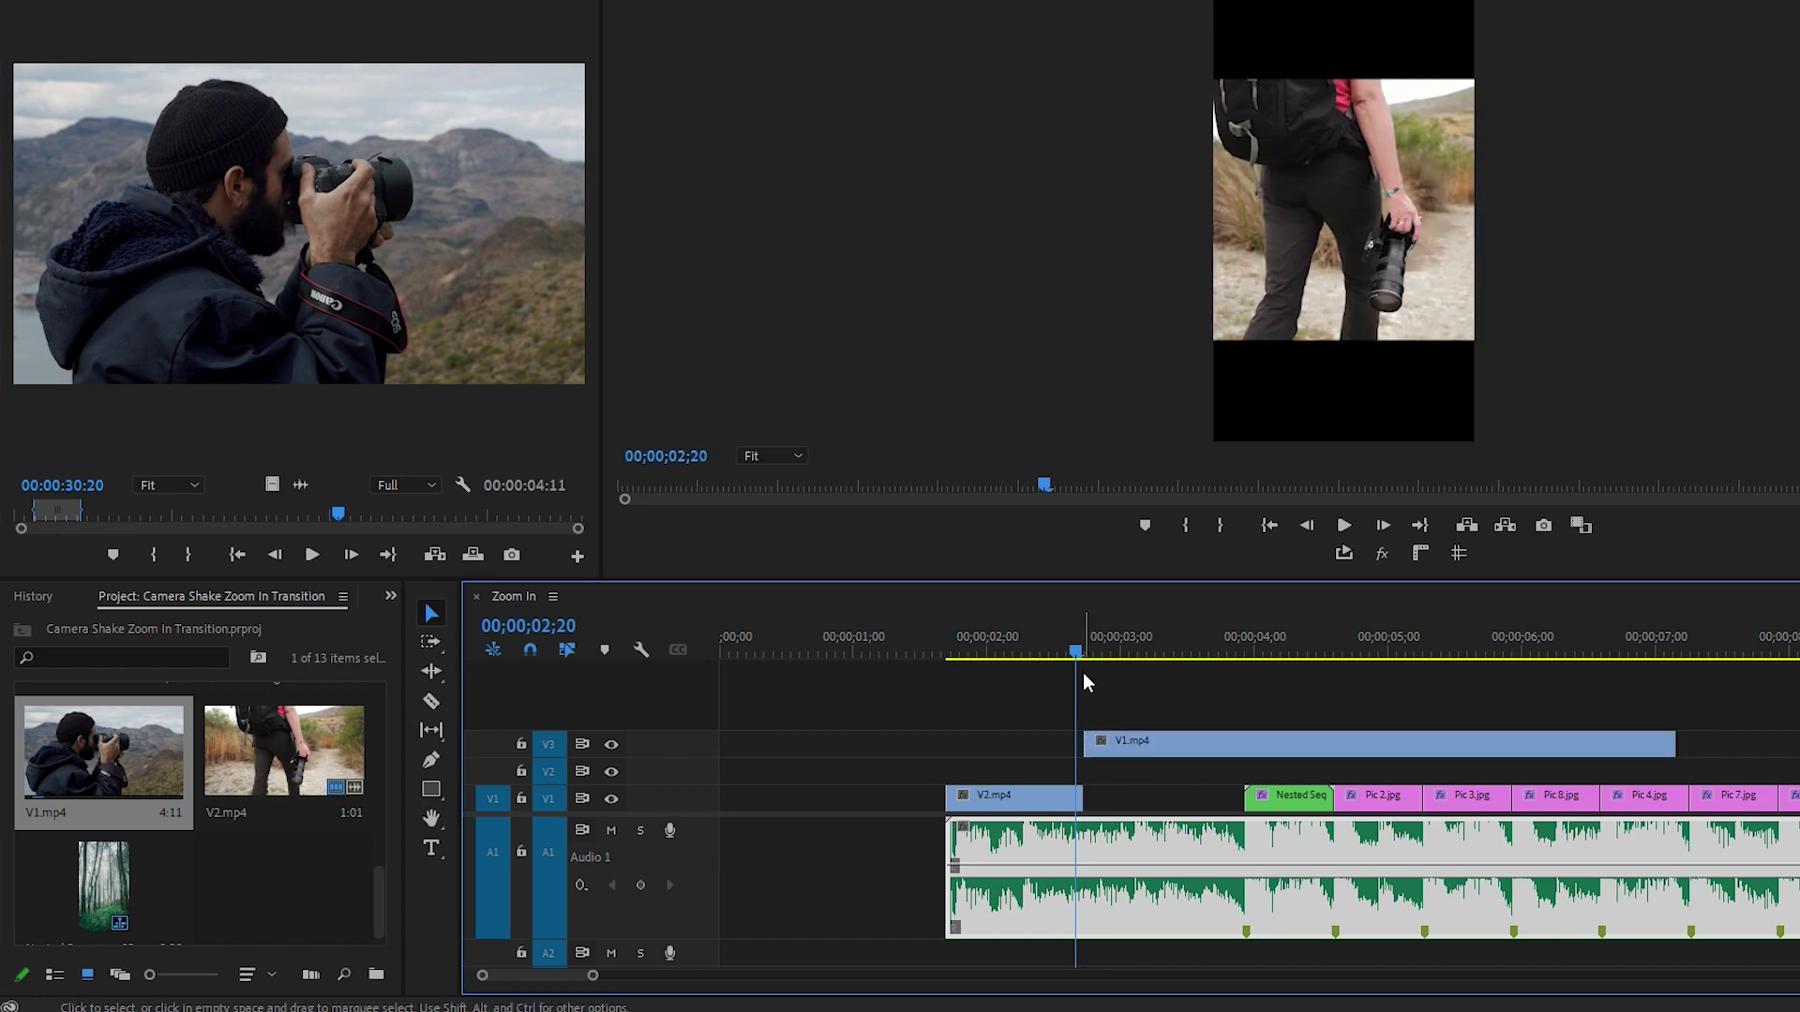
{"action": "left_click_drag", "start_coordinate": [1674, 744], "coordinate": [1159, 744]}
{"action": "left_click_drag", "start_coordinate": [1025, 745], "coordinate": [1134, 797]}
Move V1.mp4 after V2.mp4 on V1, then set Motion Scale to 179 for V1.mp4 and 182 for V2.mp4
{"action": "left_click", "coordinate": [1140, 653]}
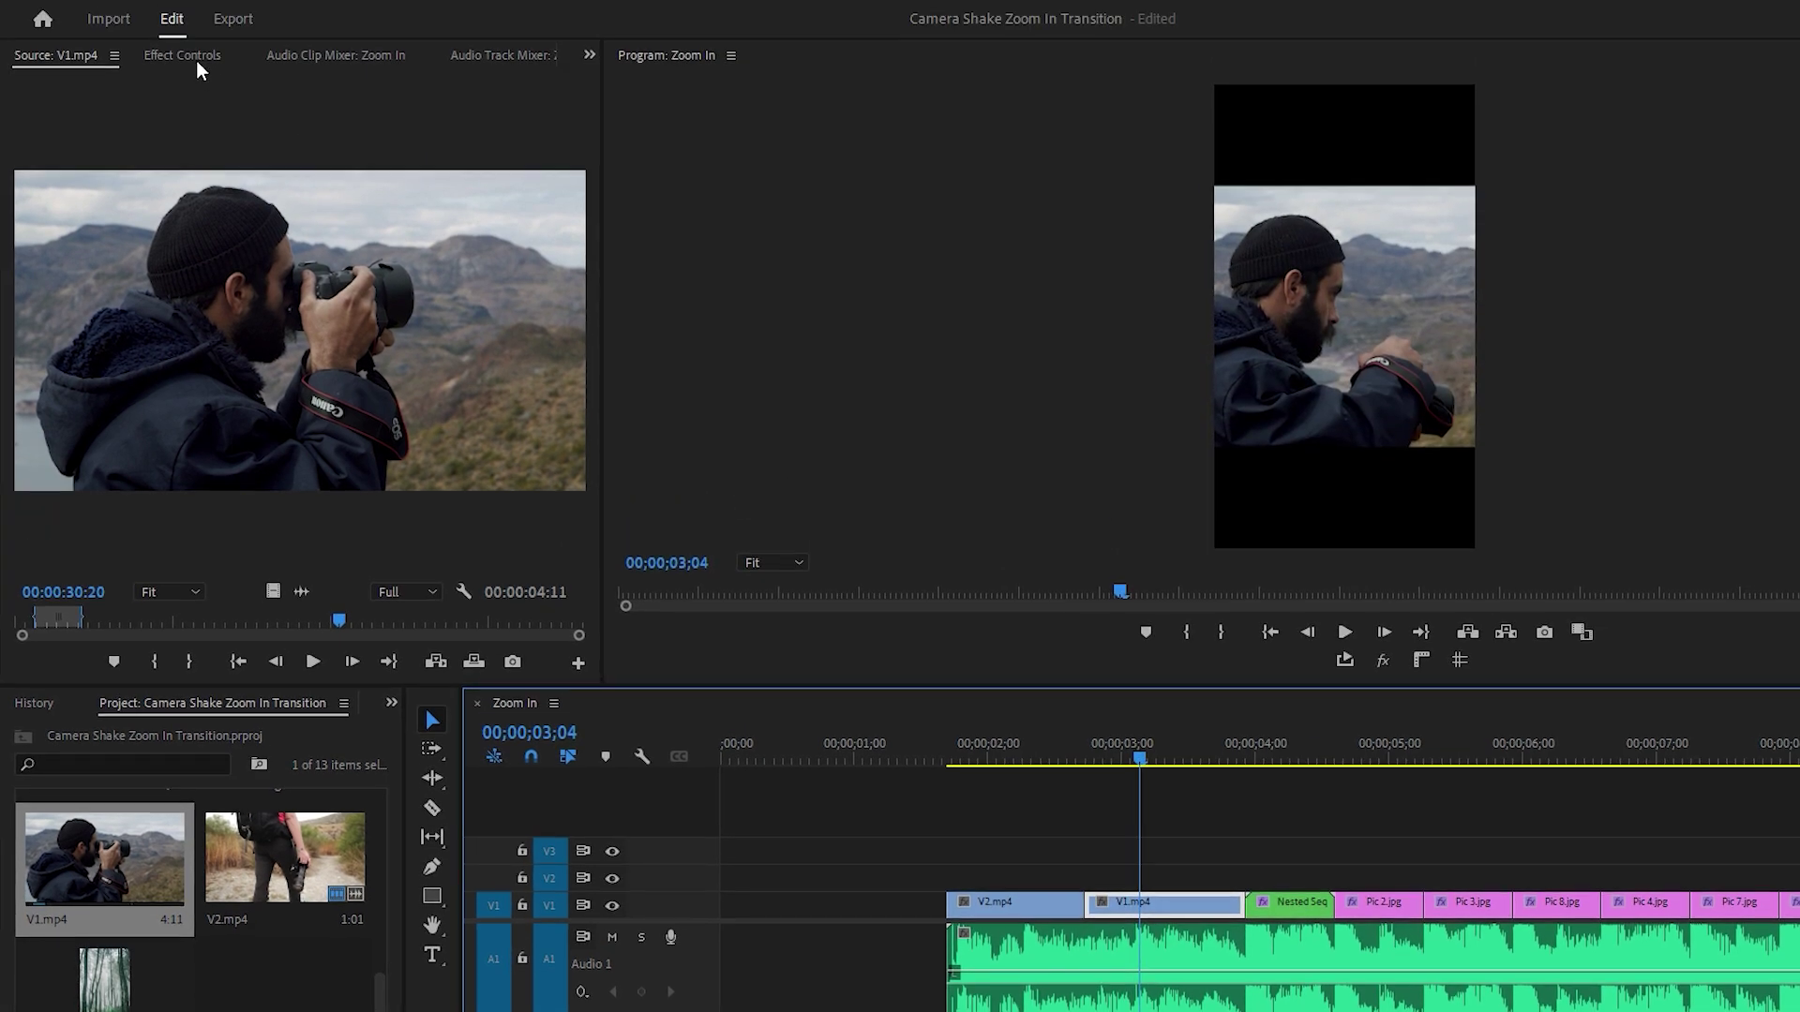
{"action": "left_click", "coordinate": [192, 58]}
{"action": "left_click_drag", "start_coordinate": [175, 192], "coordinate": [248, 192]}
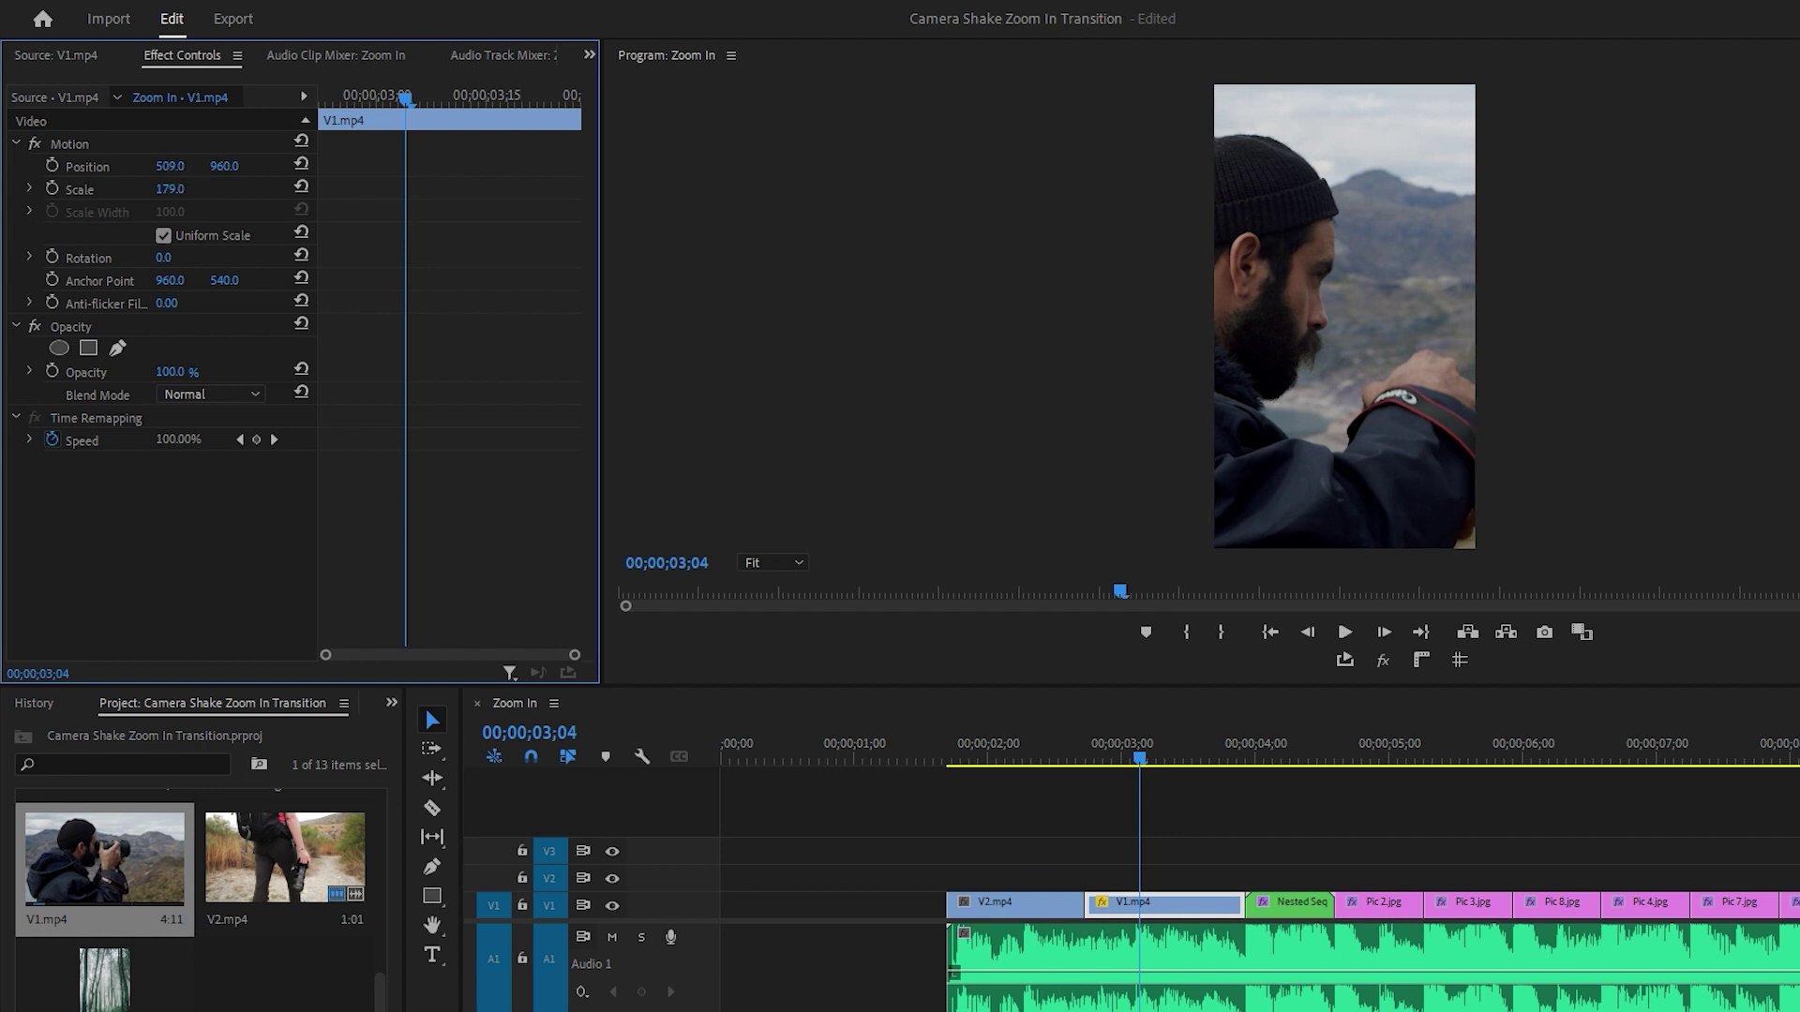
{"action": "left_click", "coordinate": [1002, 902]}
{"action": "mouse_move", "coordinate": [170, 188]}
{"action": "left_mouse_down"}
{"action": "mouse_move", "coordinate": [227, 188]}
{"action": "mouse_move", "coordinate": [150, 166]}
{"action": "left_mouse_up"}
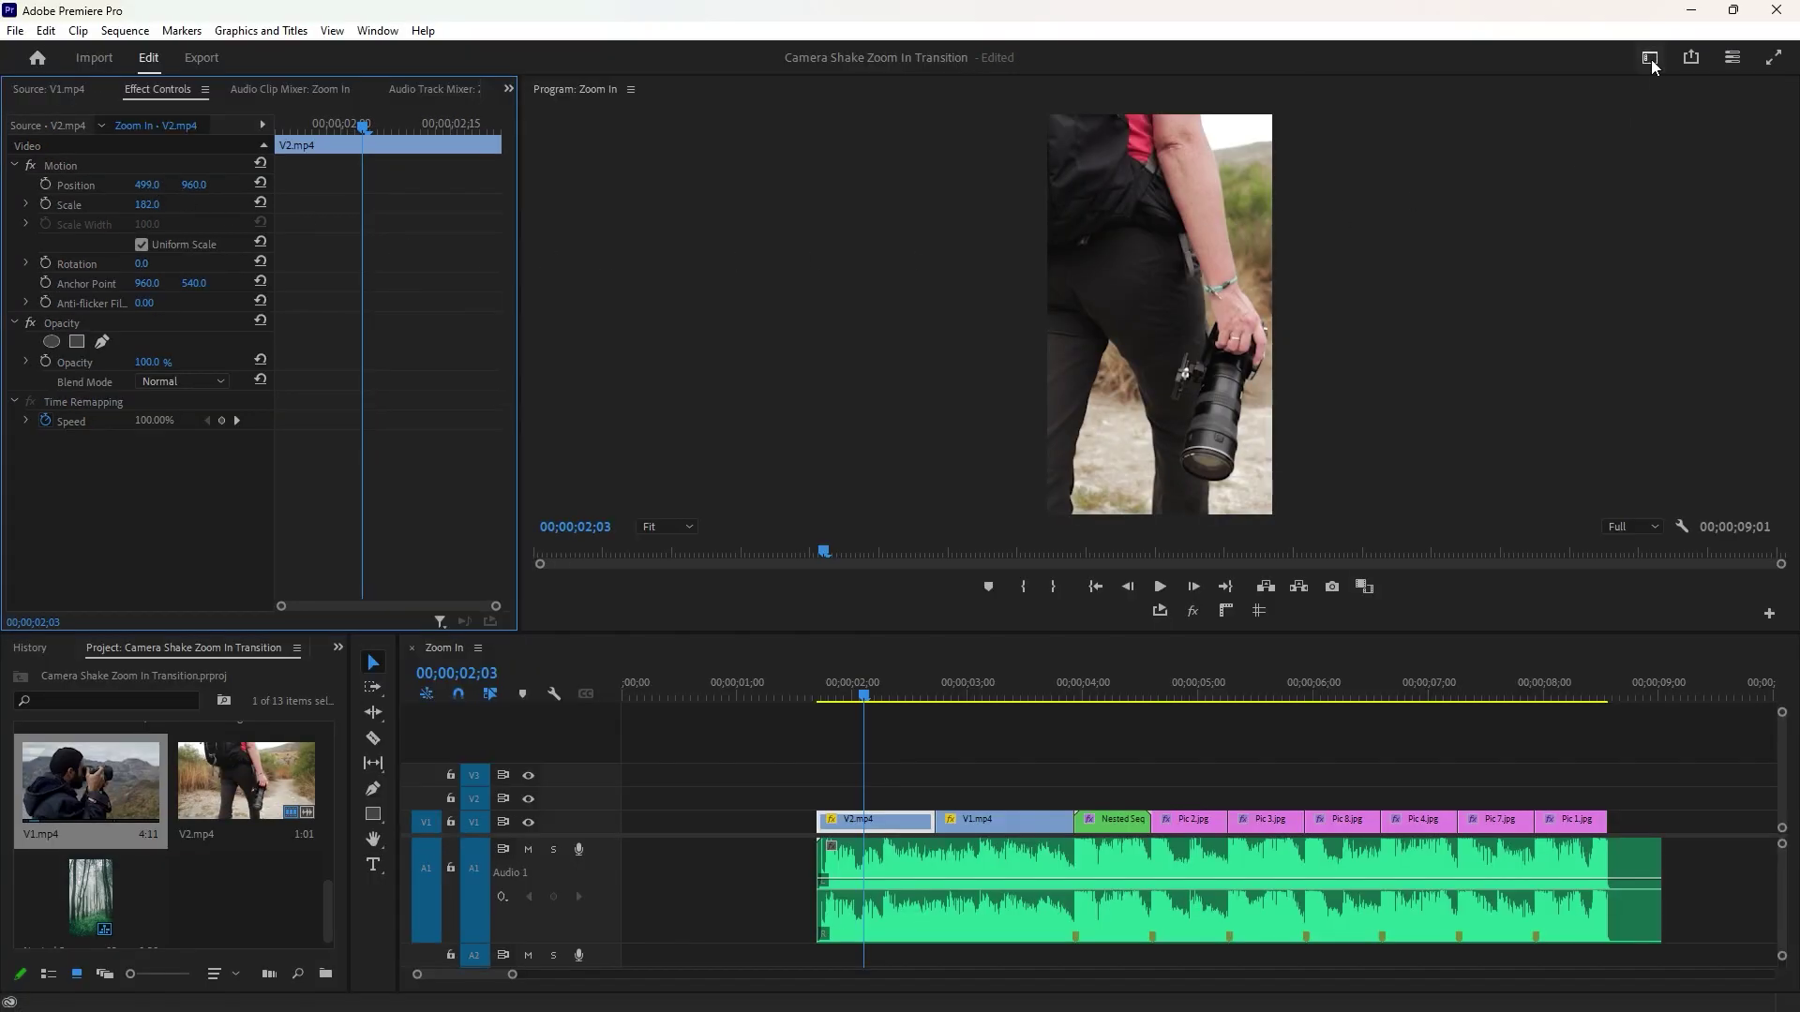
Choose the Vertical workspace layout, then play the sequence starting just before its first clip
{"action": "left_click", "coordinate": [1650, 59]}
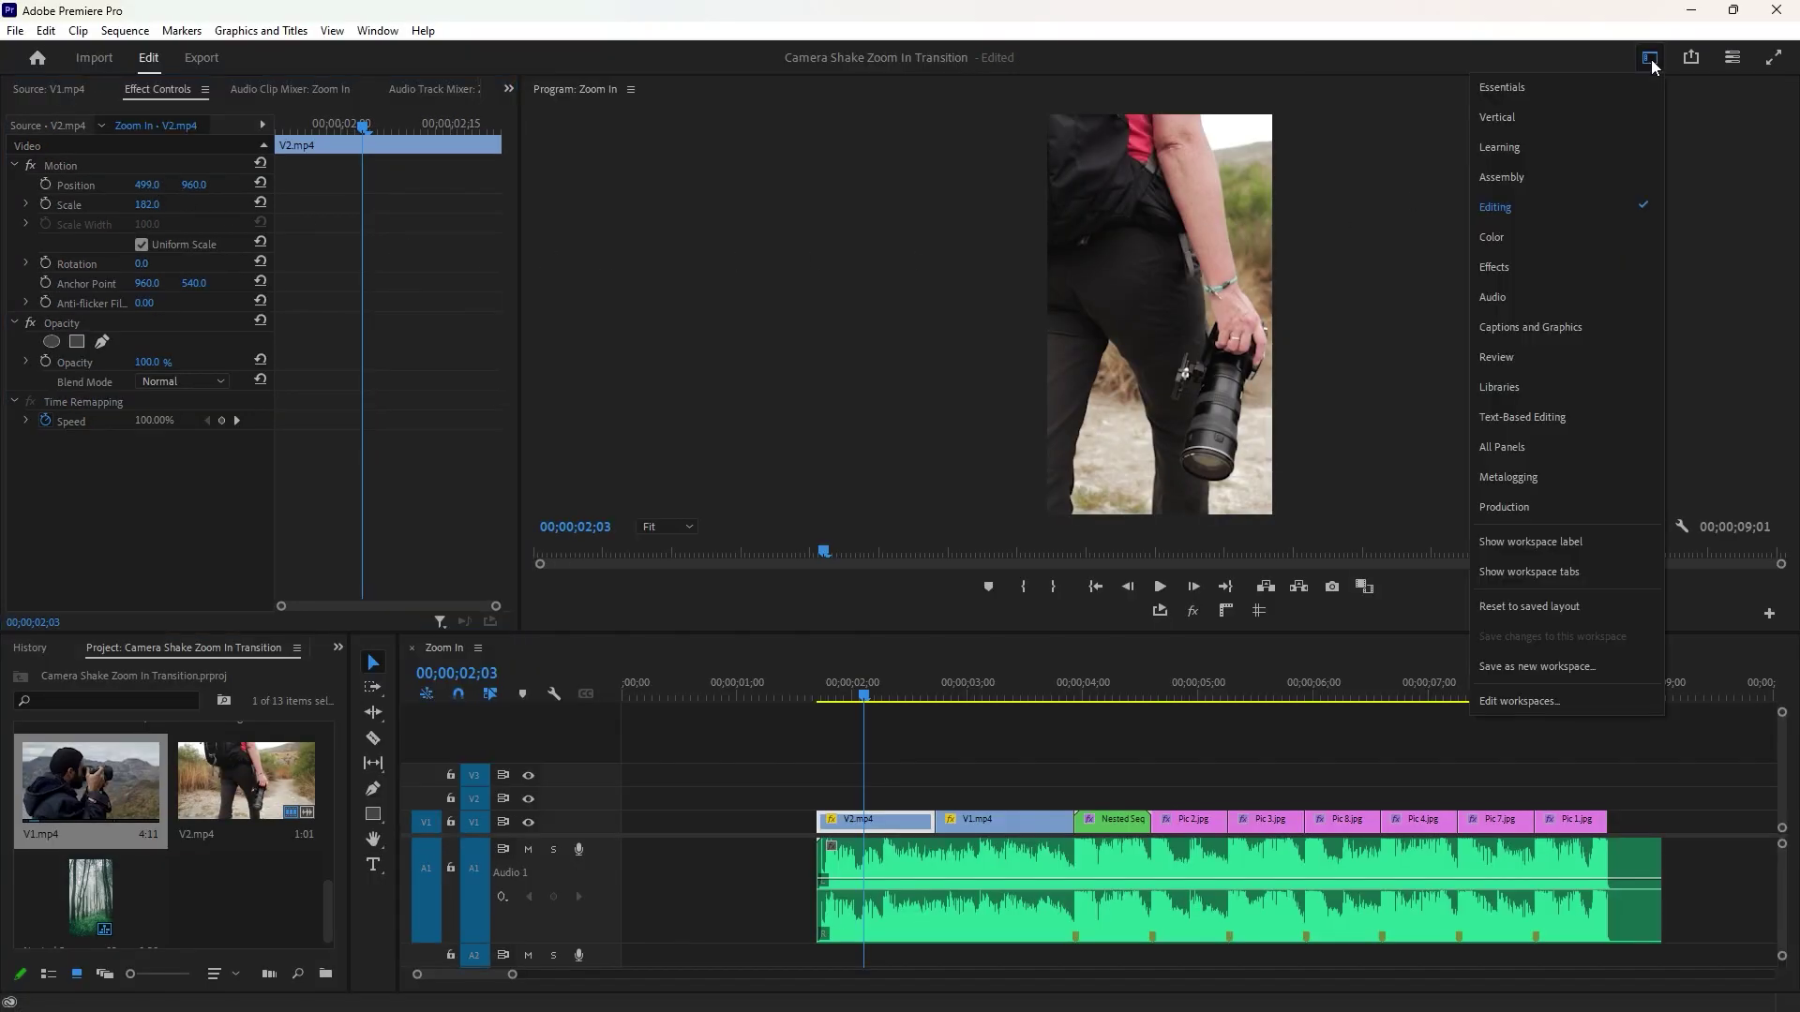
{"action": "left_click", "coordinate": [1507, 116]}
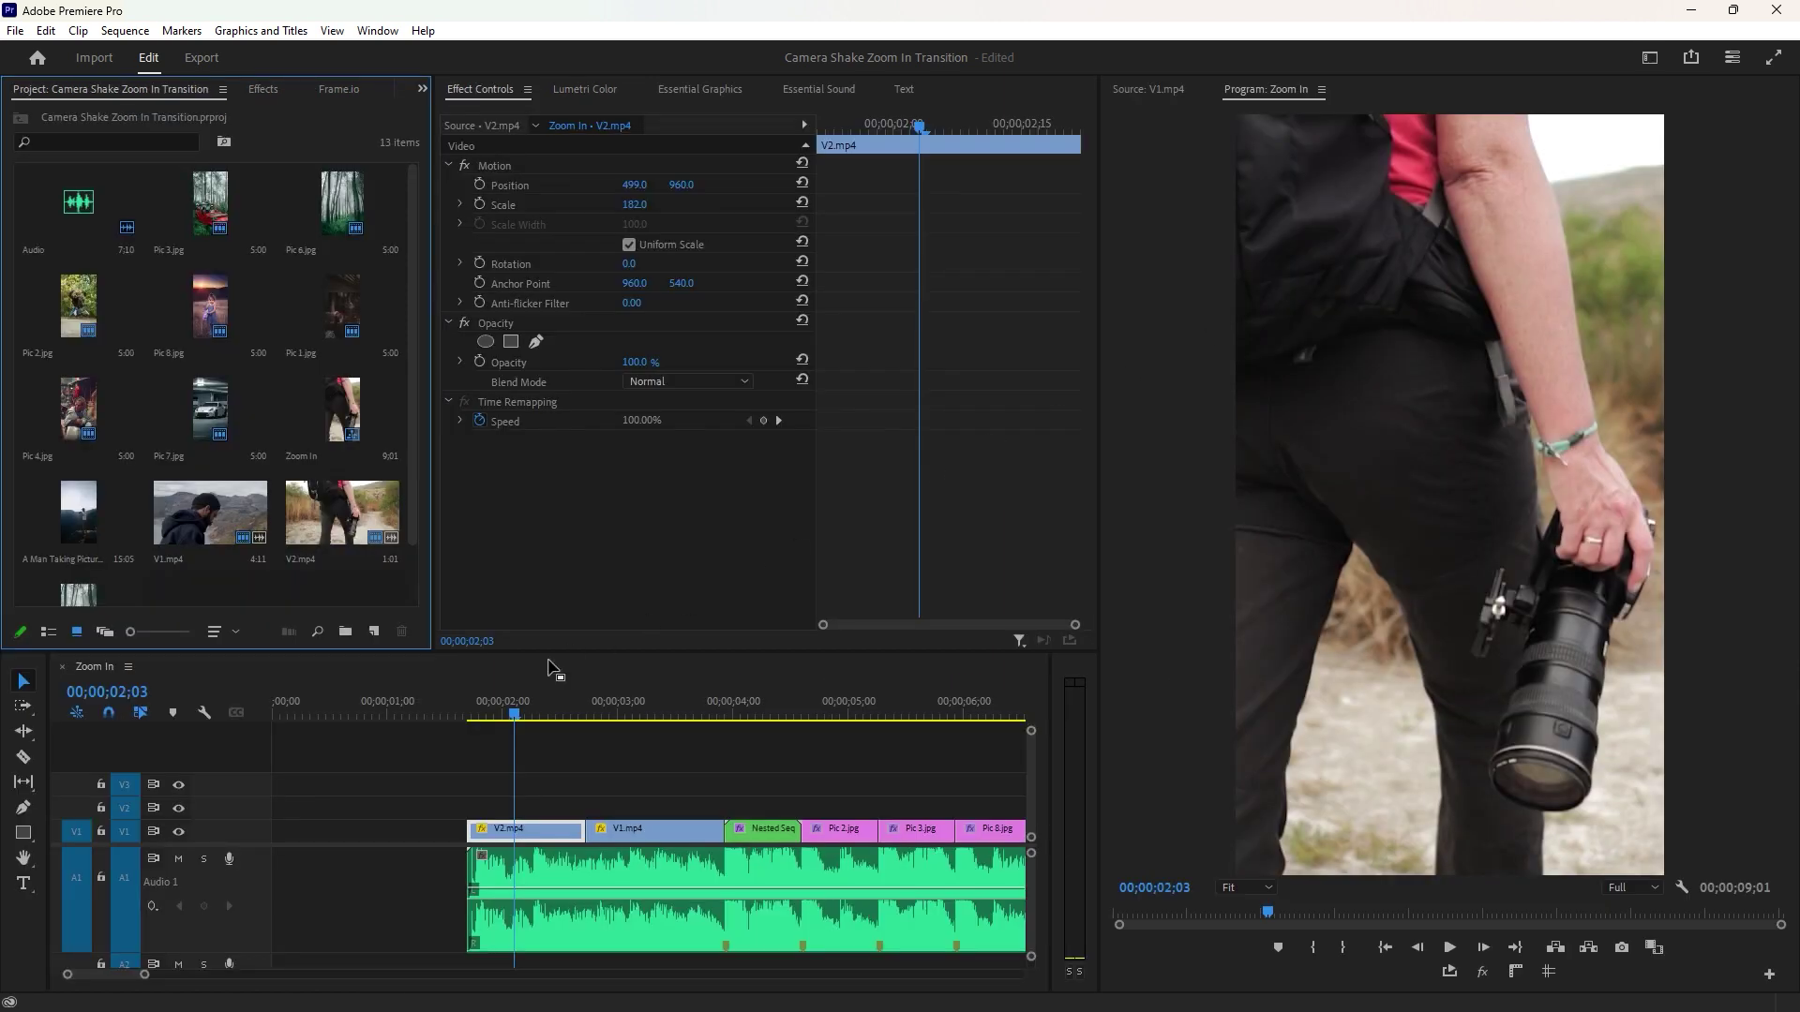
{"action": "left_click", "coordinate": [463, 713]}
{"action": "key", "text": "minus"}
{"action": "key", "text": "space"}
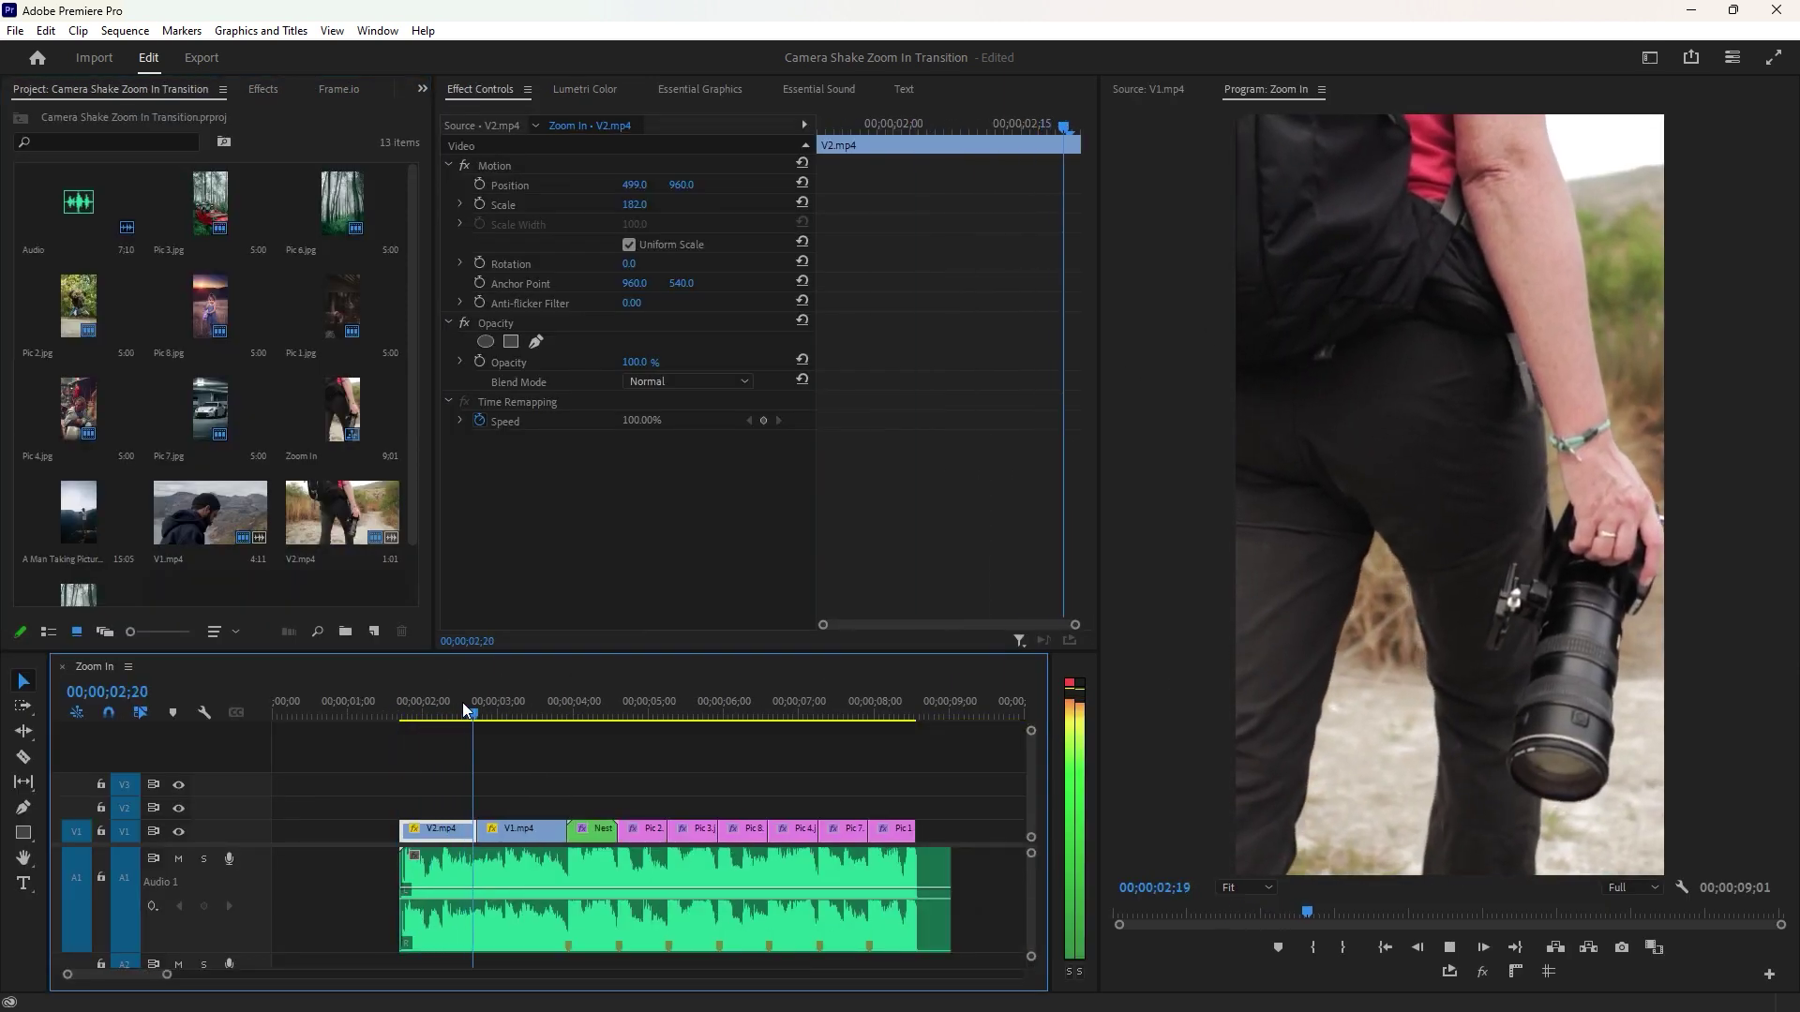